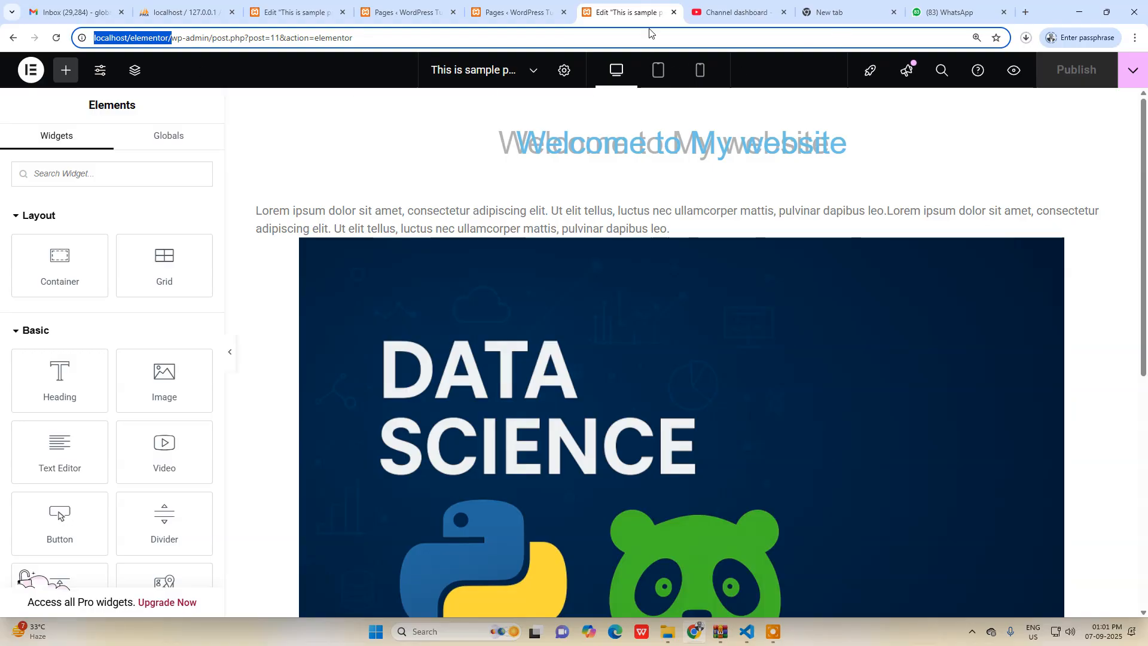
Close the WhatsApp tab and load the site's front page at localhost/elementor/ in the empty tab.
{"action": "left_click", "coordinate": [1003, 12]}
{"action": "left_click", "coordinate": [1009, 13]}
{"action": "left_click", "coordinate": [259, 36]}
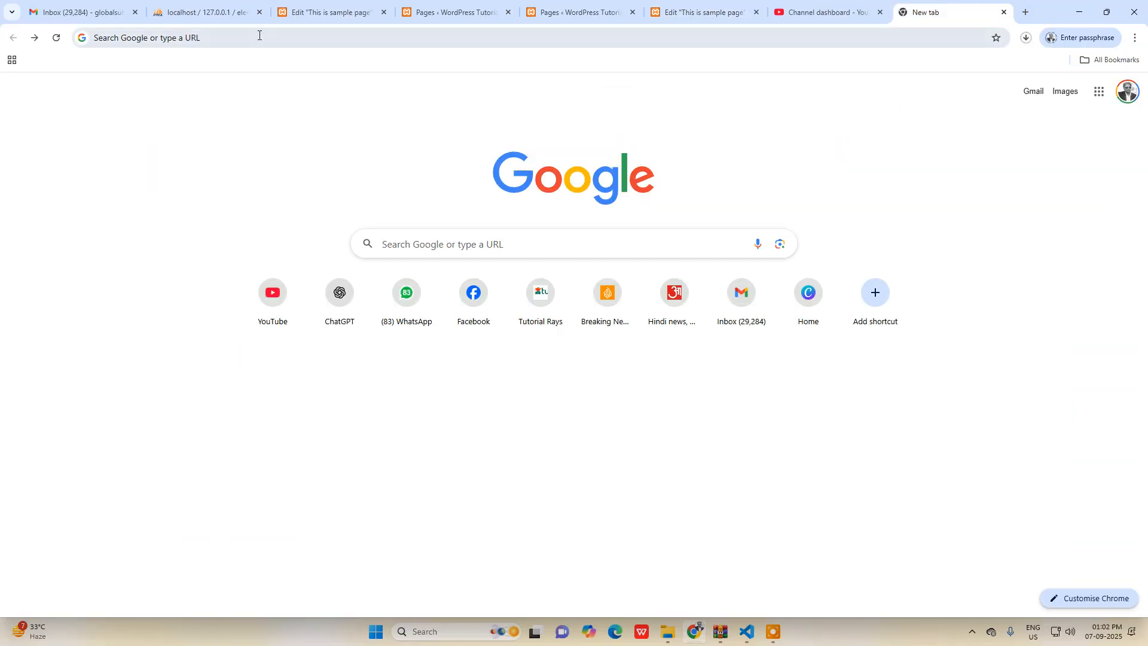
{"action": "type", "text": "http://localhost/elementor/"}
{"action": "key", "text": "Return"}
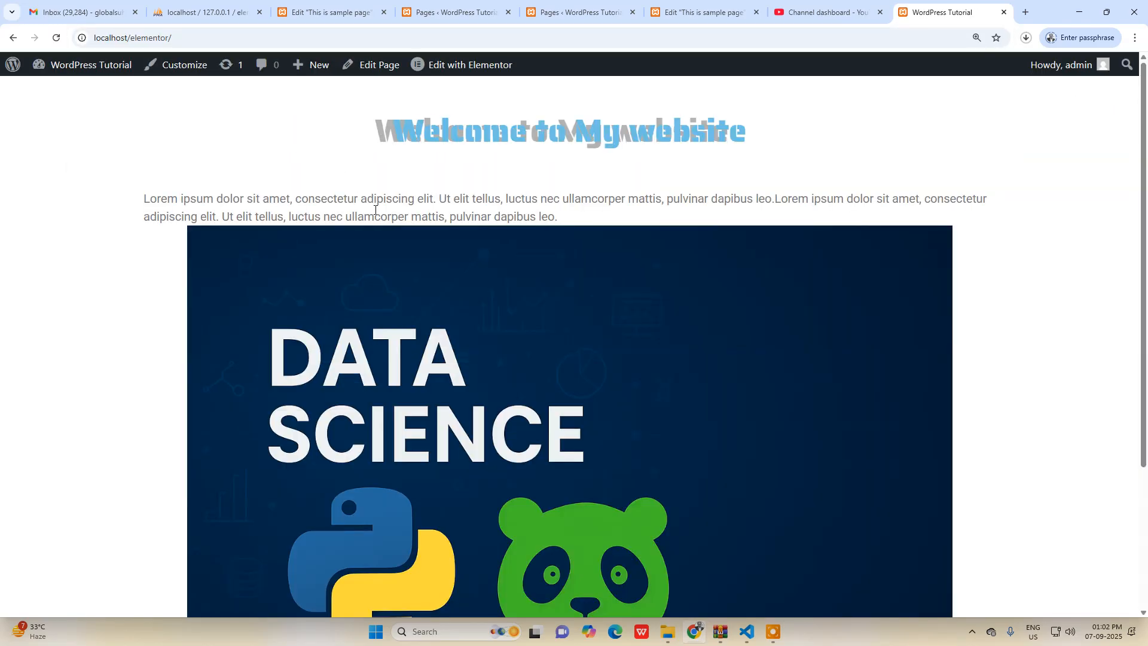
{"action": "mouse_move", "coordinate": [457, 65]}
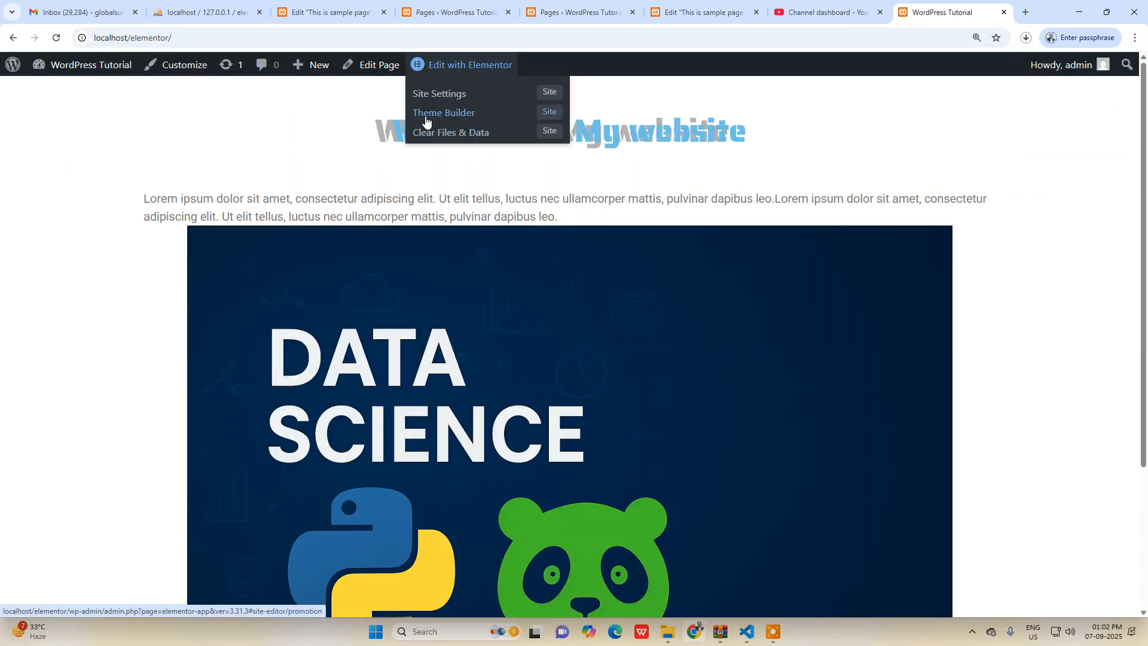
{"action": "left_click", "coordinate": [412, 97]}
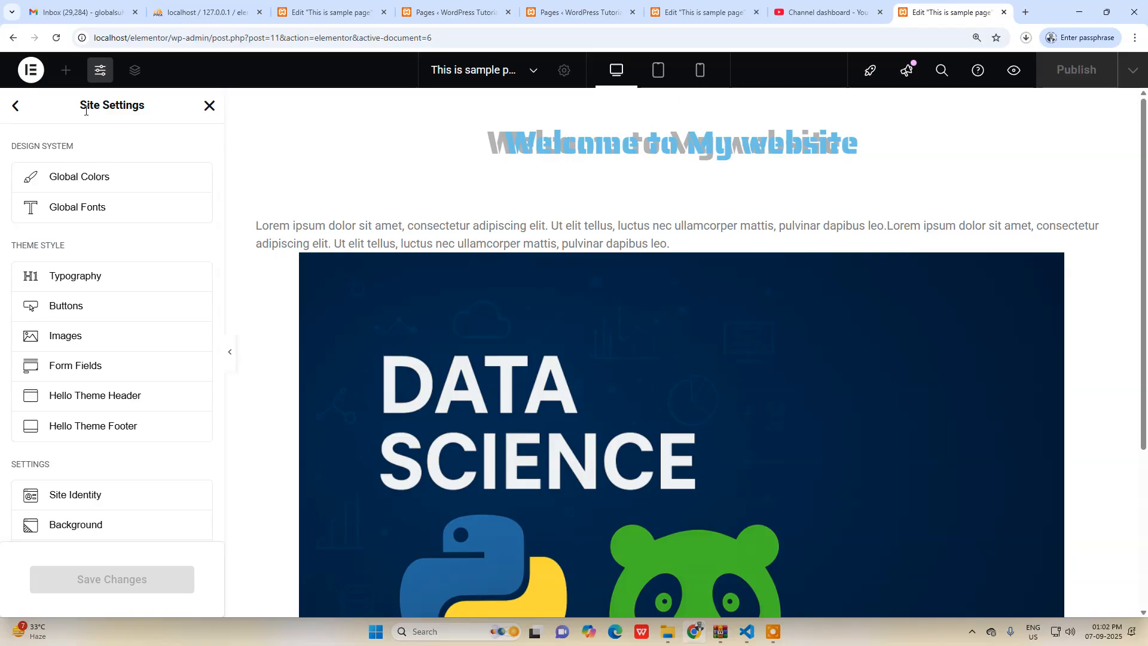
{"action": "left_click", "coordinate": [13, 38]}
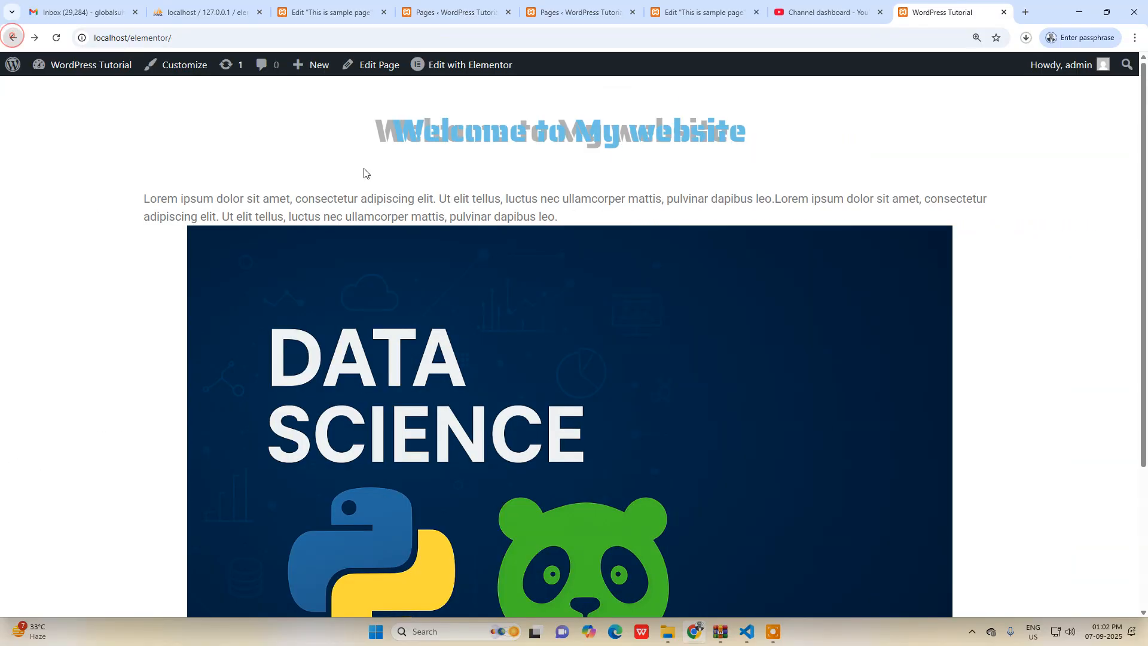
Open Elementor's Theme Builder and examine which site parts, such as Header, Footer and Single Page, can be customized.
{"action": "mouse_move", "coordinate": [458, 75]}
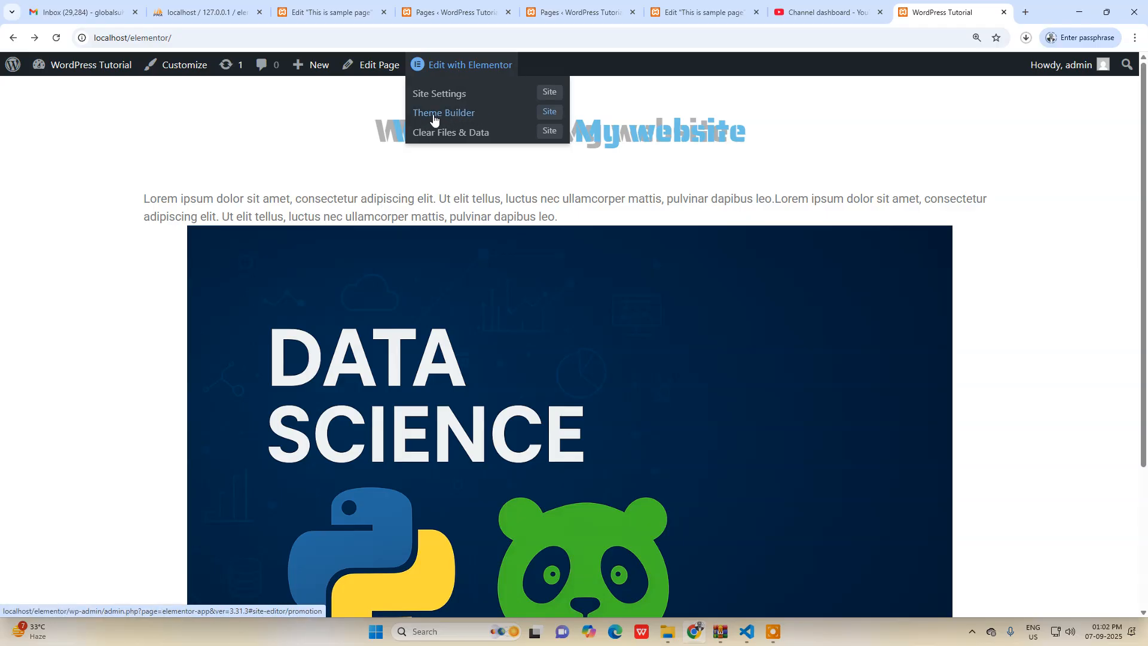
{"action": "left_click", "coordinate": [454, 119]}
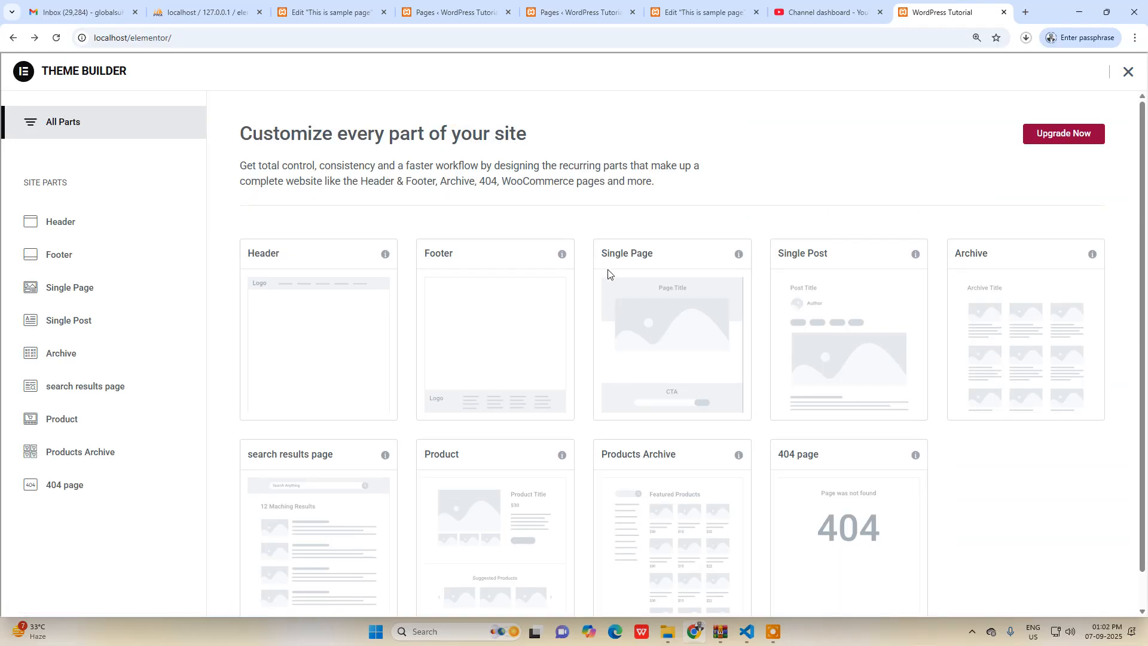
{"action": "mouse_move", "coordinate": [289, 305]}
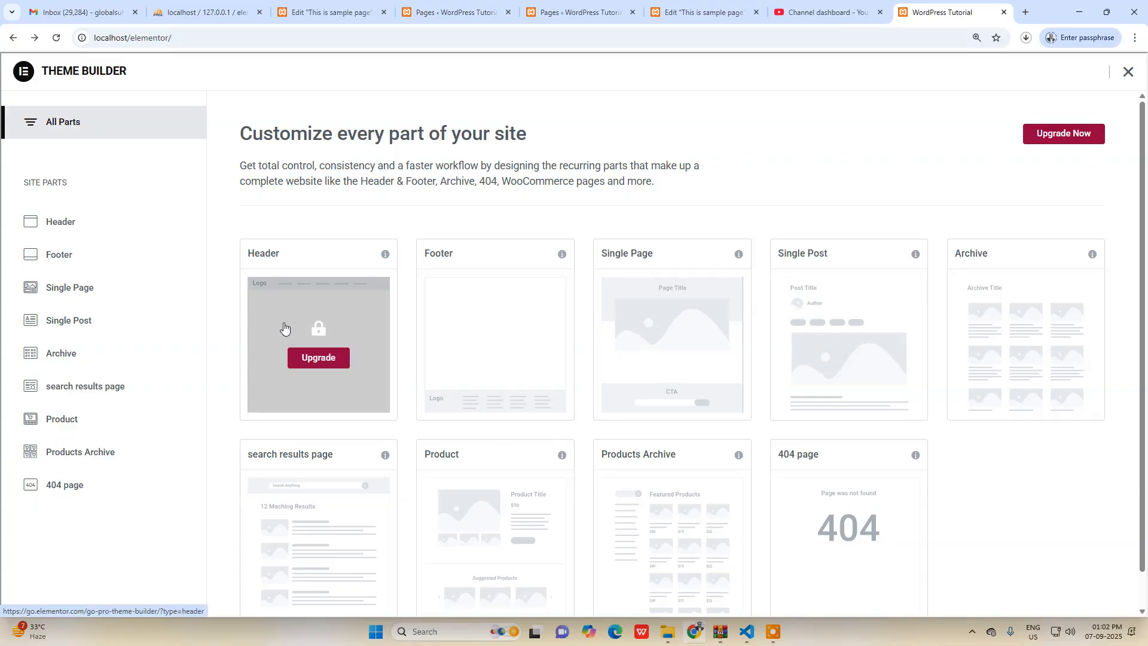
{"action": "mouse_move", "coordinate": [495, 312]}
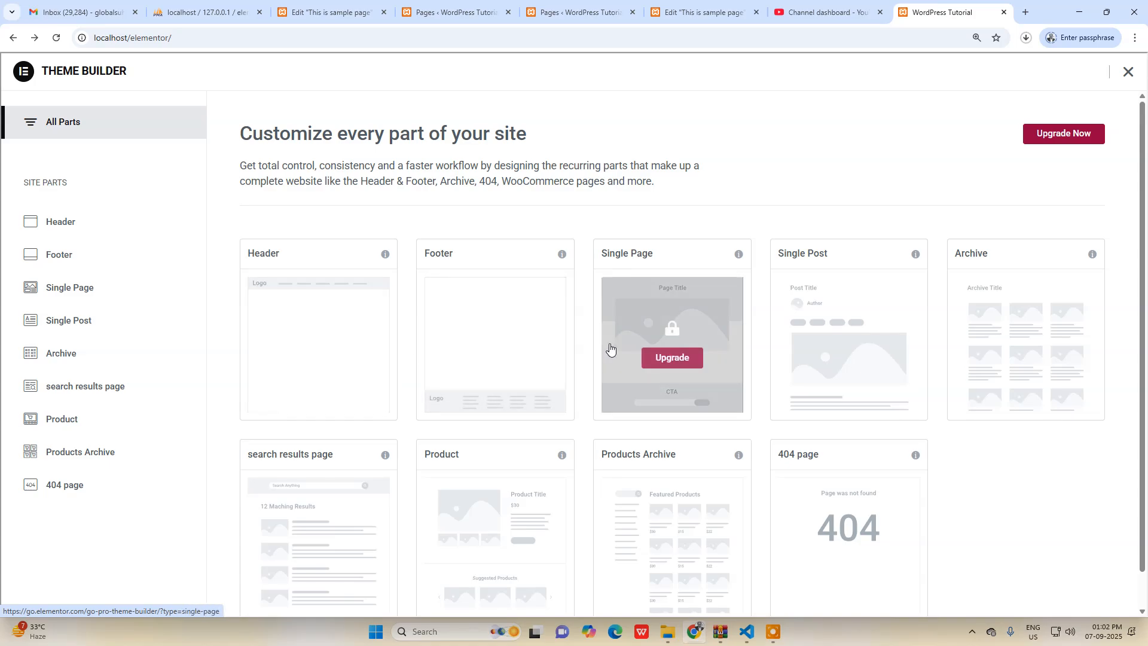
{"action": "mouse_move", "coordinate": [828, 341]}
{"action": "mouse_move", "coordinate": [661, 324]}
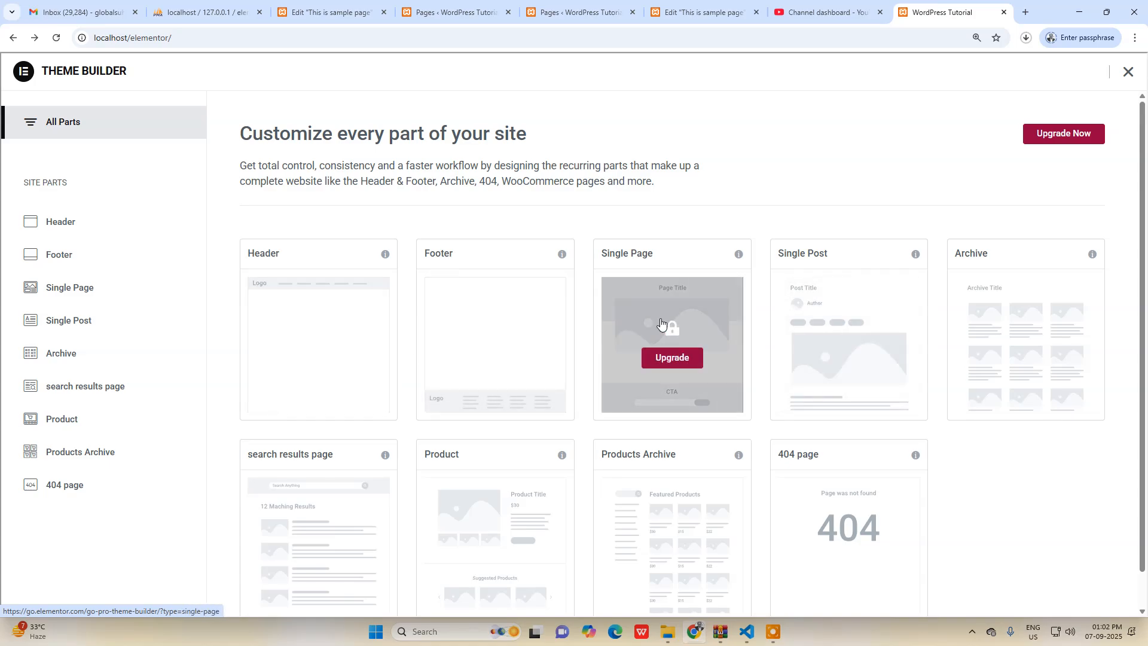
{"action": "scroll", "coordinate": [580, 435], "scroll_direction": "down", "scroll_amount": 1}
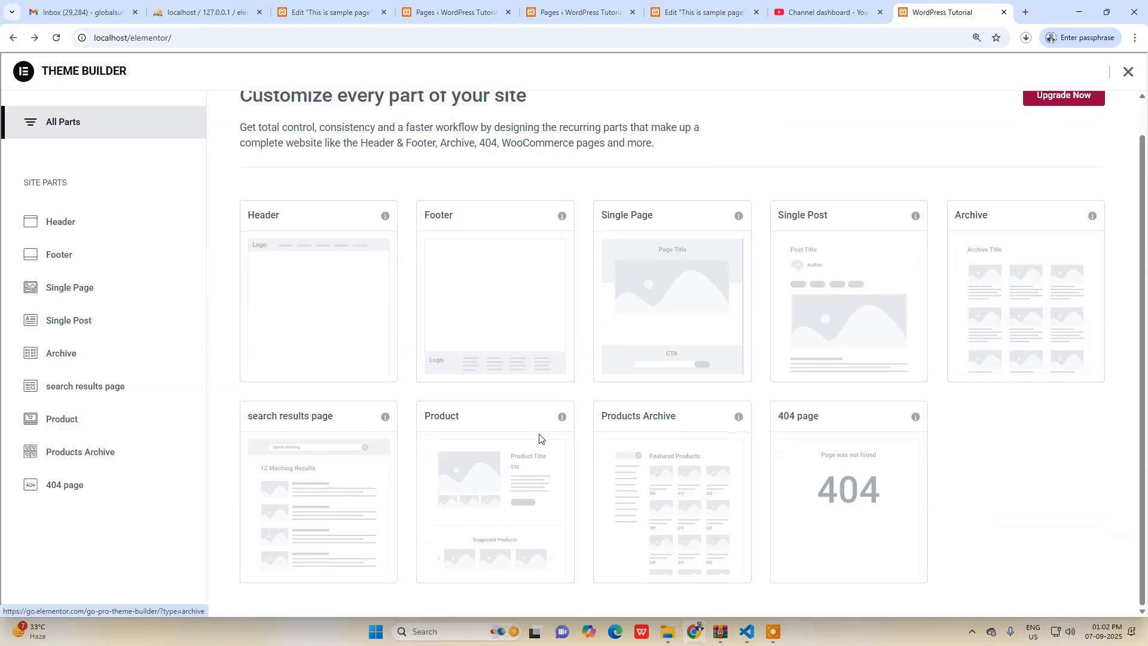
{"action": "scroll", "coordinate": [671, 230], "scroll_direction": "up", "scroll_amount": 1}
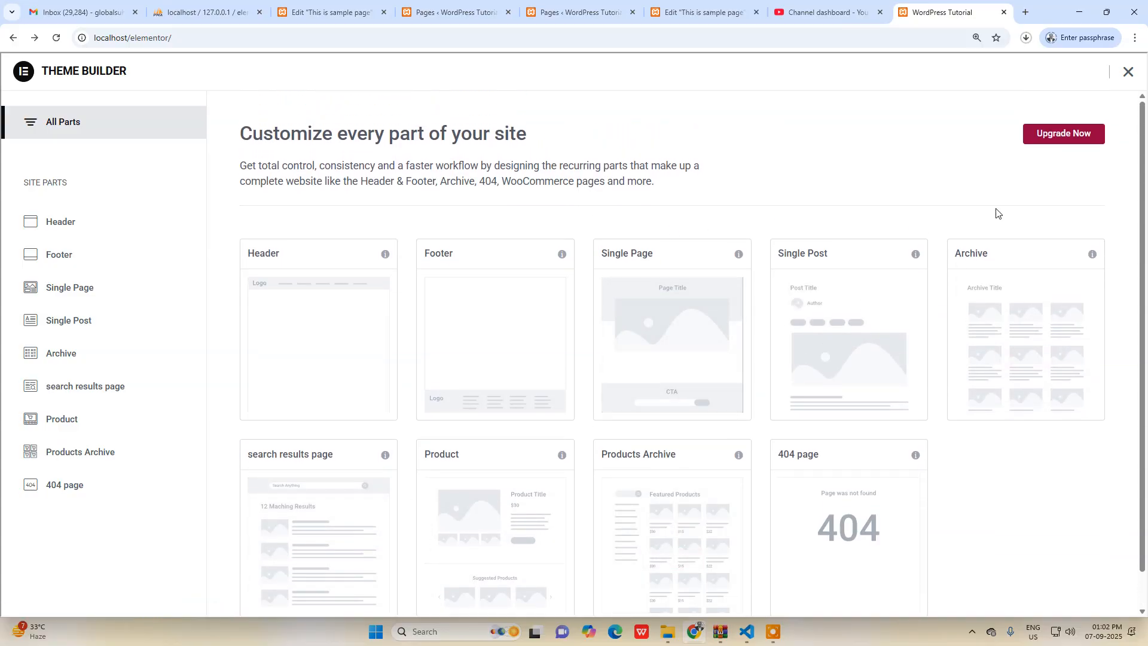
{"action": "mouse_move", "coordinate": [461, 395]}
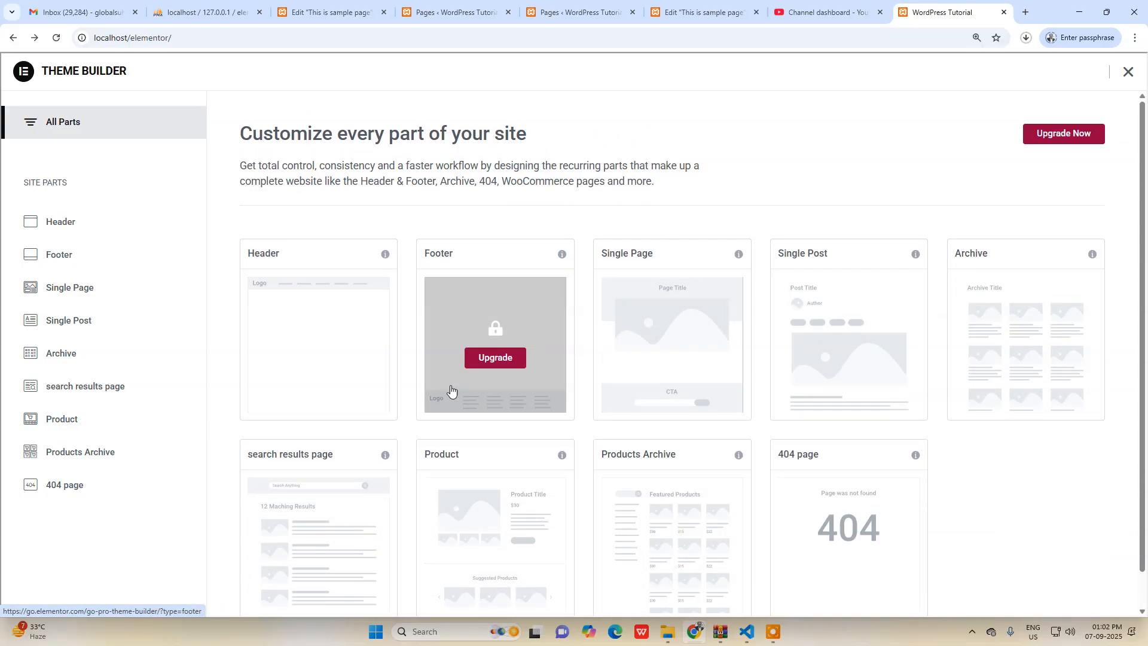
{"action": "left_click_drag", "start_coordinate": [275, 182], "coordinate": [615, 181]}
{"action": "left_click", "coordinate": [618, 182]}
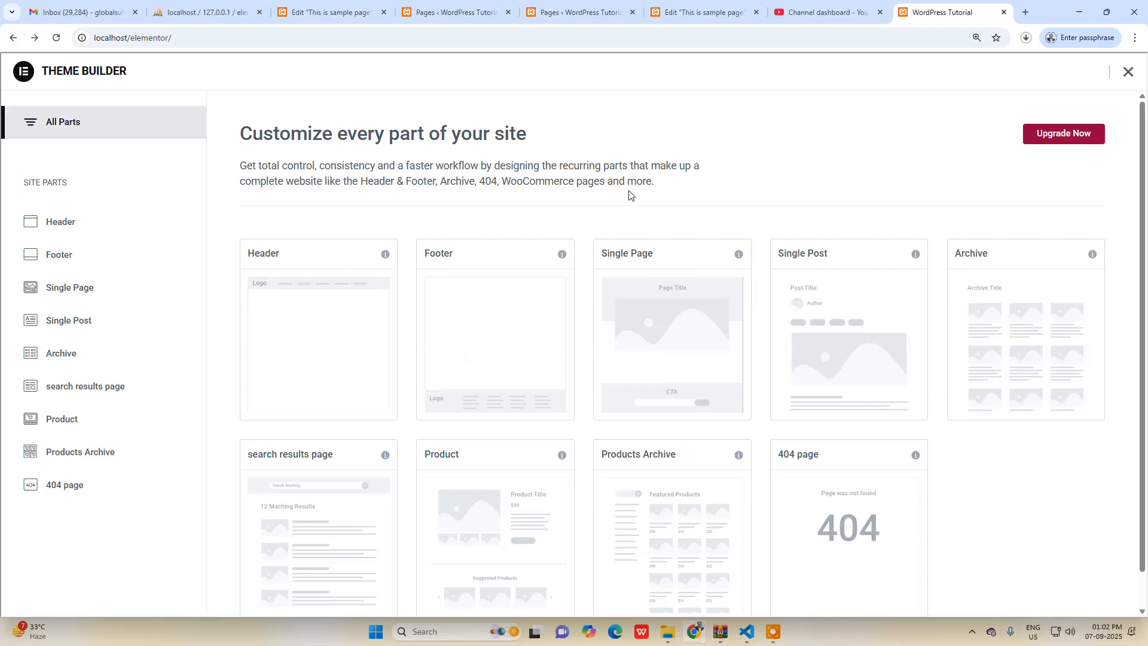
Search Google for "elementor pro" in a new tab and open the Elementor Pro Plans page.
{"action": "left_click", "coordinate": [1025, 19]}
{"action": "type", "text": "elem"}
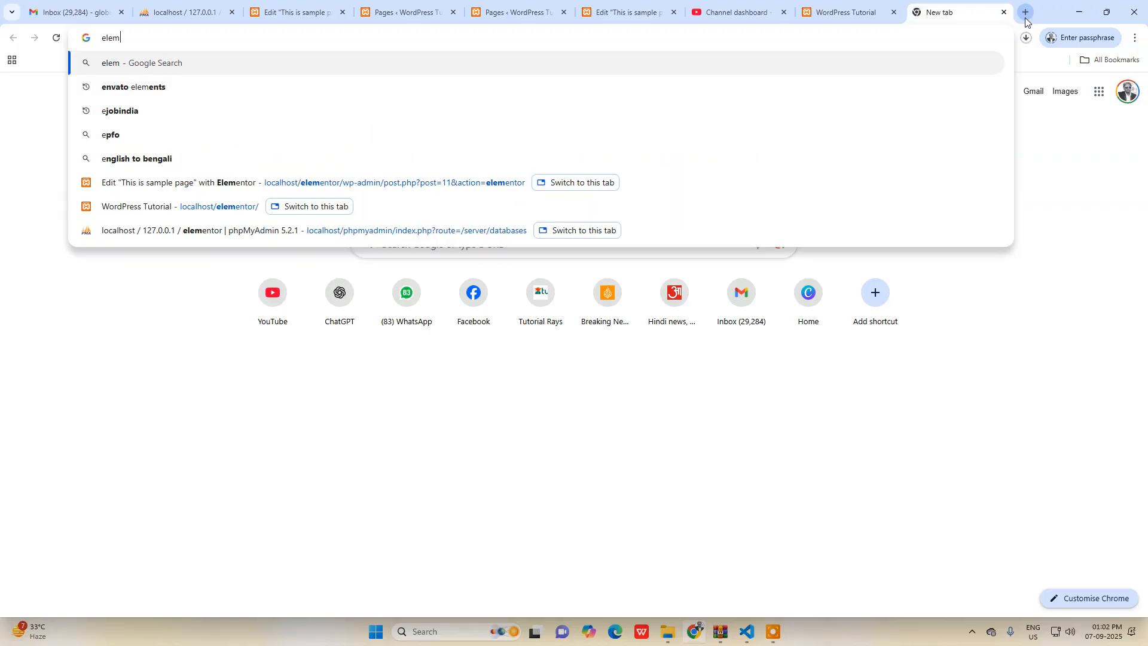
{"action": "type", "text": "entor"}
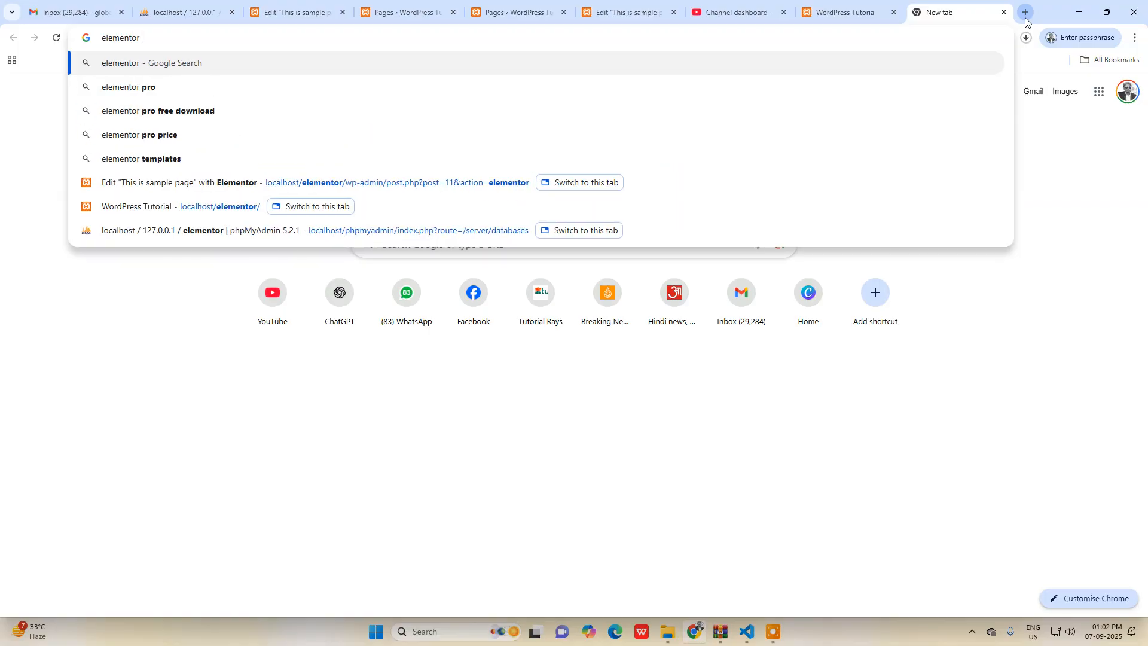
{"action": "type", "text": " pro"}
{"action": "key", "text": "Return"}
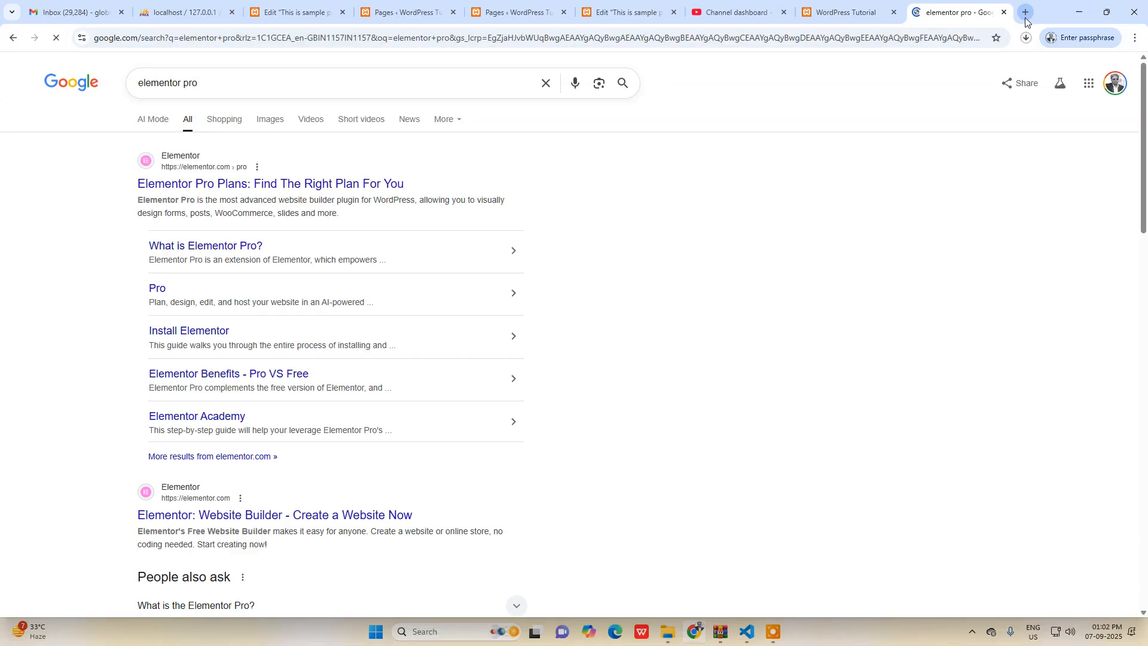
{"action": "left_click", "coordinate": [247, 192]}
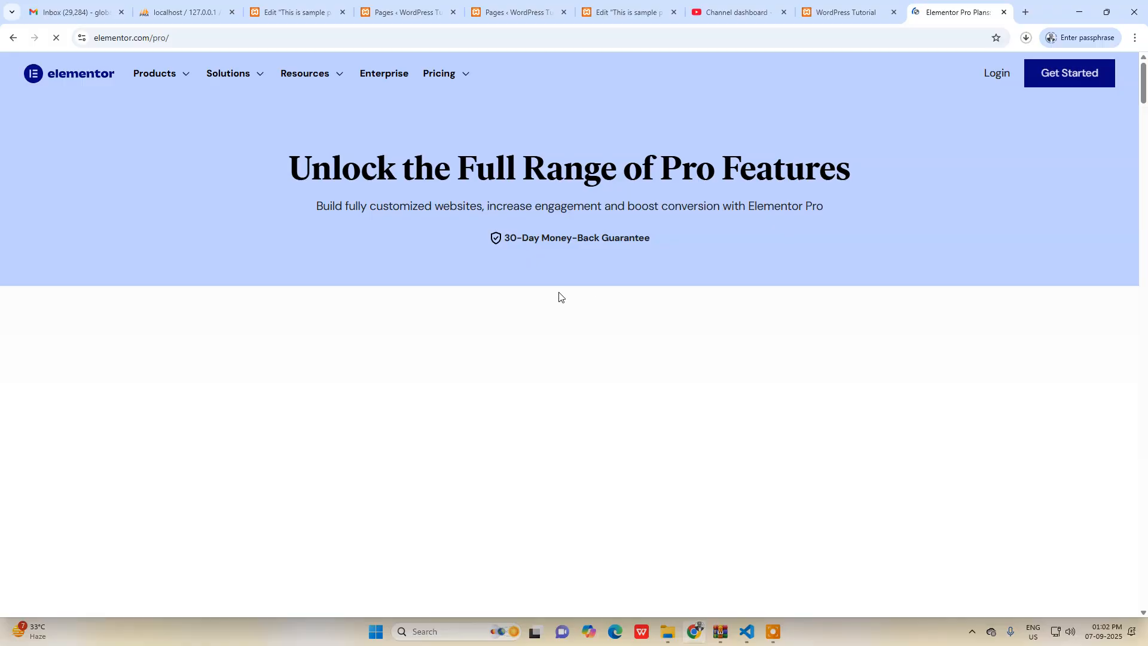
Examine the Elementor Pro plans' prices and features, especially the Essential plan, and close the pricing page.
{"action": "left_click", "coordinate": [435, 78]}
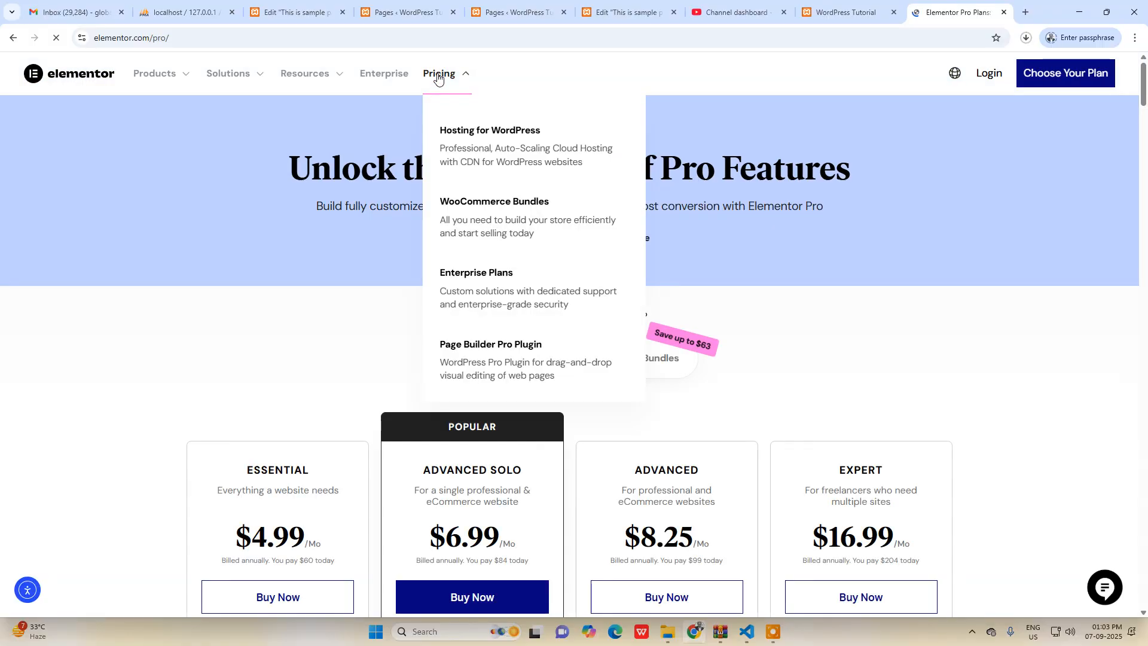
{"action": "scroll", "coordinate": [149, 399], "scroll_direction": "down", "scroll_amount": 3}
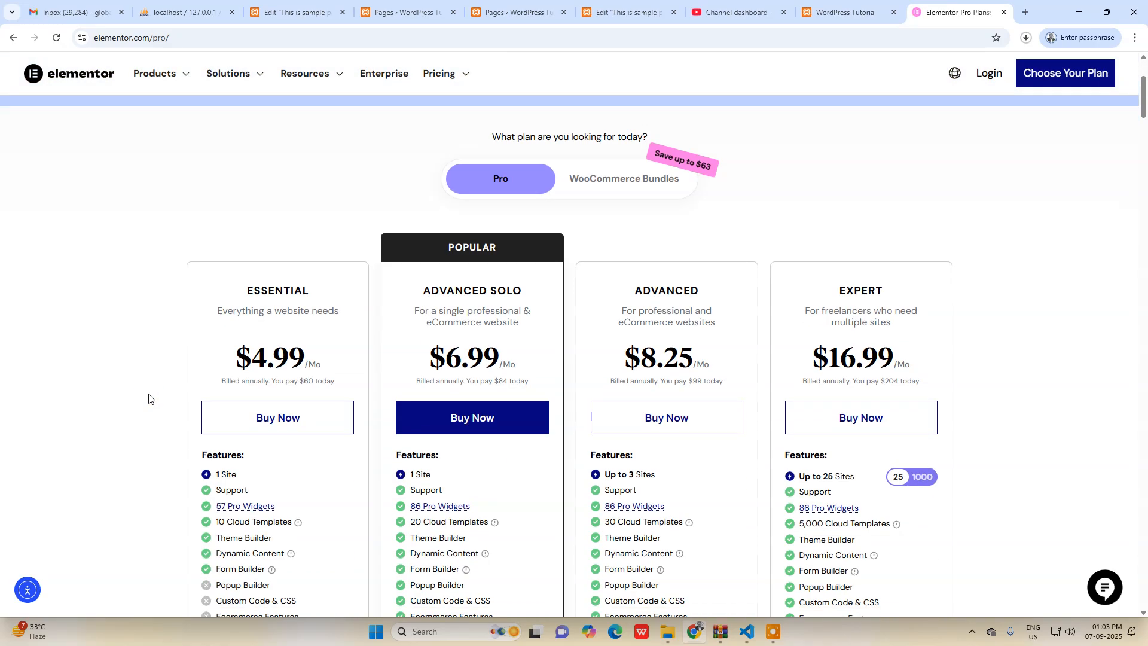
{"action": "scroll", "coordinate": [149, 398], "scroll_direction": "down", "scroll_amount": 1}
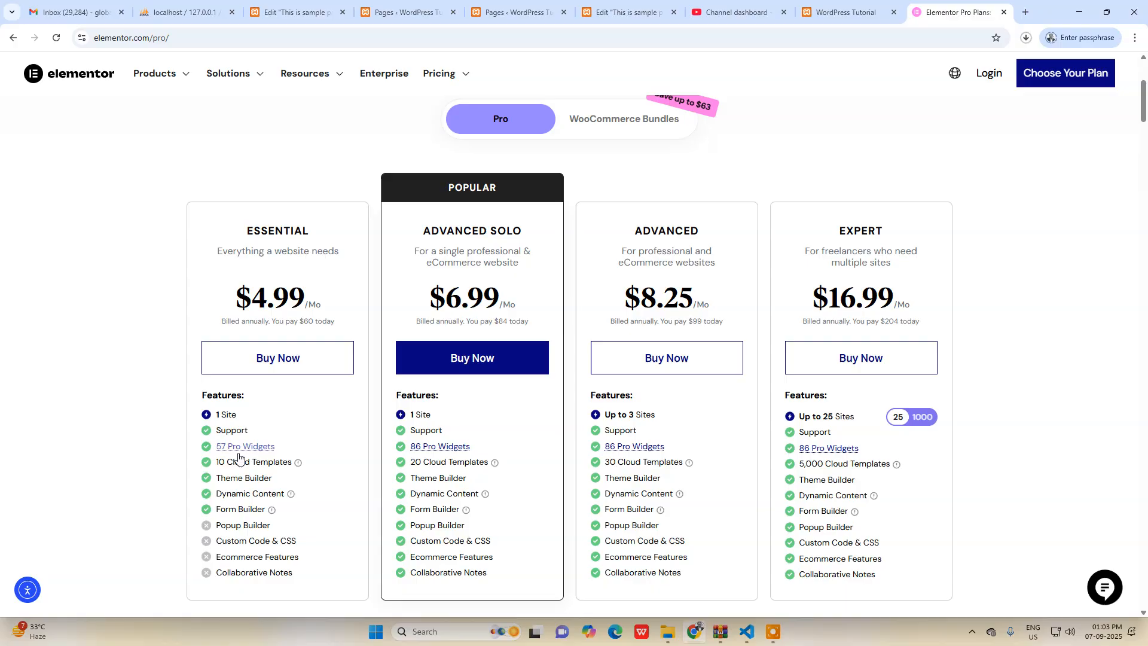
{"action": "scroll", "coordinate": [239, 460], "scroll_direction": "up", "scroll_amount": 4}
{"action": "scroll", "coordinate": [251, 467], "scroll_direction": "down", "scroll_amount": 3}
{"action": "left_click_drag", "start_coordinate": [196, 350], "coordinate": [326, 352]}
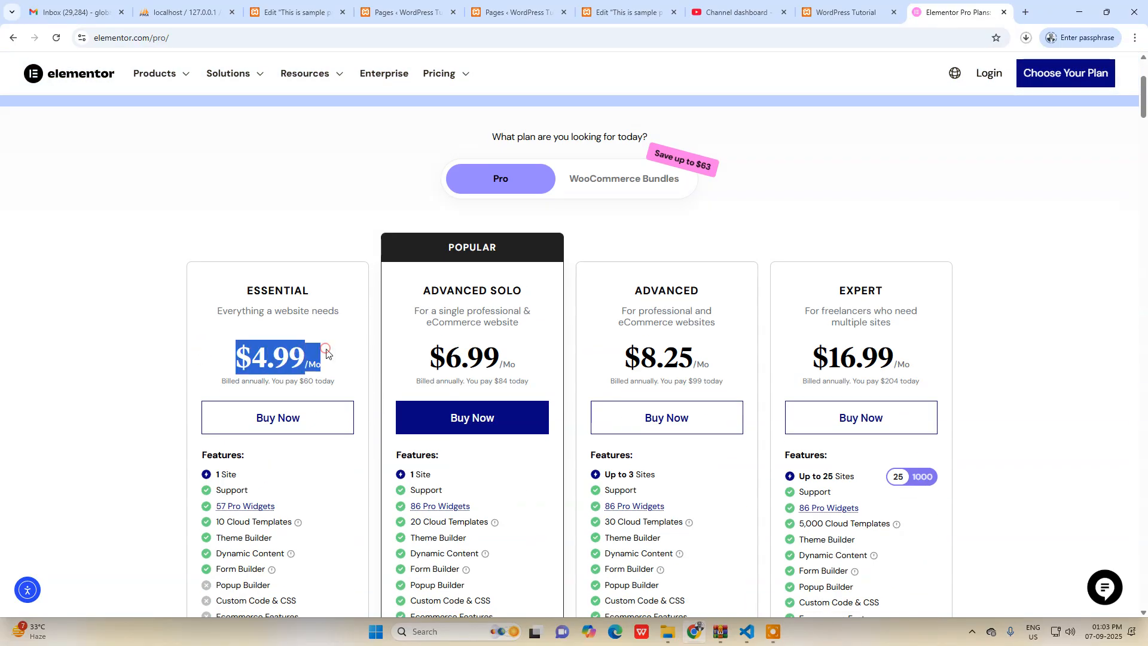
{"action": "left_click", "coordinate": [321, 391]}
{"action": "scroll", "coordinate": [320, 391], "scroll_direction": "up", "scroll_amount": 3}
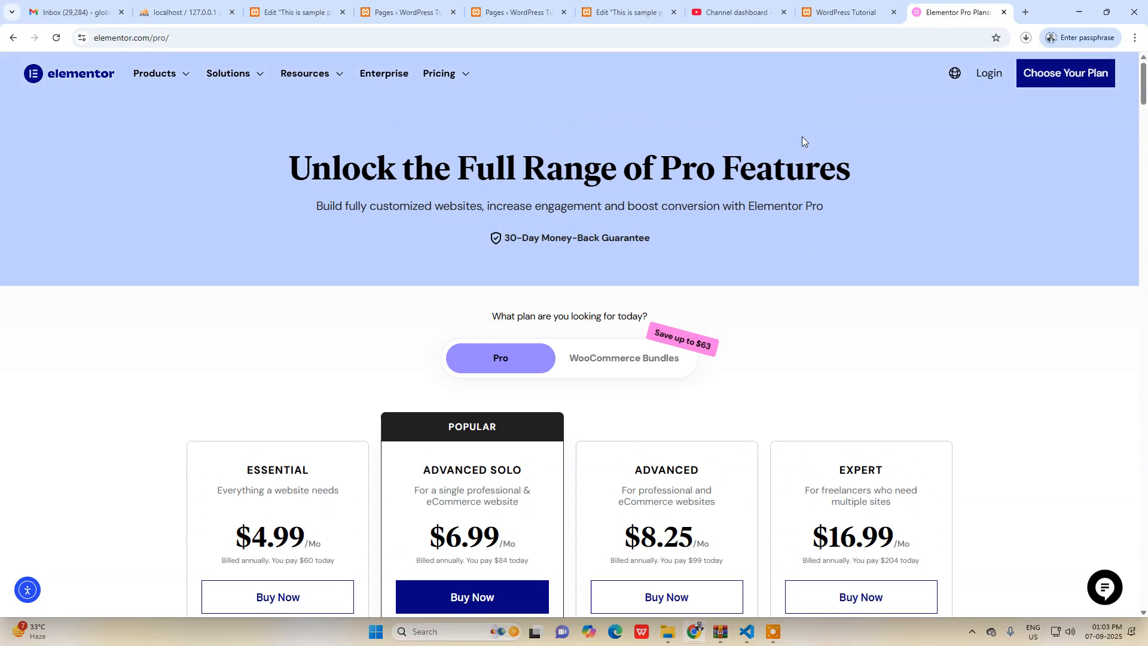
{"action": "left_click", "coordinate": [1004, 11]}
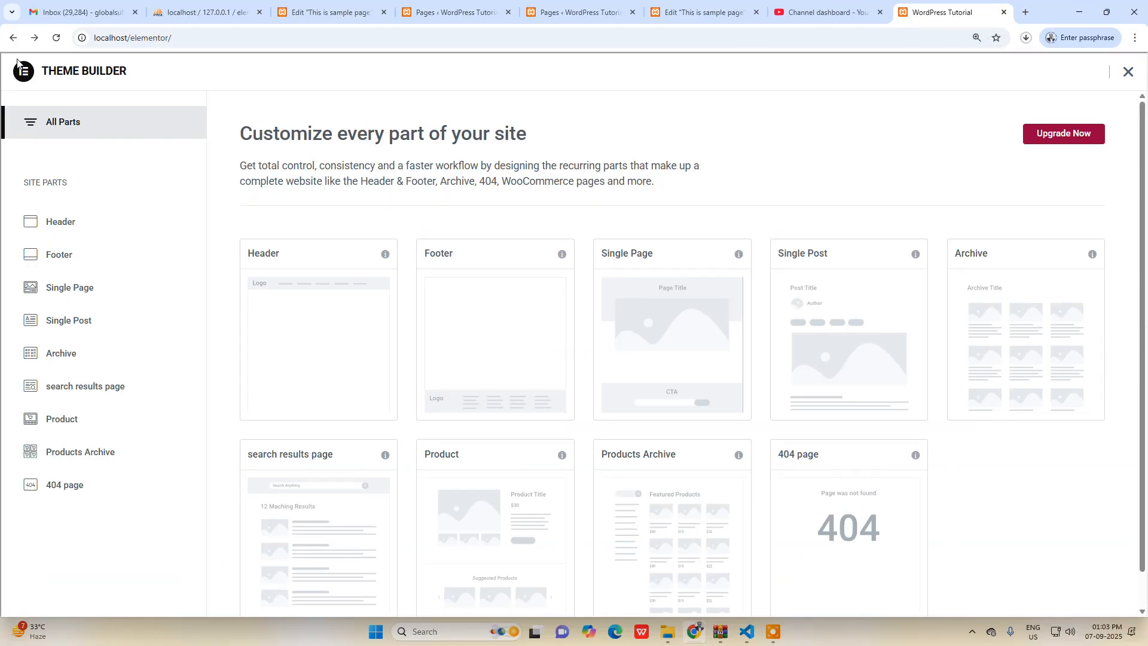
Go to Add Plugins in the WordPress admin and search the plugin directory for "elementor header".
{"action": "left_click", "coordinate": [578, 12]}
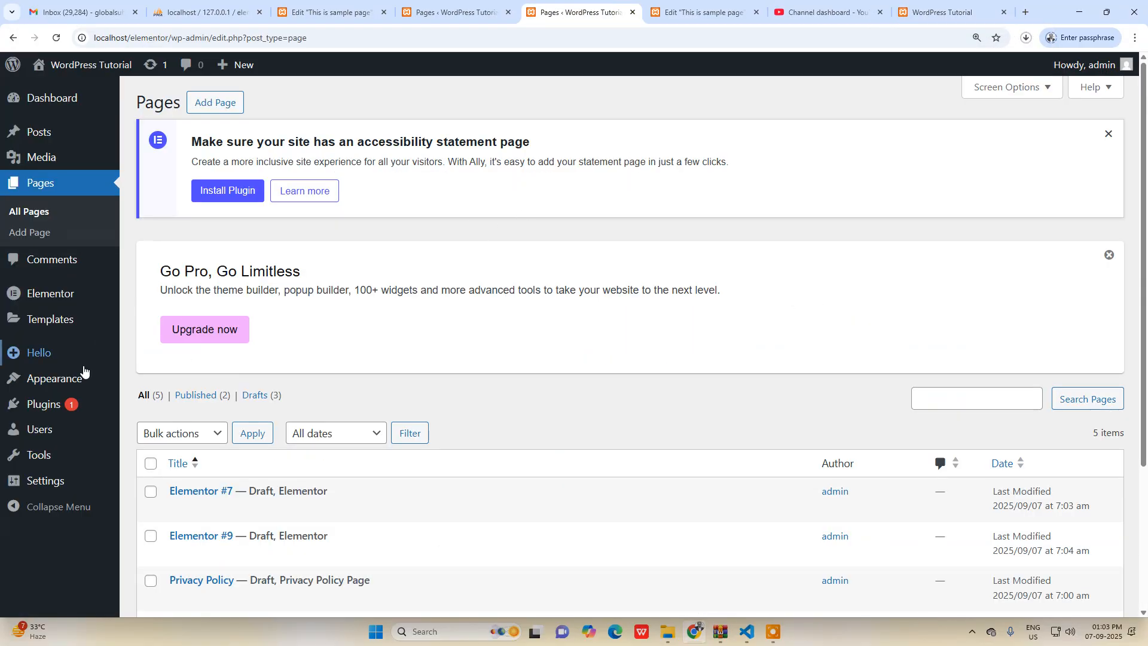
{"action": "mouse_move", "coordinate": [59, 409]}
{"action": "left_click", "coordinate": [213, 403]}
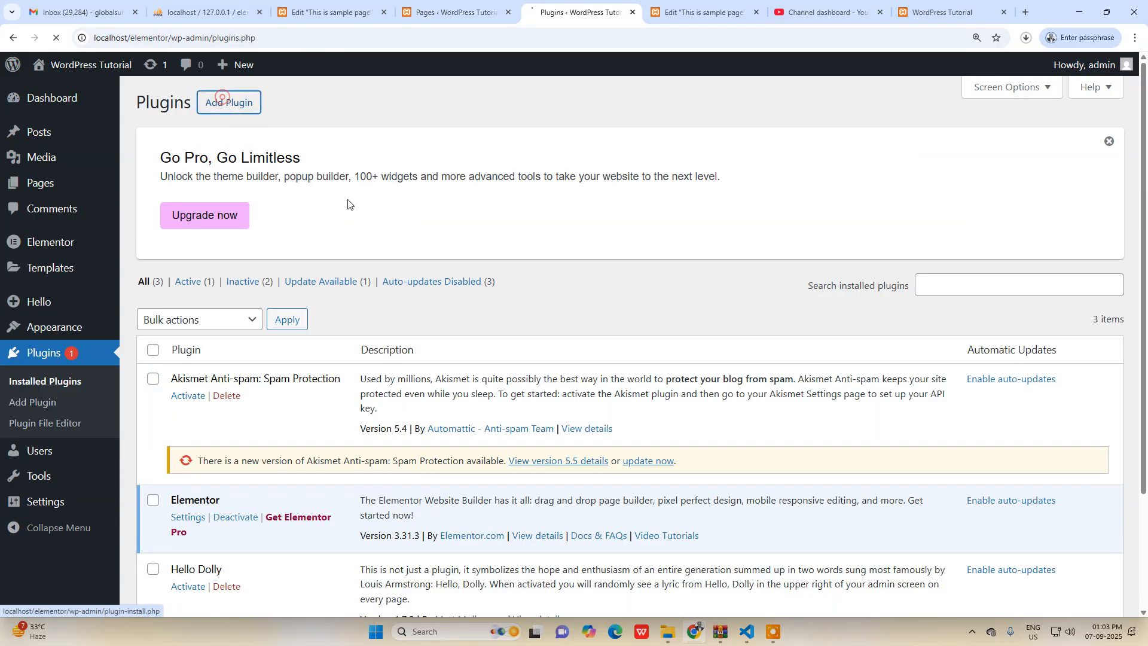
{"action": "left_click", "coordinate": [229, 102]}
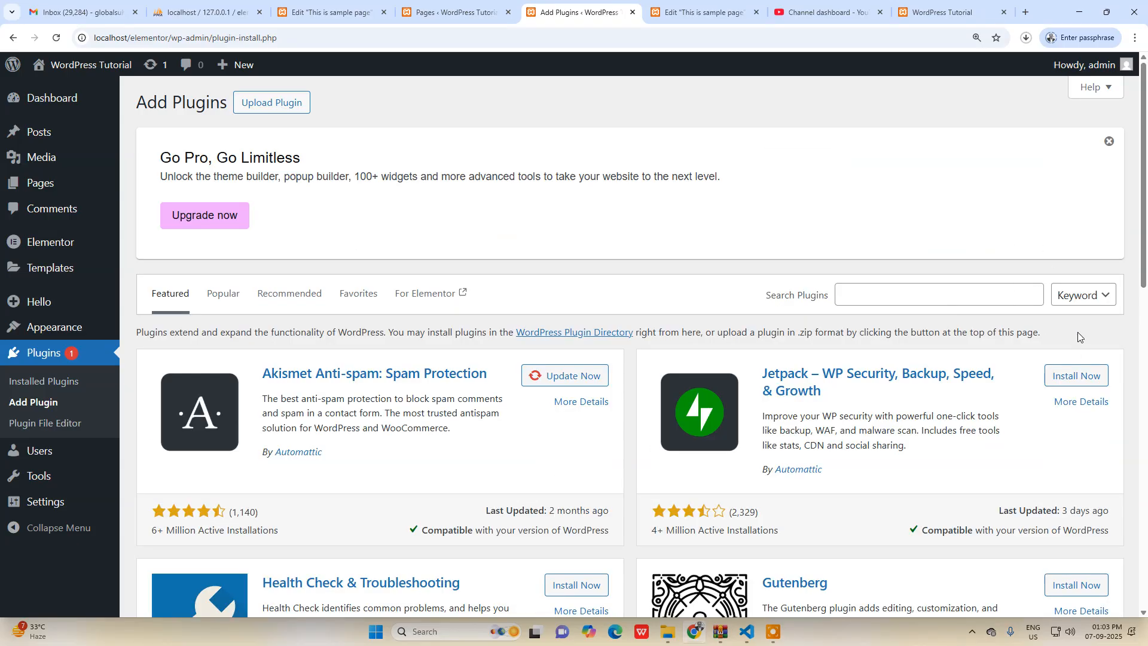
{"action": "left_click", "coordinate": [946, 297]}
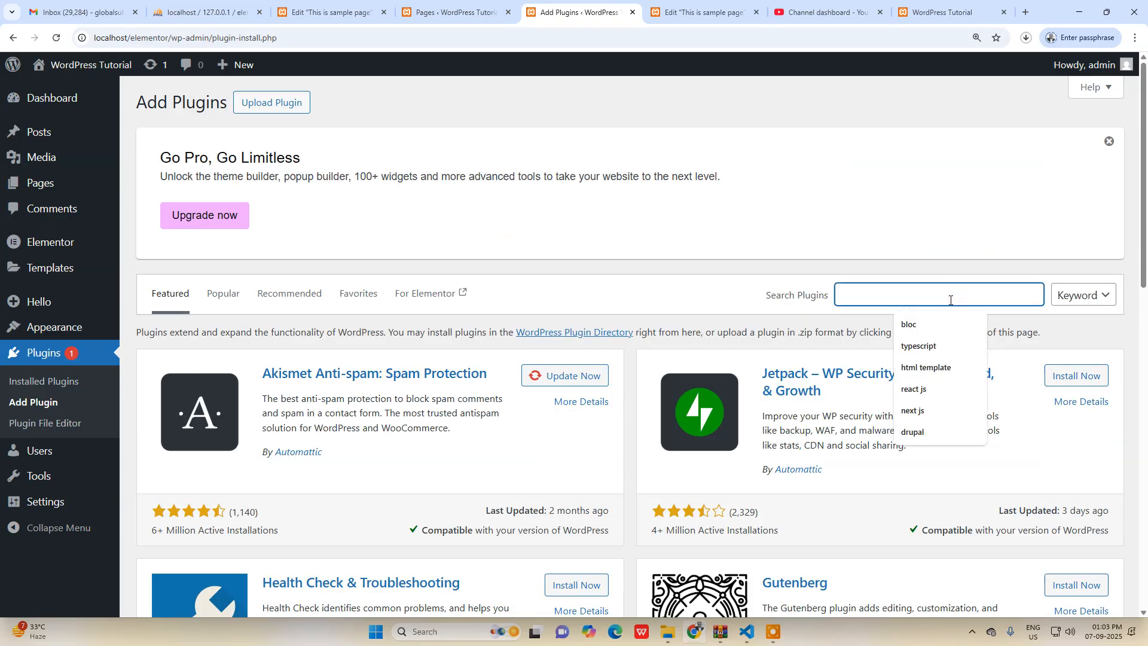
{"action": "type", "text": "elementor header"}
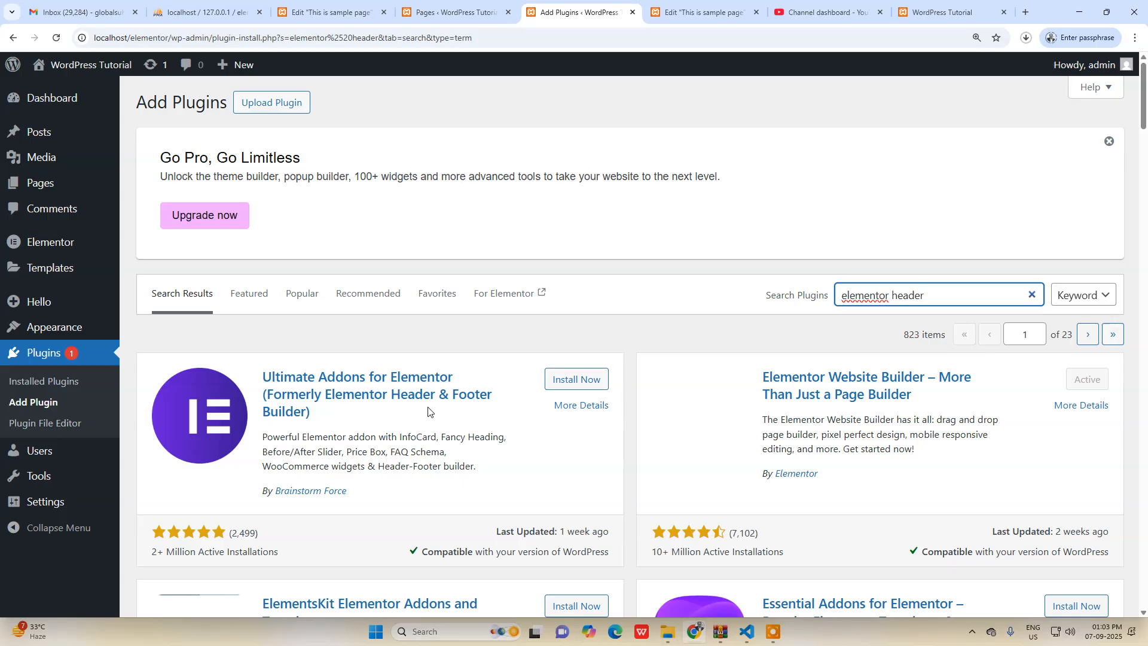
Install and activate the Ultimate Addons for Elementor plugin, and exit its guided setup.
{"action": "left_click", "coordinate": [578, 380]}
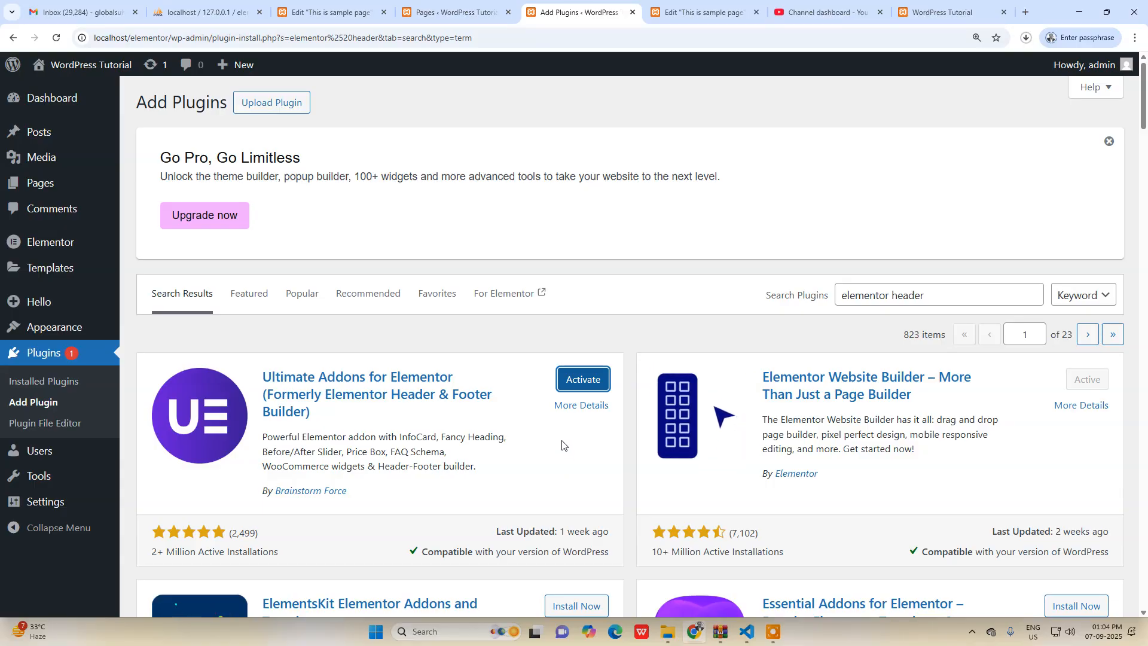
{"action": "left_click", "coordinate": [574, 380]}
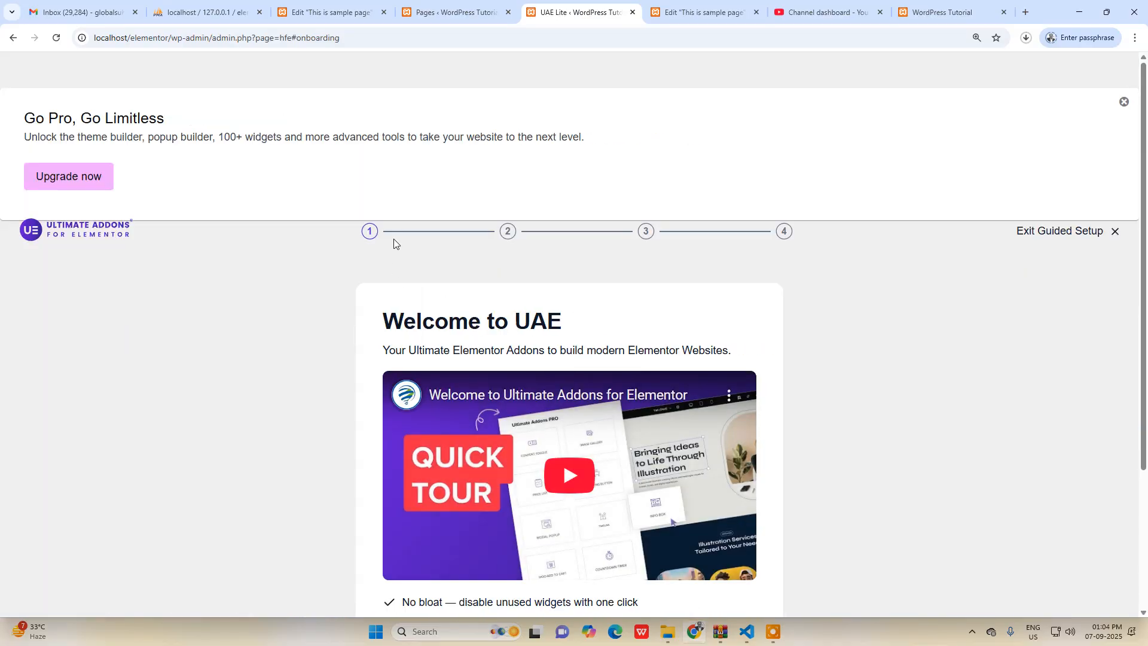
{"action": "scroll", "coordinate": [913, 358], "scroll_direction": "down", "scroll_amount": 3}
{"action": "scroll", "coordinate": [906, 372], "scroll_direction": "up", "scroll_amount": 3}
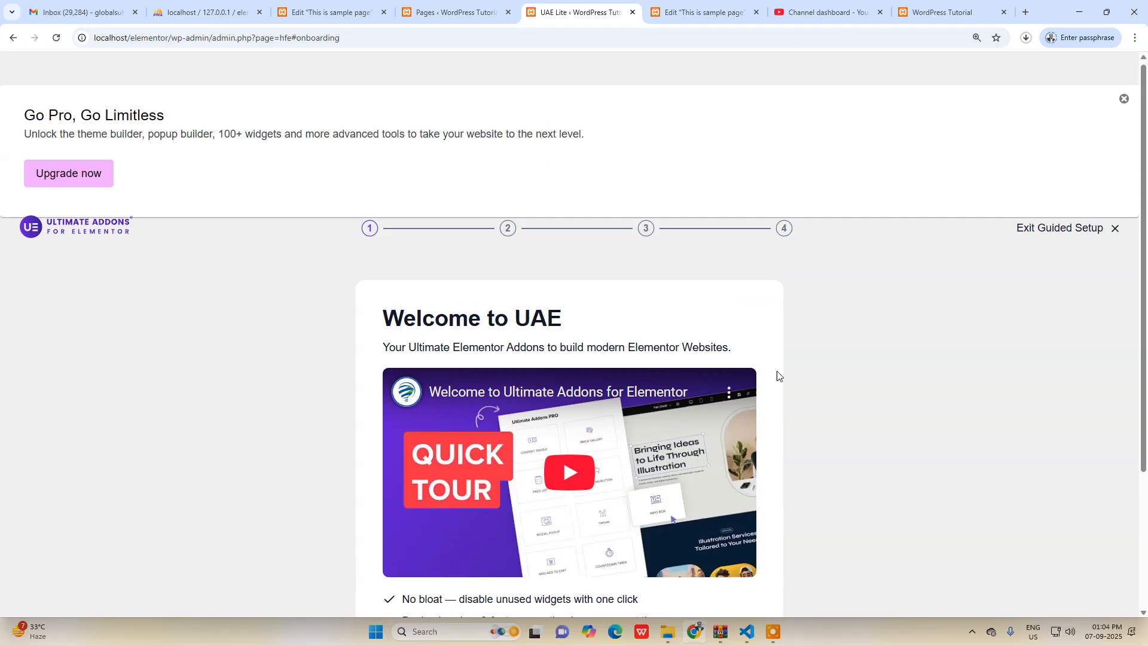
{"action": "left_click", "coordinate": [1115, 231]}
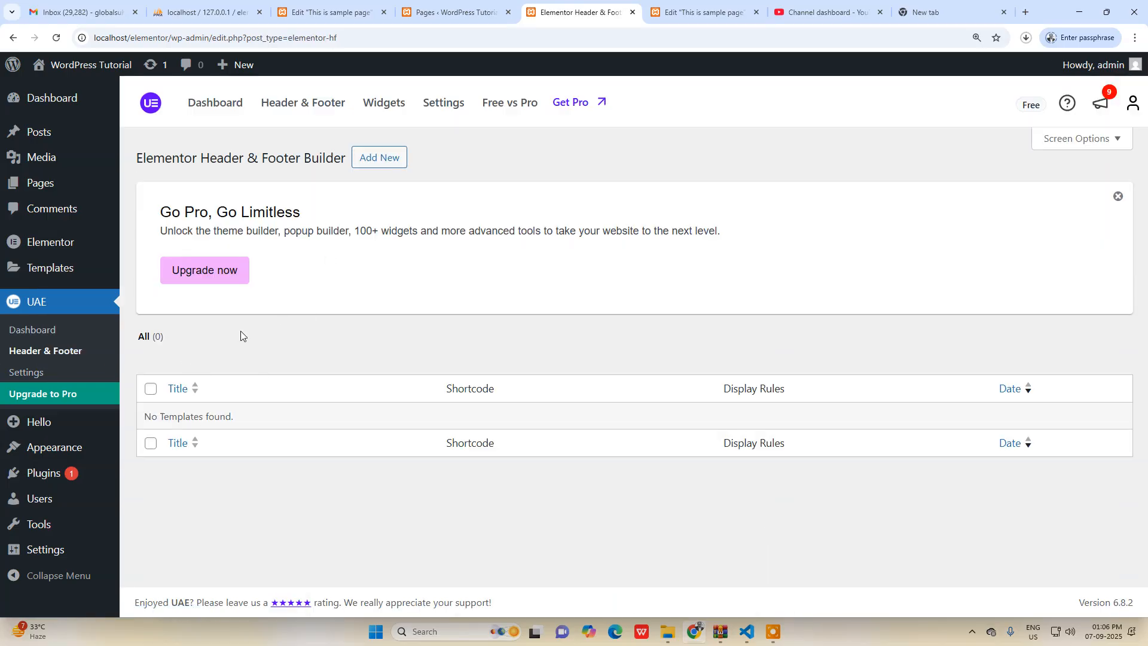
Add a new template in the Elementor Header & Footer Builder and title it "Header".
{"action": "left_click", "coordinate": [378, 159]}
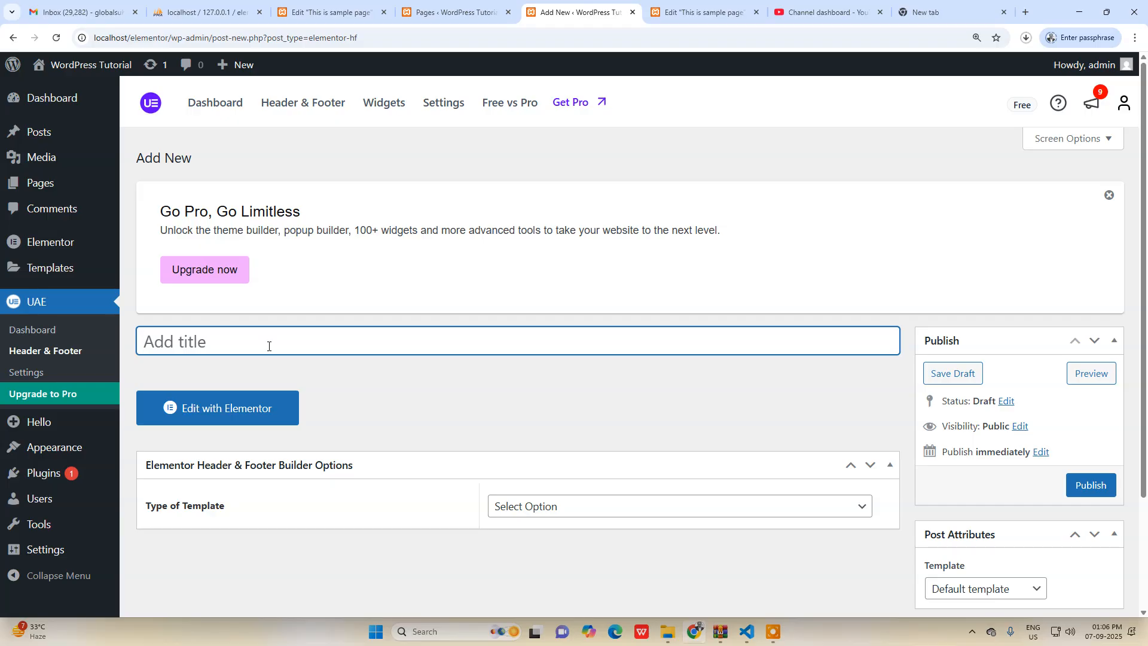
{"action": "type", "text": "Header"}
{"action": "scroll", "coordinate": [284, 355], "scroll_direction": "down", "scroll_amount": 1}
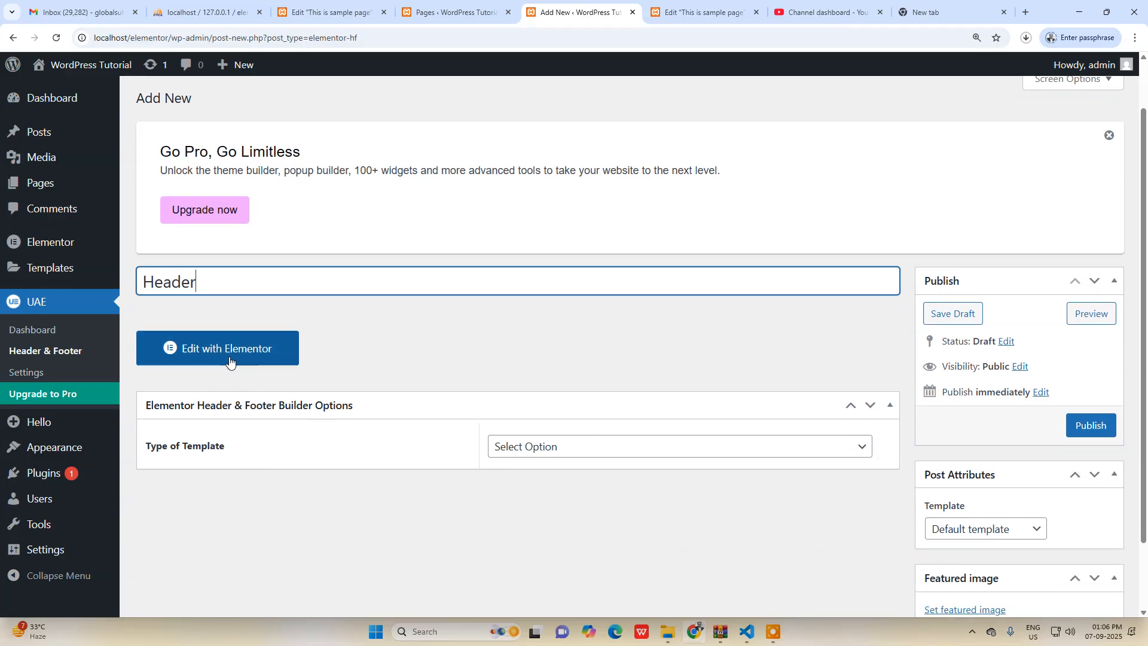
Open the Header template for editing with Elementor.
{"action": "left_click", "coordinate": [233, 358]}
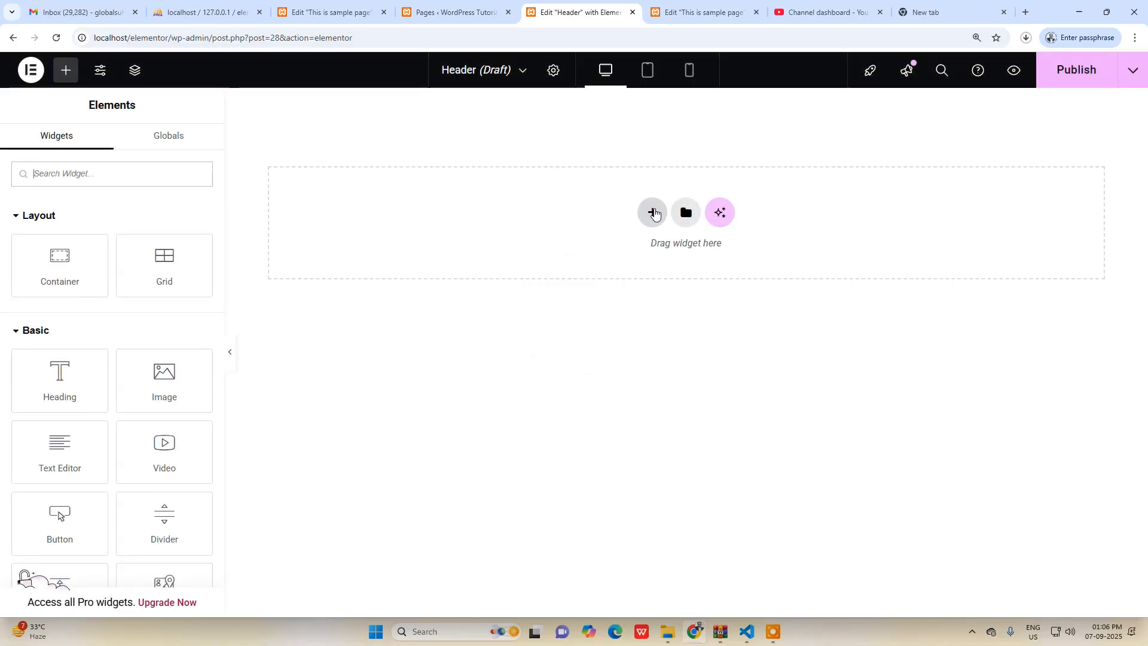
{"action": "left_click", "coordinate": [654, 213]}
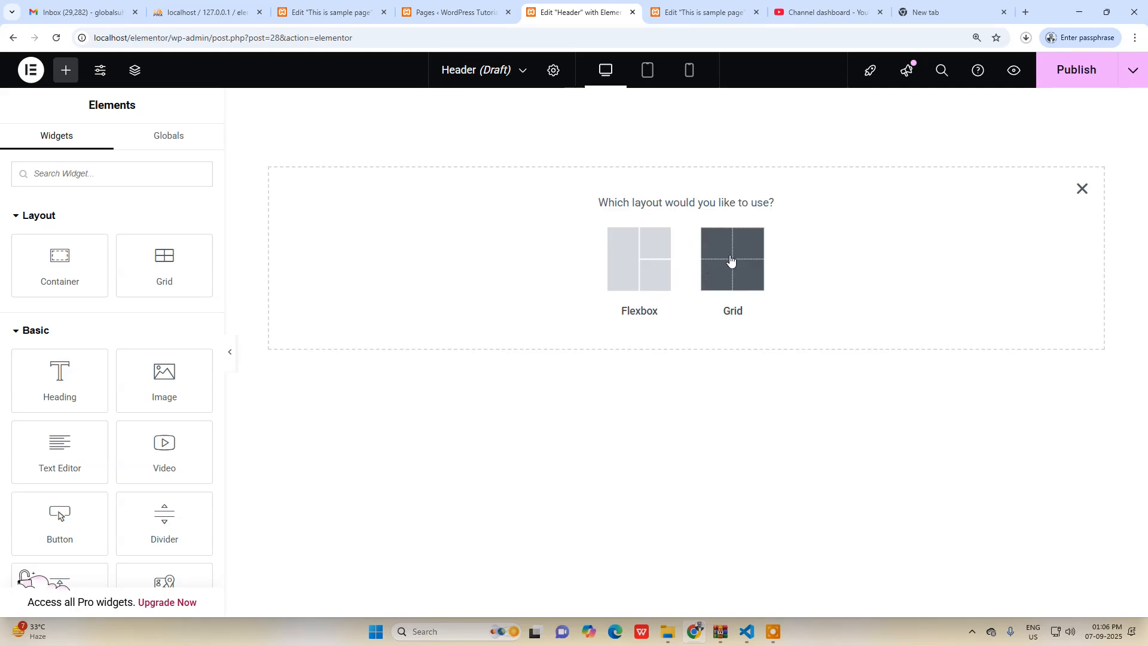
{"action": "left_click", "coordinate": [639, 271]}
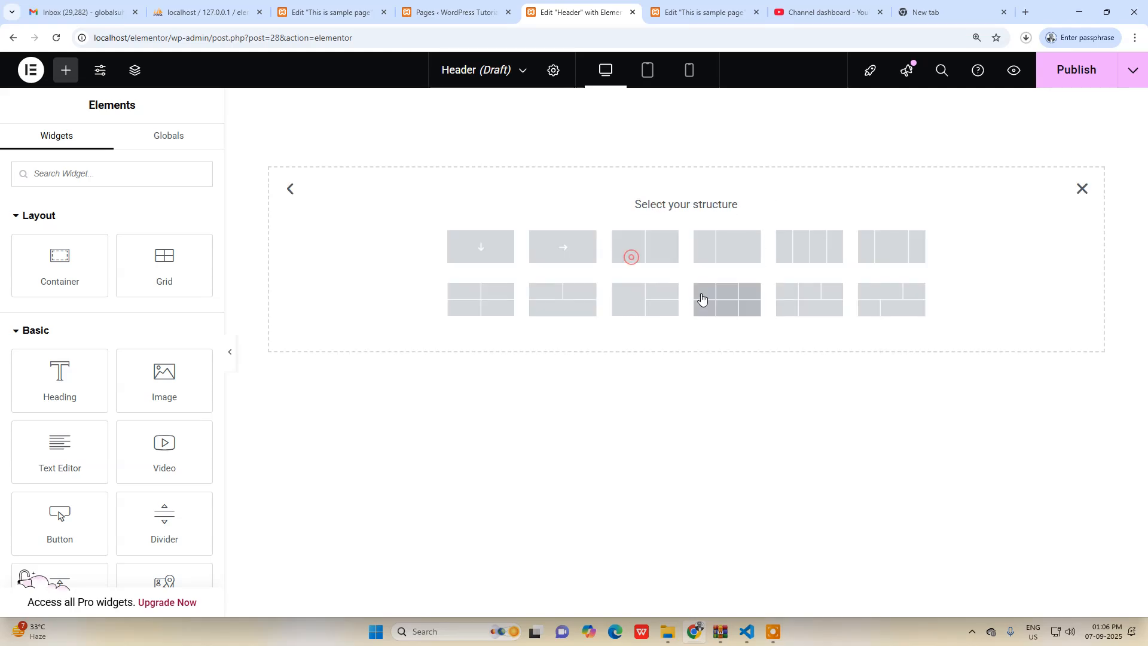
{"action": "left_click", "coordinate": [482, 247]}
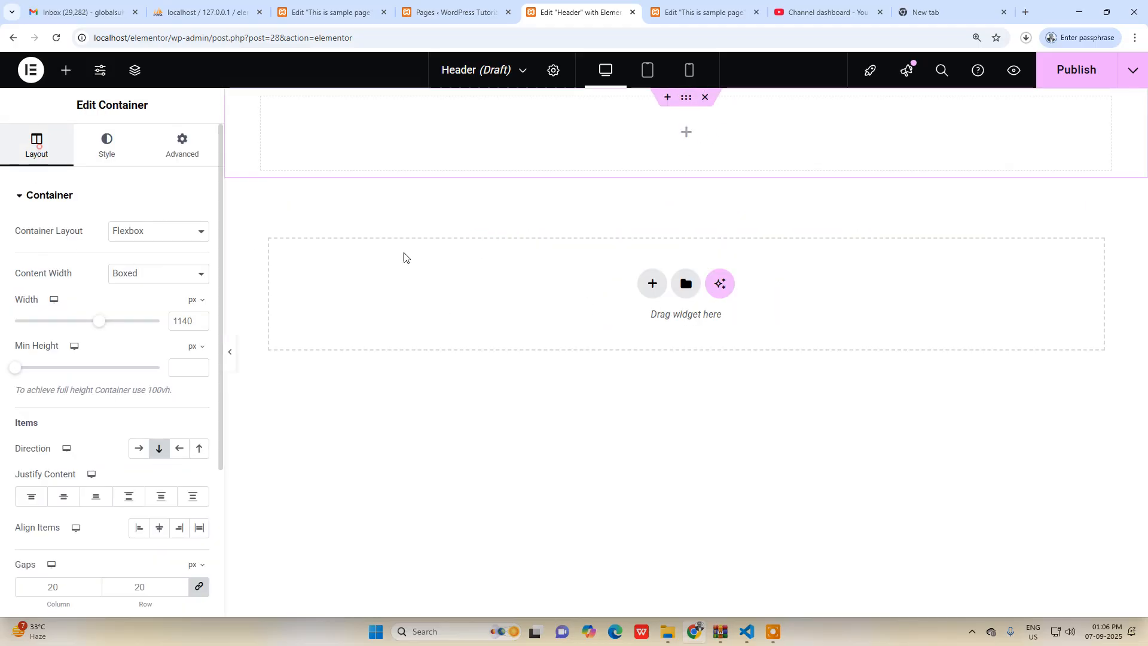
{"action": "left_click", "coordinate": [683, 134]}
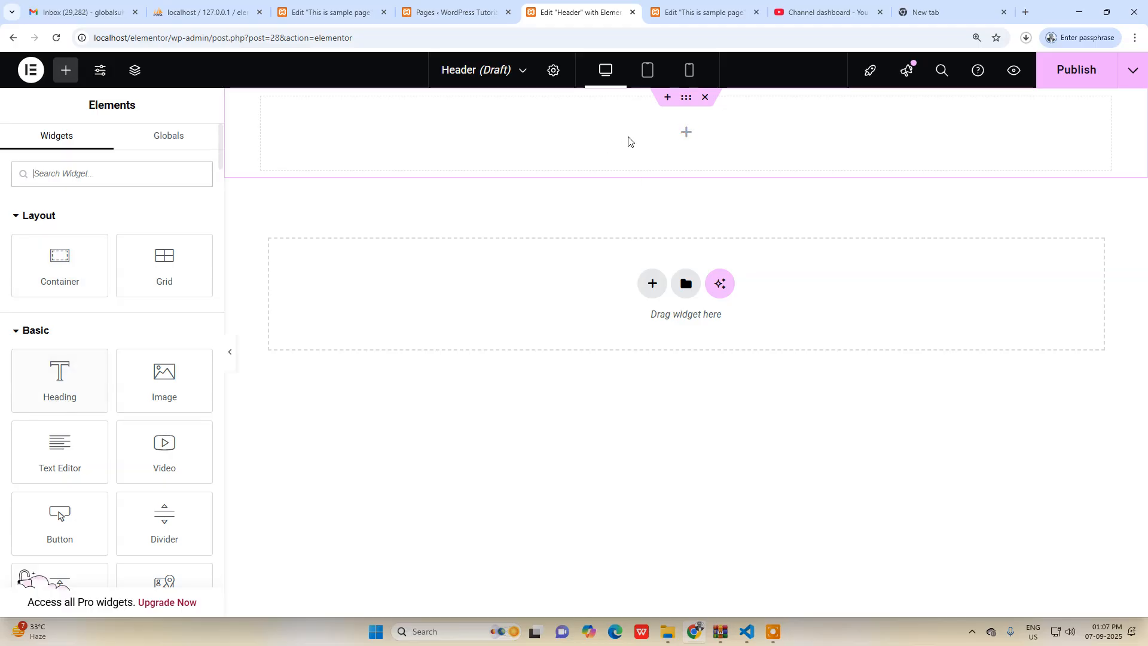
{"action": "left_click_drag", "start_coordinate": [63, 382], "coordinate": [405, 446]}
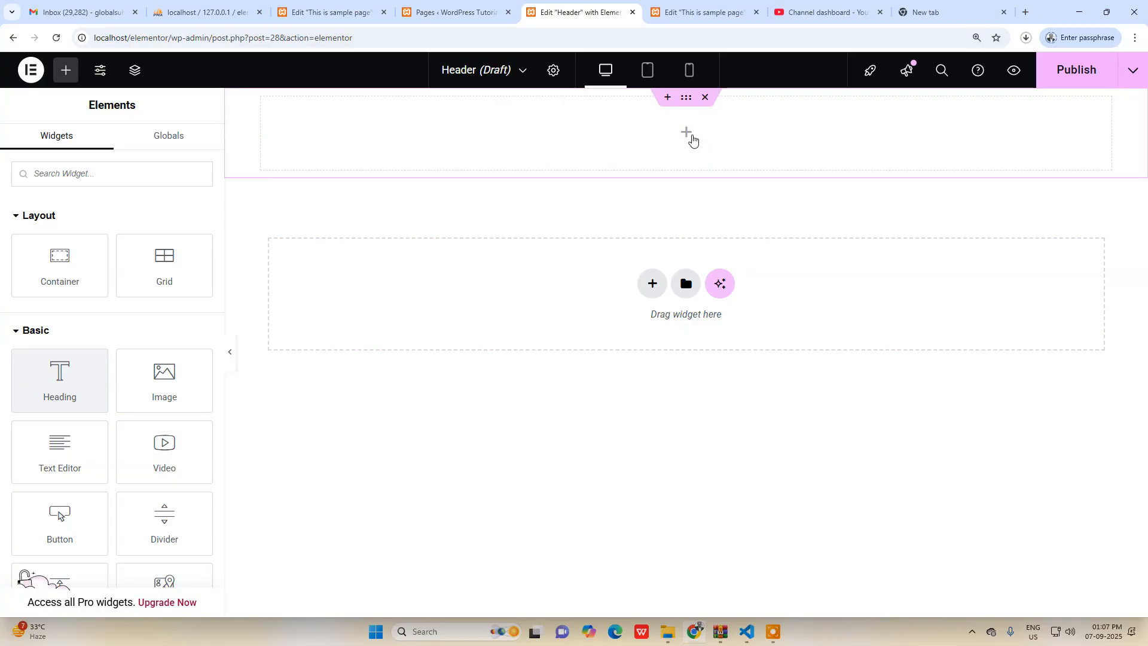
{"action": "left_click", "coordinate": [704, 96]}
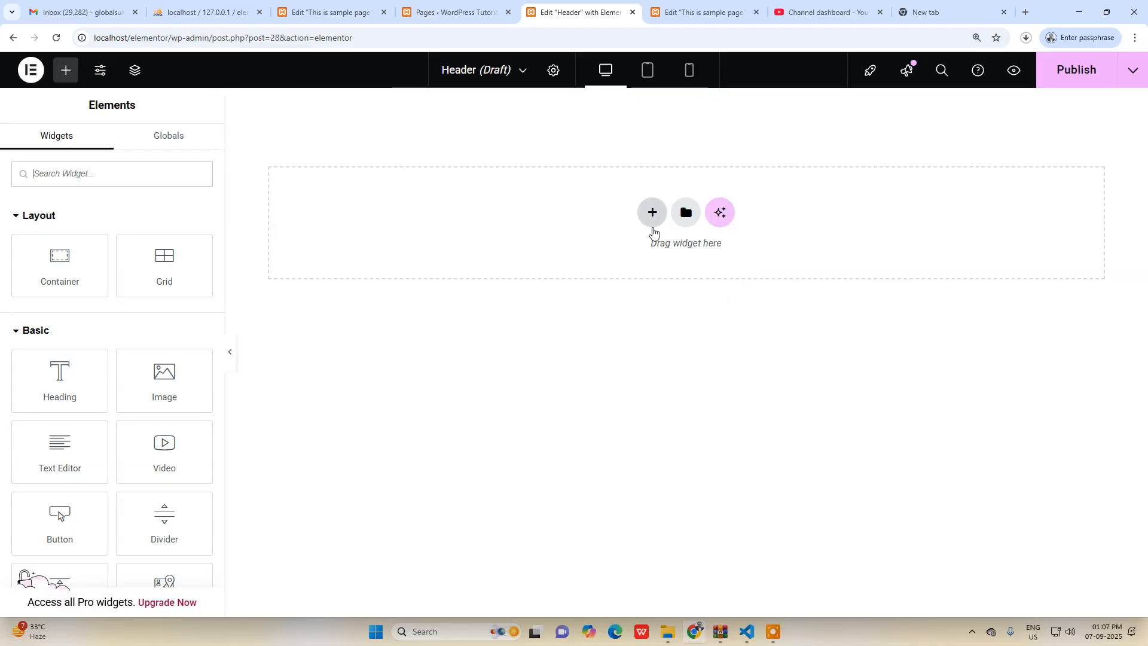
Add a grid container with three columns in one row and place an Image widget in its first cell.
{"action": "left_click", "coordinate": [652, 227]}
{"action": "left_click", "coordinate": [713, 255]}
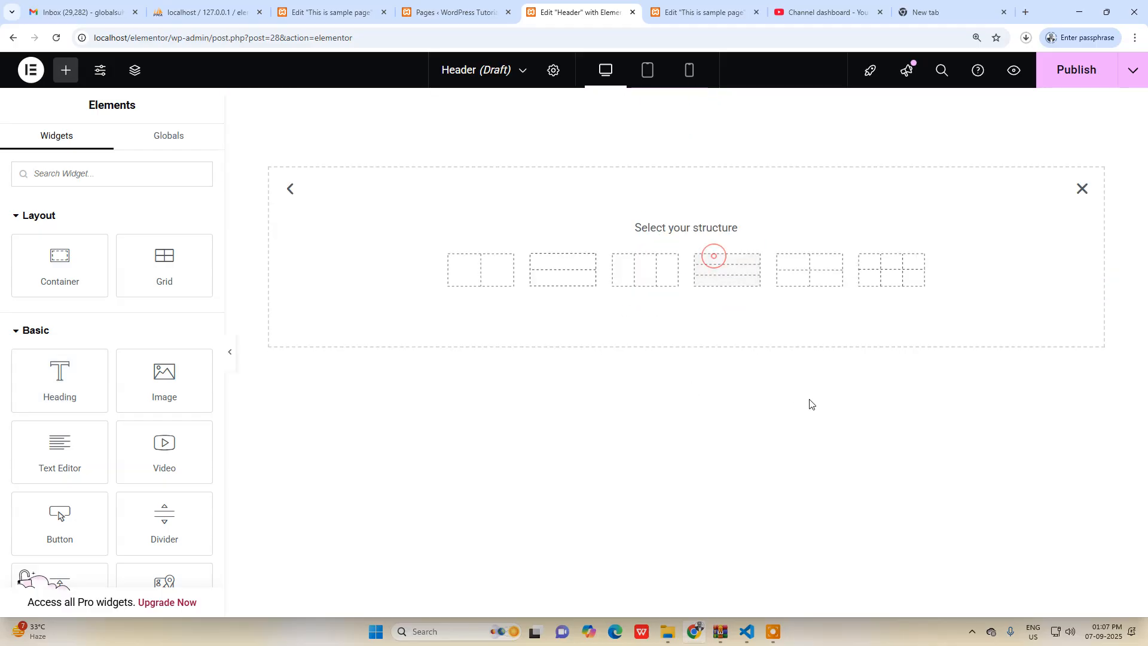
{"action": "left_click", "coordinate": [658, 274]}
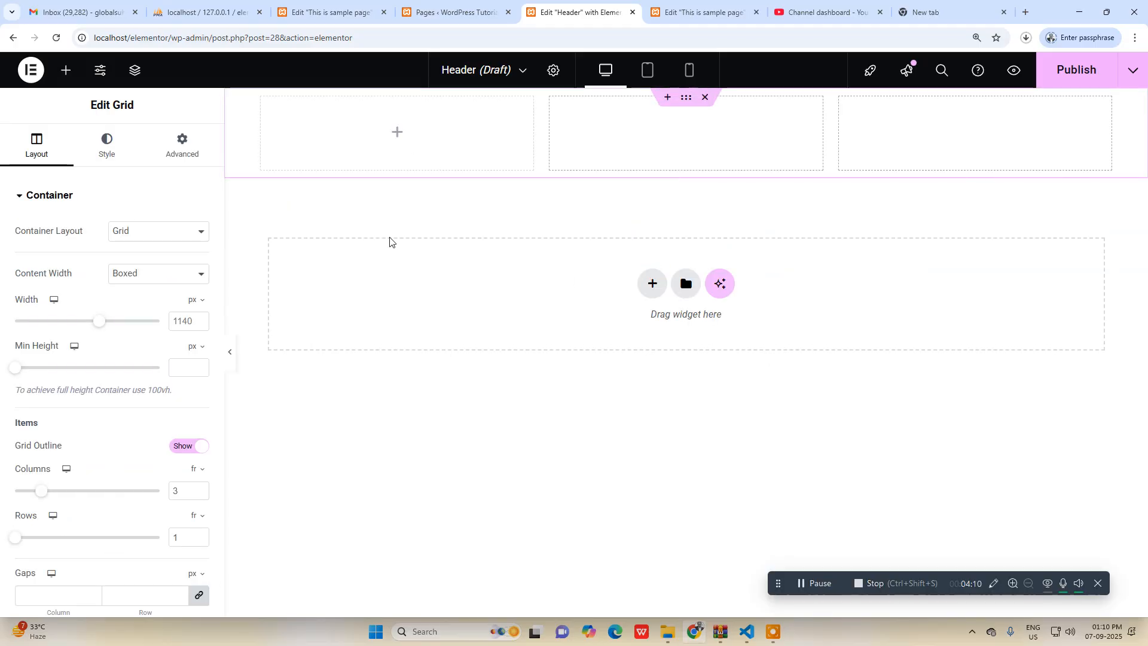
{"action": "left_click", "coordinate": [397, 134]}
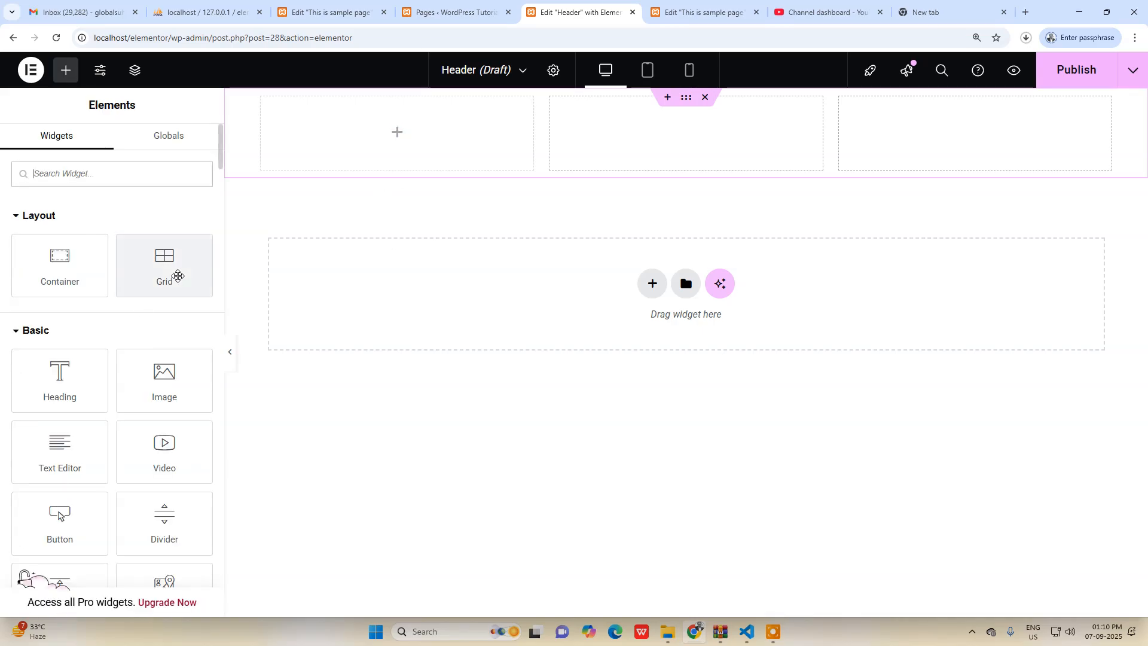
{"action": "left_click_drag", "start_coordinate": [179, 379], "coordinate": [399, 152]}
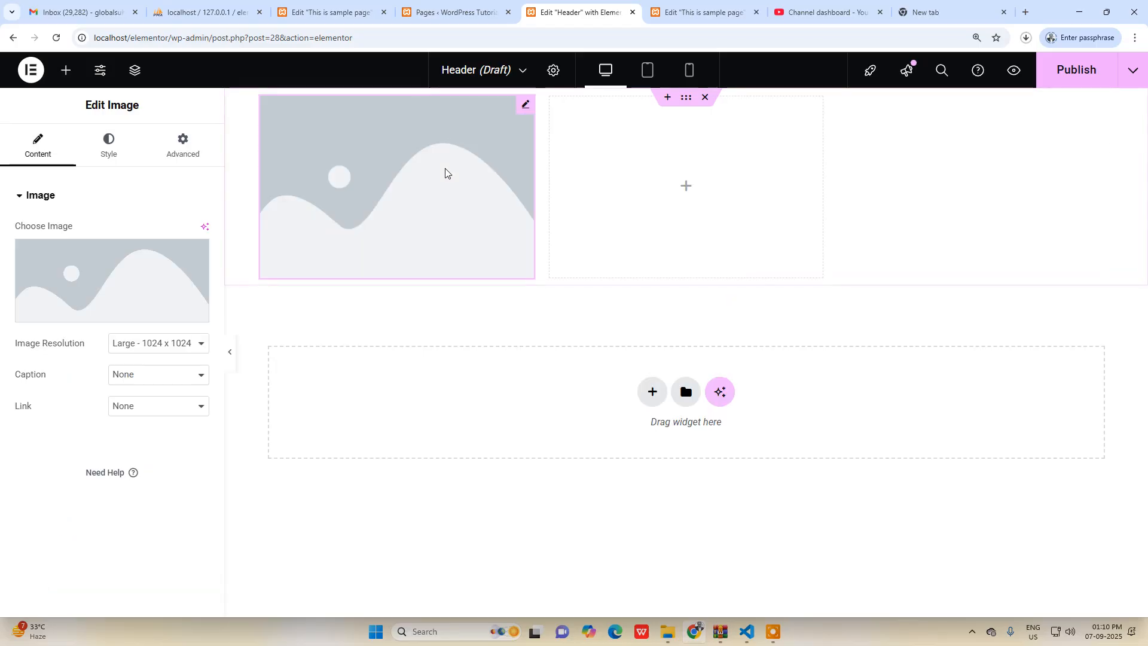
Upload the blue cube logo "images (1).png" from Downloads and use it as the Image widget's picture.
{"action": "left_click", "coordinate": [140, 271]}
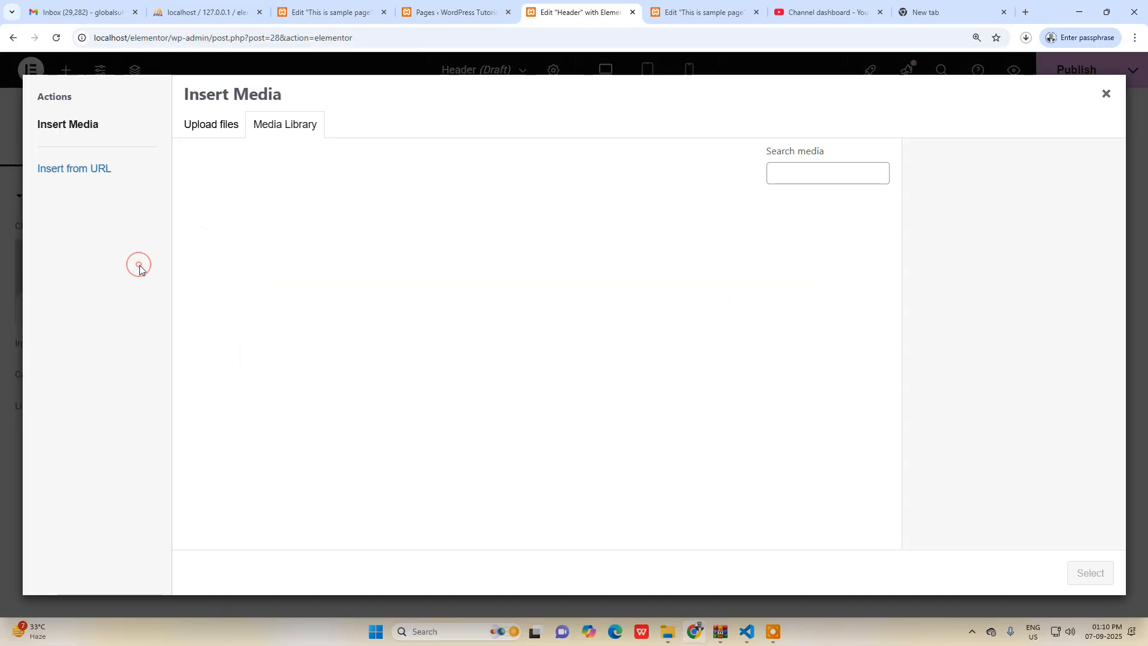
{"action": "left_click", "coordinate": [223, 127]}
{"action": "left_click", "coordinate": [688, 335]}
{"action": "scroll", "coordinate": [619, 385], "scroll_direction": "down", "scroll_amount": 10}
{"action": "scroll", "coordinate": [618, 384], "scroll_direction": "up", "scroll_amount": 3}
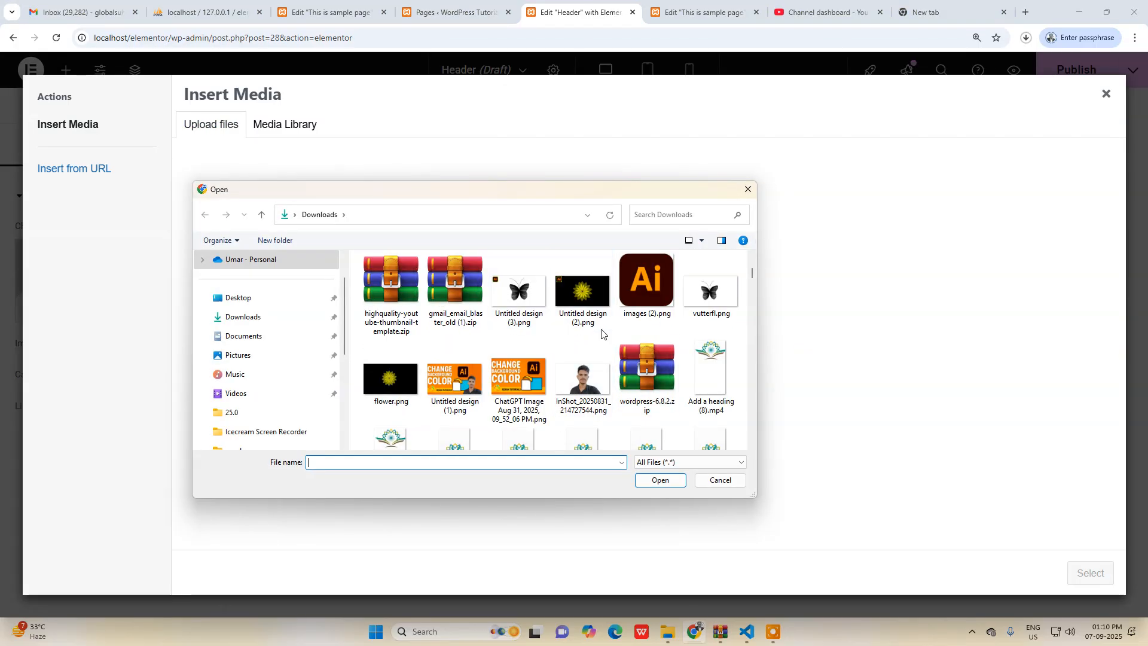
{"action": "scroll", "coordinate": [615, 371], "scroll_direction": "up", "scroll_amount": 3}
{"action": "scroll", "coordinate": [611, 371], "scroll_direction": "down", "scroll_amount": 8}
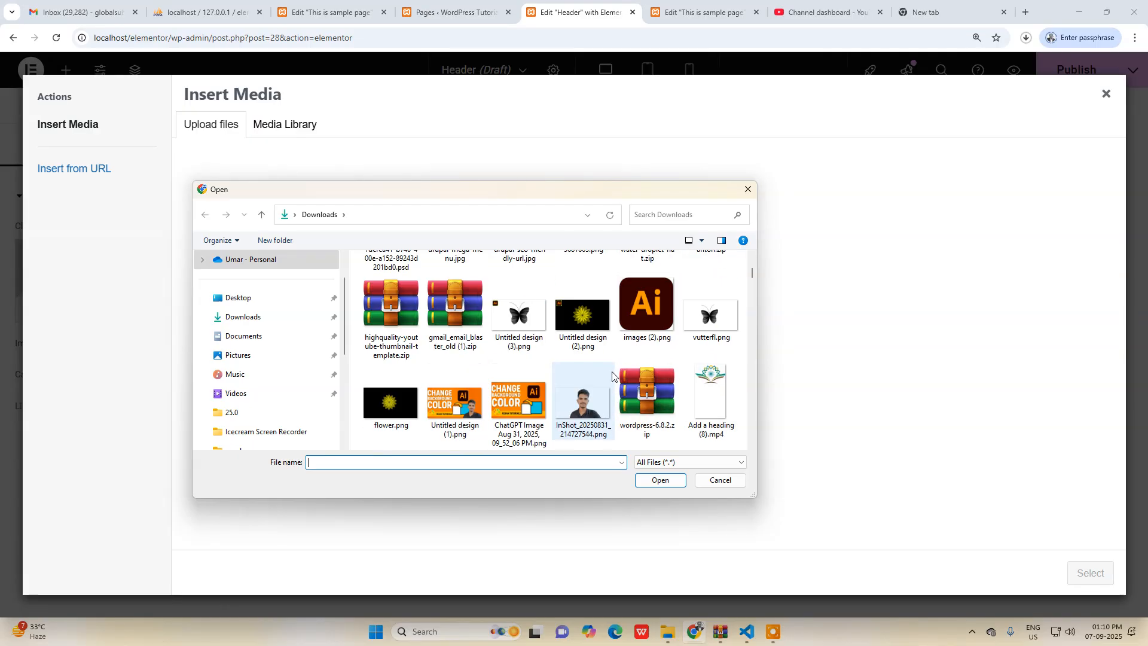
{"action": "scroll", "coordinate": [603, 372], "scroll_direction": "up", "scroll_amount": 3}
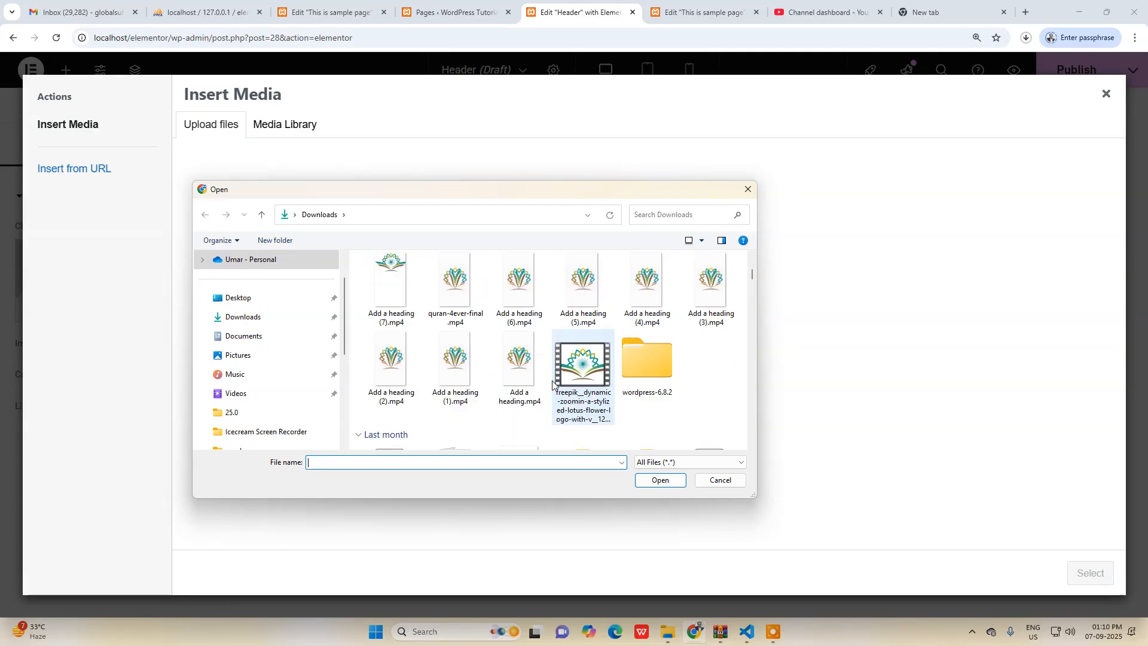
{"action": "scroll", "coordinate": [597, 382], "scroll_direction": "down", "scroll_amount": 8}
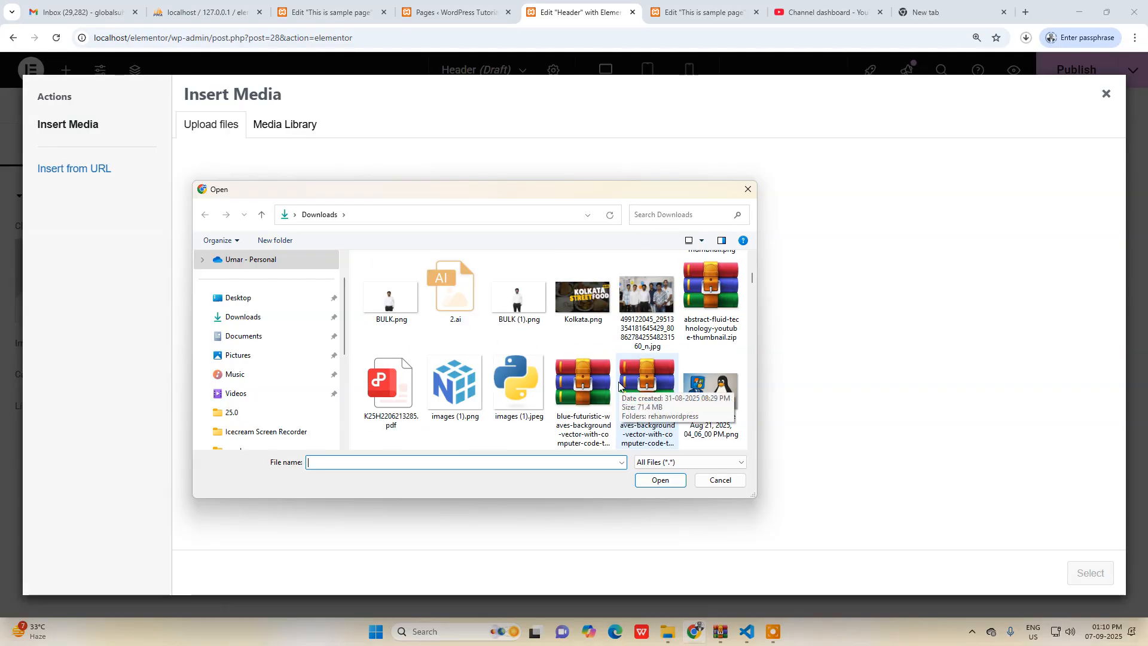
{"action": "left_click", "coordinate": [454, 384]}
{"action": "left_click", "coordinate": [661, 482]}
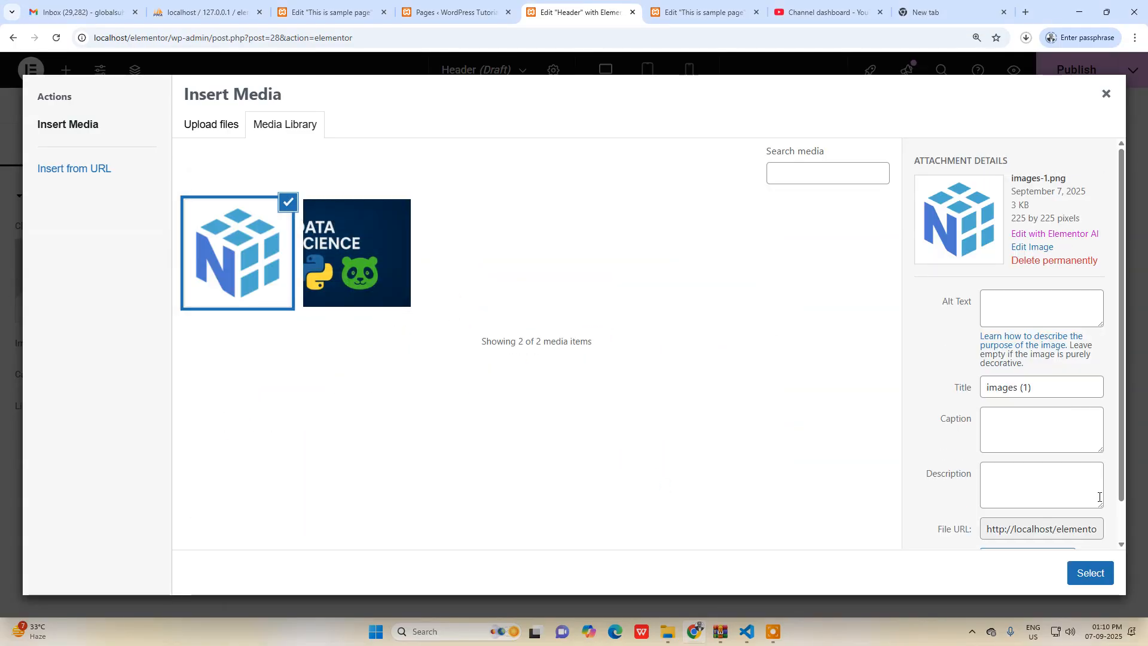
{"action": "left_click", "coordinate": [1091, 575]}
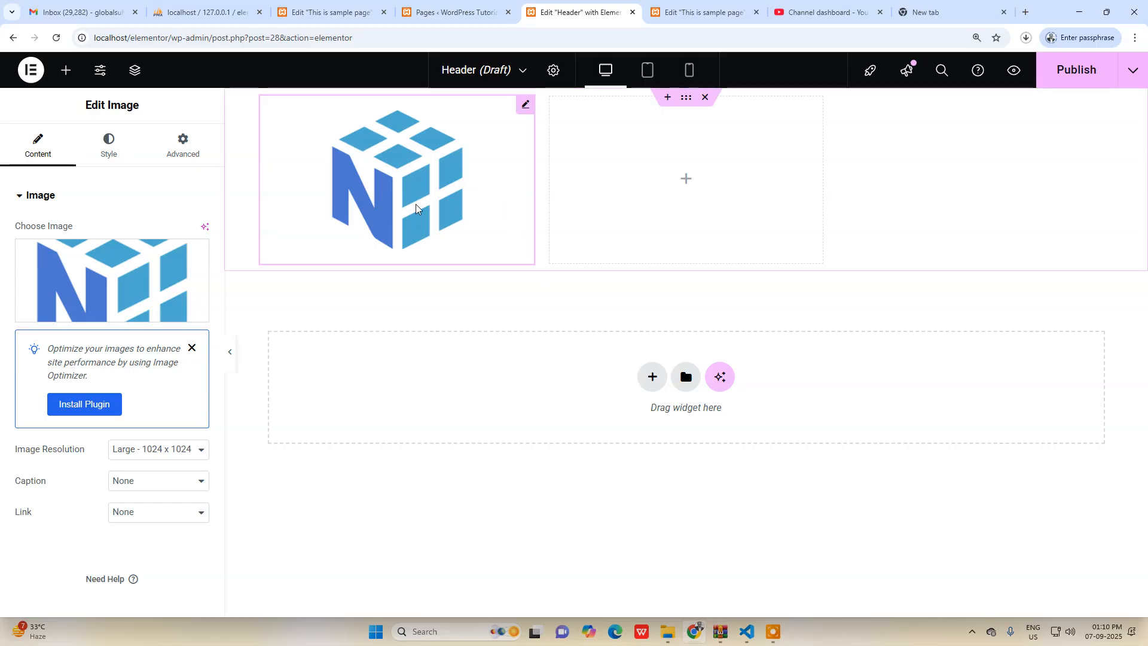
{"action": "left_click", "coordinate": [138, 268]}
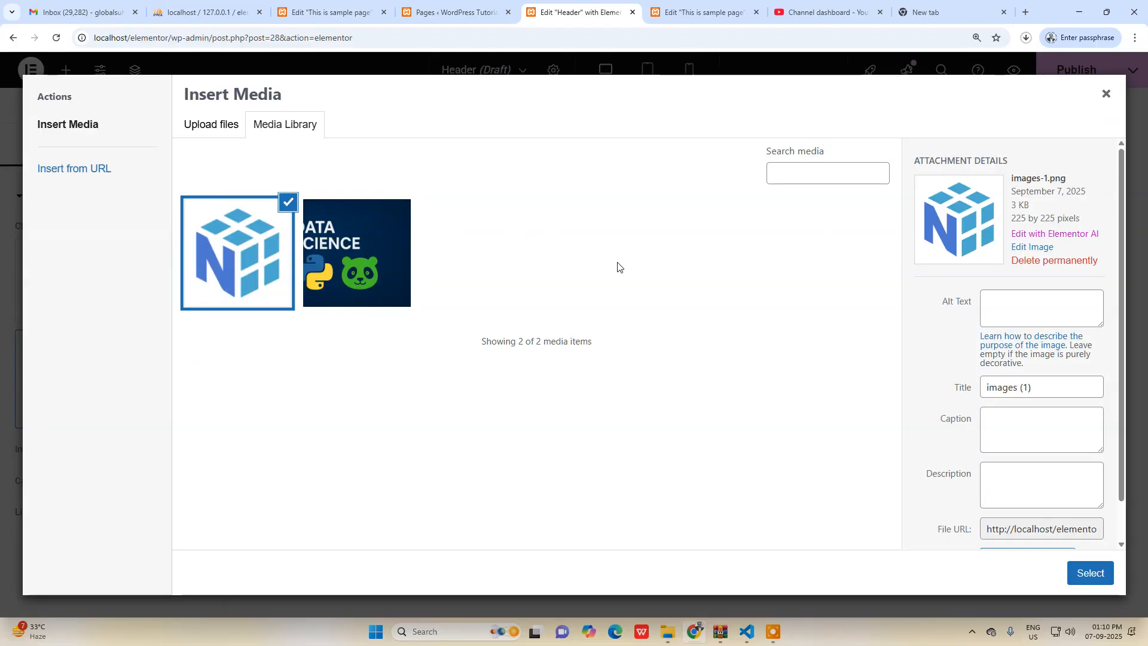
{"action": "left_click", "coordinate": [1085, 573]}
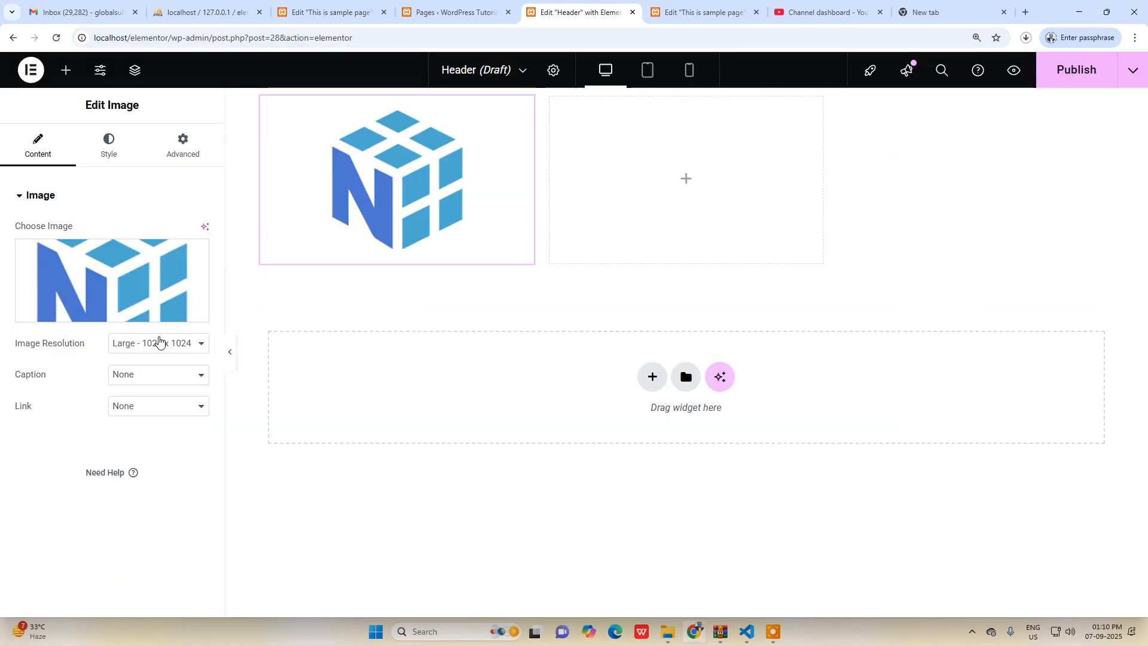
Set the logo's image resolution to Thumbnail - 150 x 150.
{"action": "left_click", "coordinate": [159, 346]}
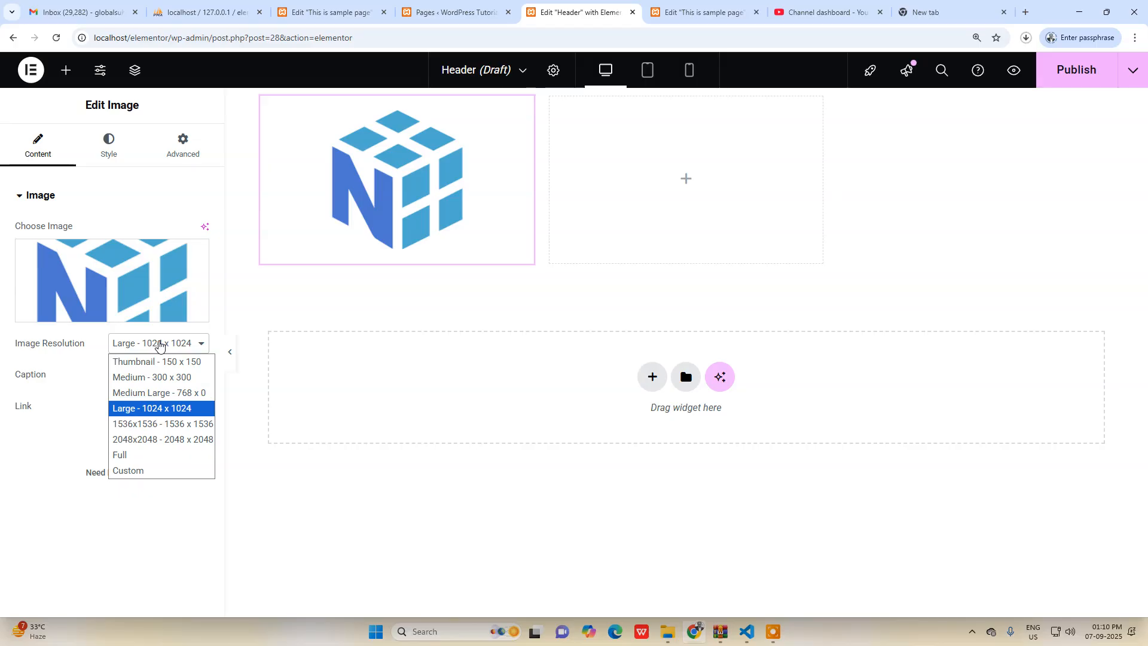
{"action": "left_click", "coordinate": [179, 378]}
{"action": "left_click", "coordinate": [169, 354]}
{"action": "left_click", "coordinate": [150, 361]}
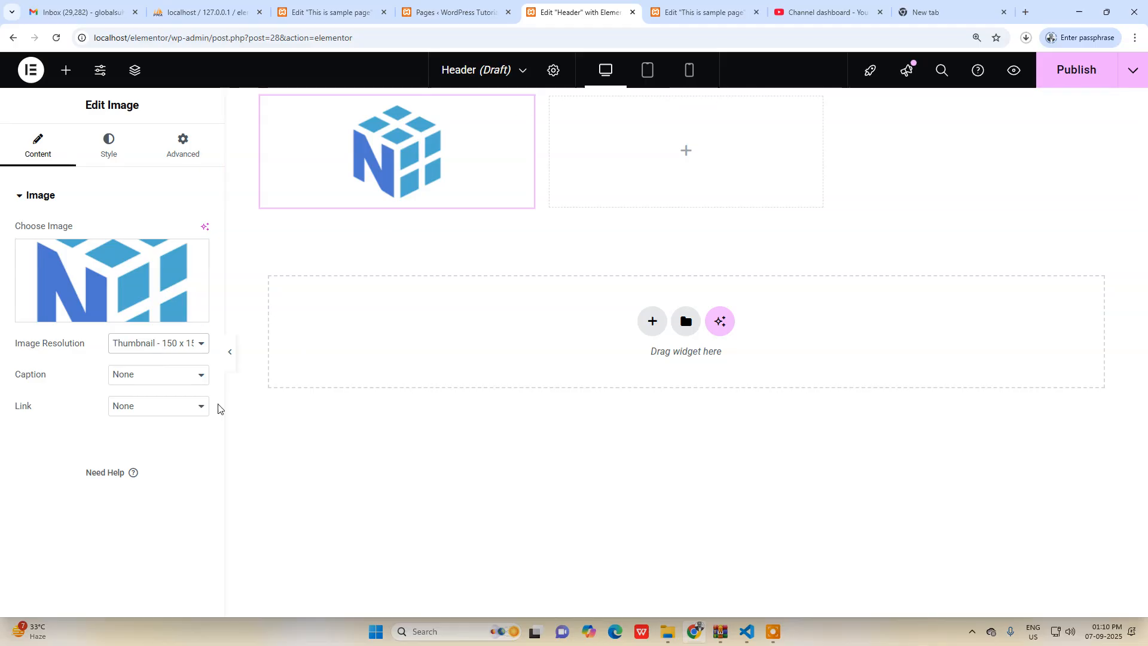
{"action": "left_click", "coordinate": [145, 378]}
{"action": "left_click", "coordinate": [30, 386]}
{"action": "left_click", "coordinate": [154, 409]}
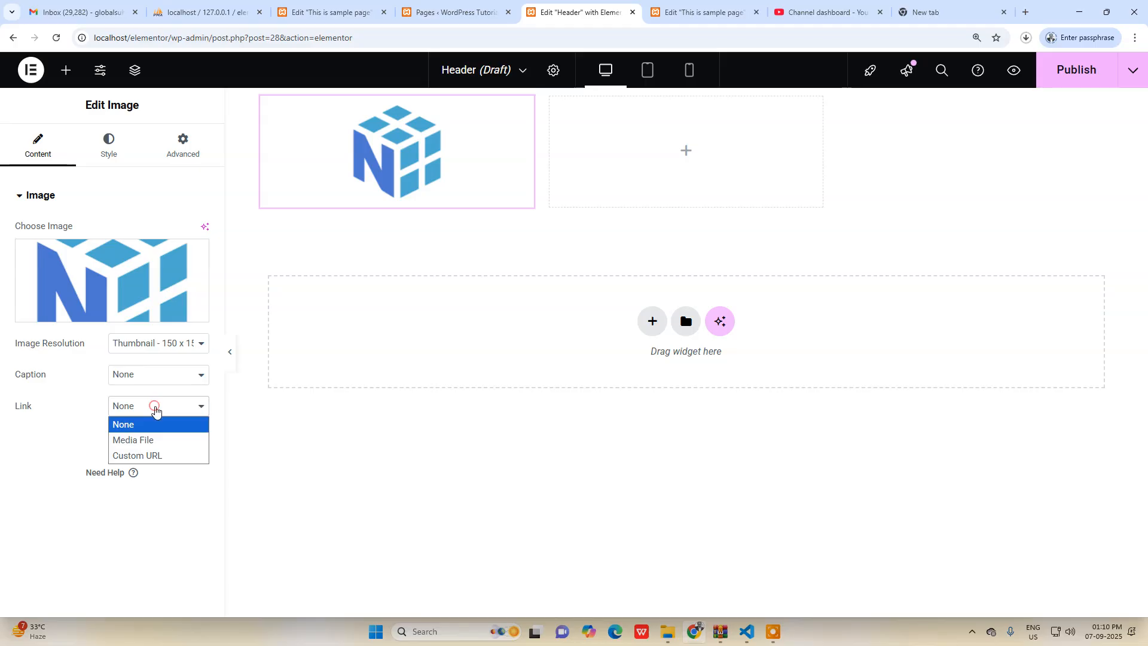
{"action": "left_click", "coordinate": [137, 456]}
{"action": "left_click", "coordinate": [101, 442]}
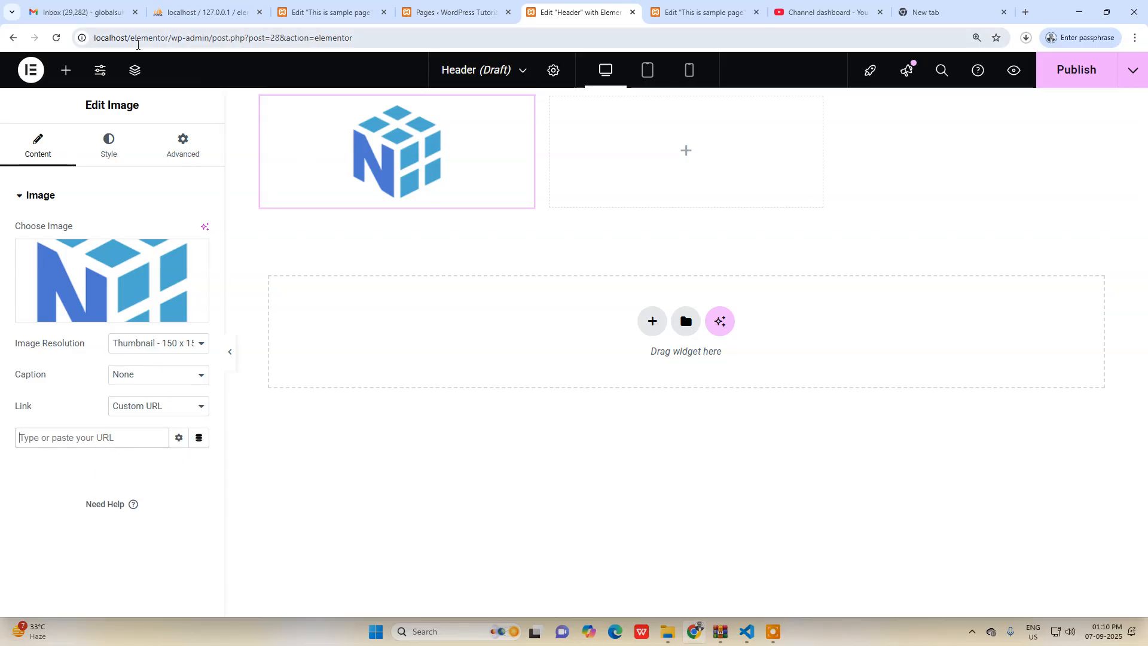
{"action": "left_click_drag", "start_coordinate": [172, 39], "coordinate": [74, 50]}
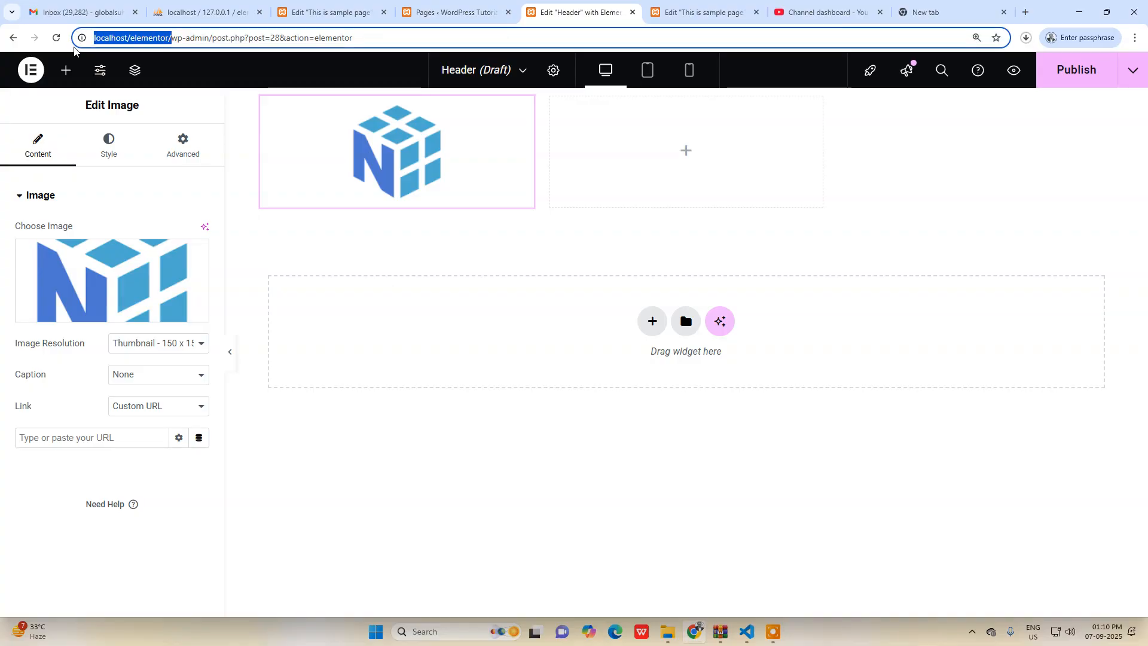
{"action": "key", "text": "ctrl+c"}
{"action": "left_click", "coordinate": [105, 436]}
{"action": "key", "text": "ctrl+v"}
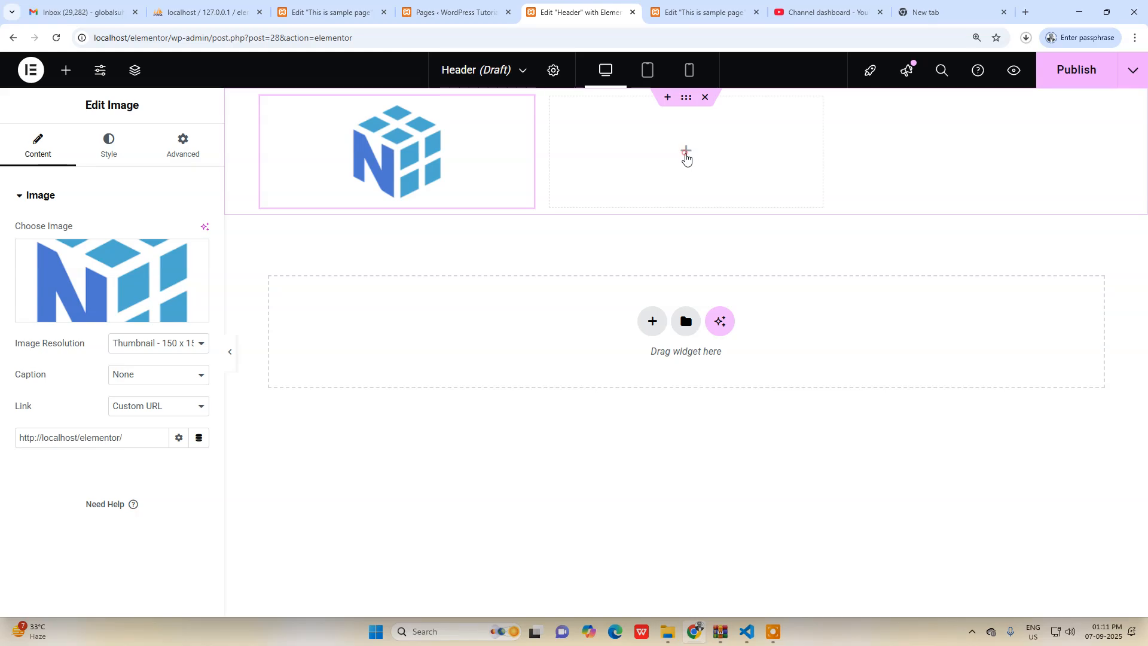
Add a Heading widget to the grid's second cell and set its text to "50% Discount".
{"action": "left_click", "coordinate": [687, 154]}
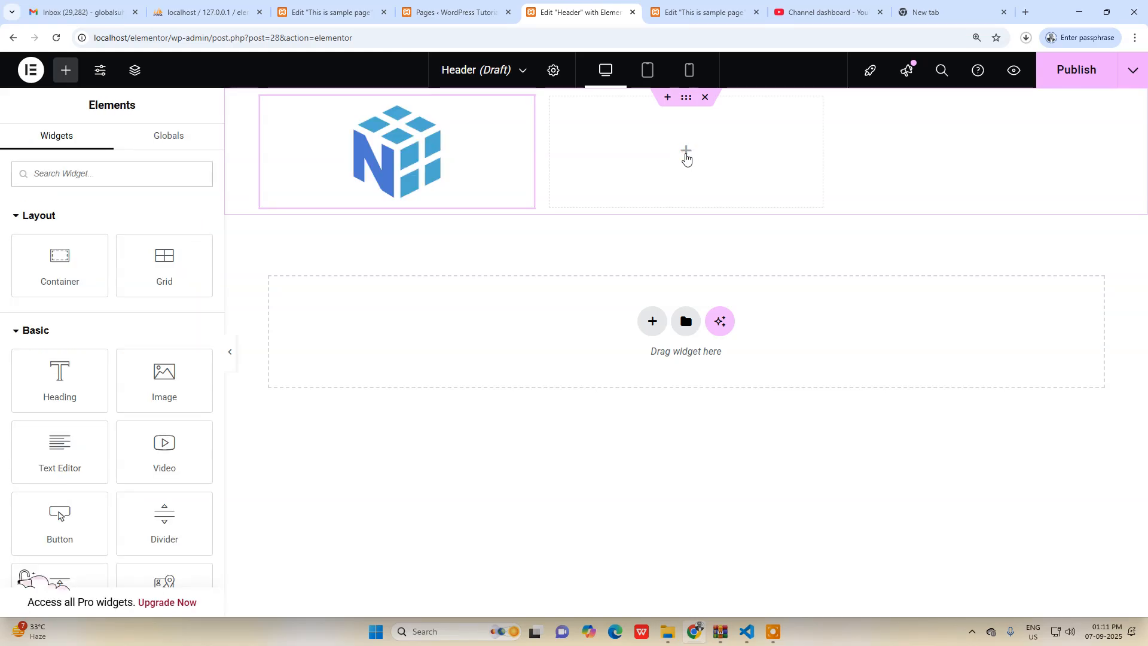
{"action": "left_click_drag", "start_coordinate": [83, 388], "coordinate": [712, 173]}
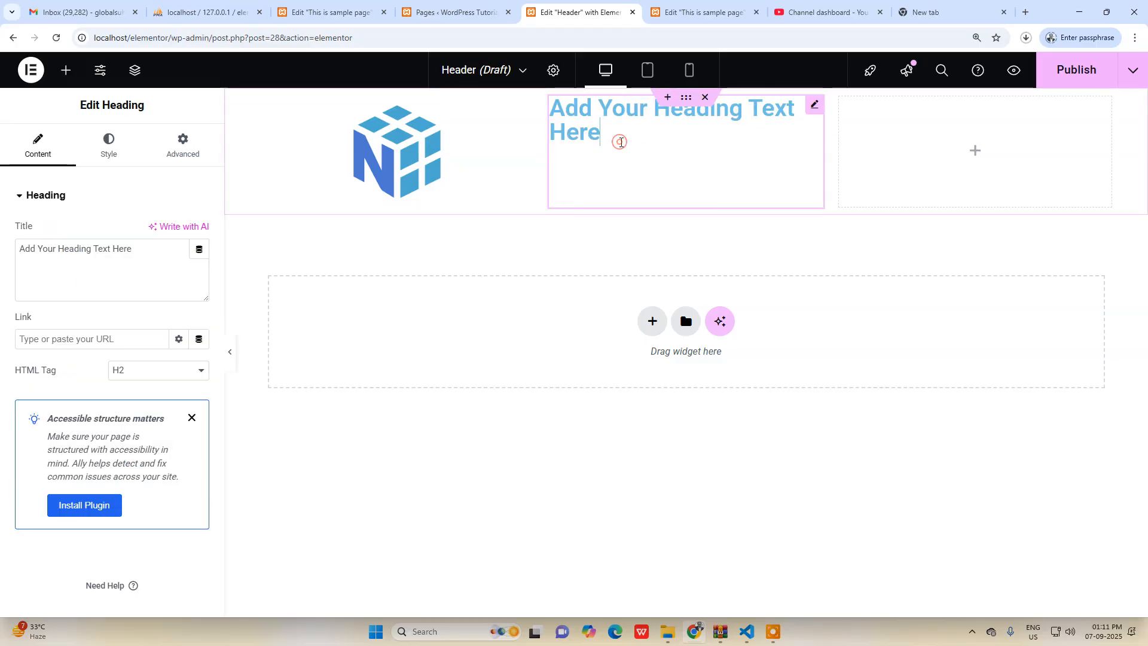
{"action": "key", "text": "ctrl+a"}
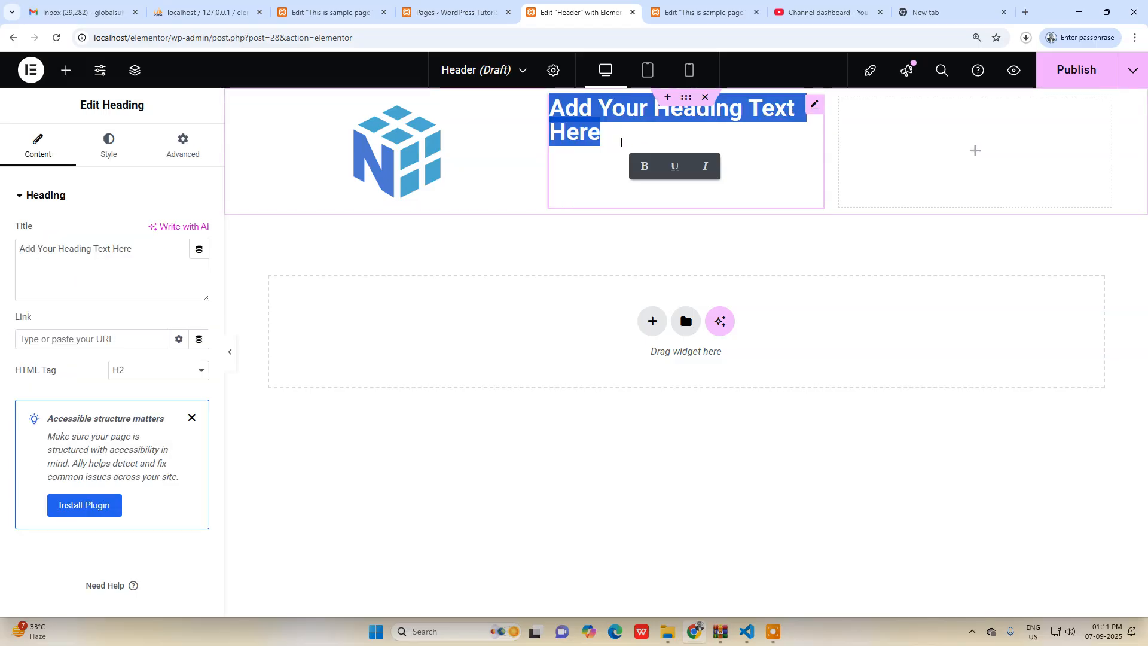
{"action": "type", "text": "50%"}
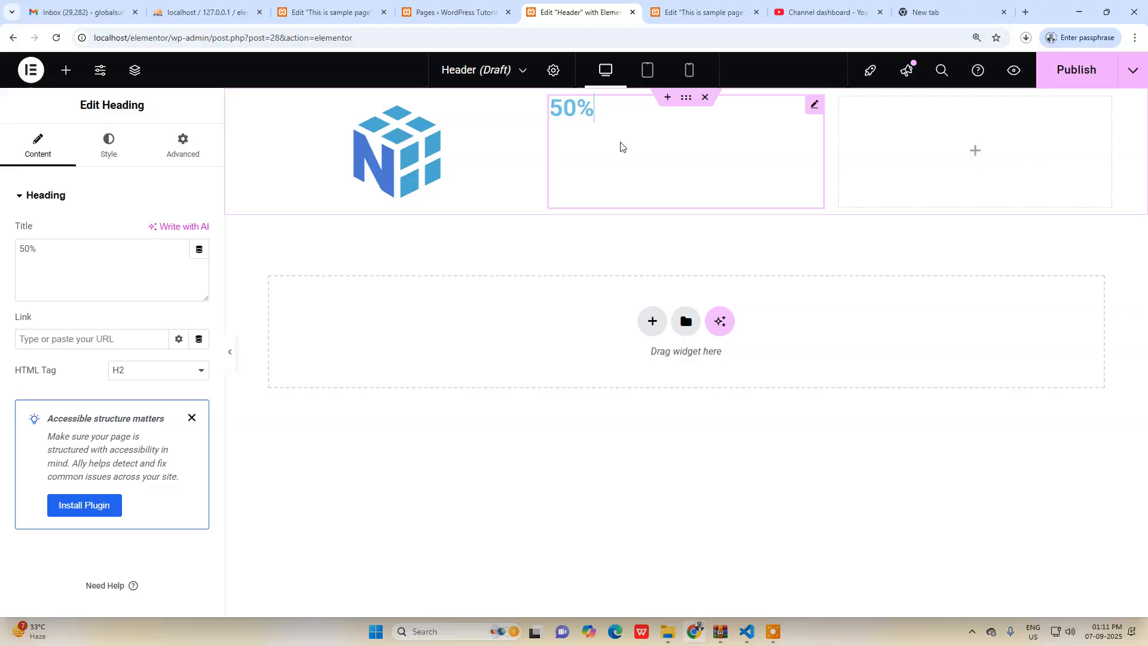
{"action": "type", "text": " Discount"}
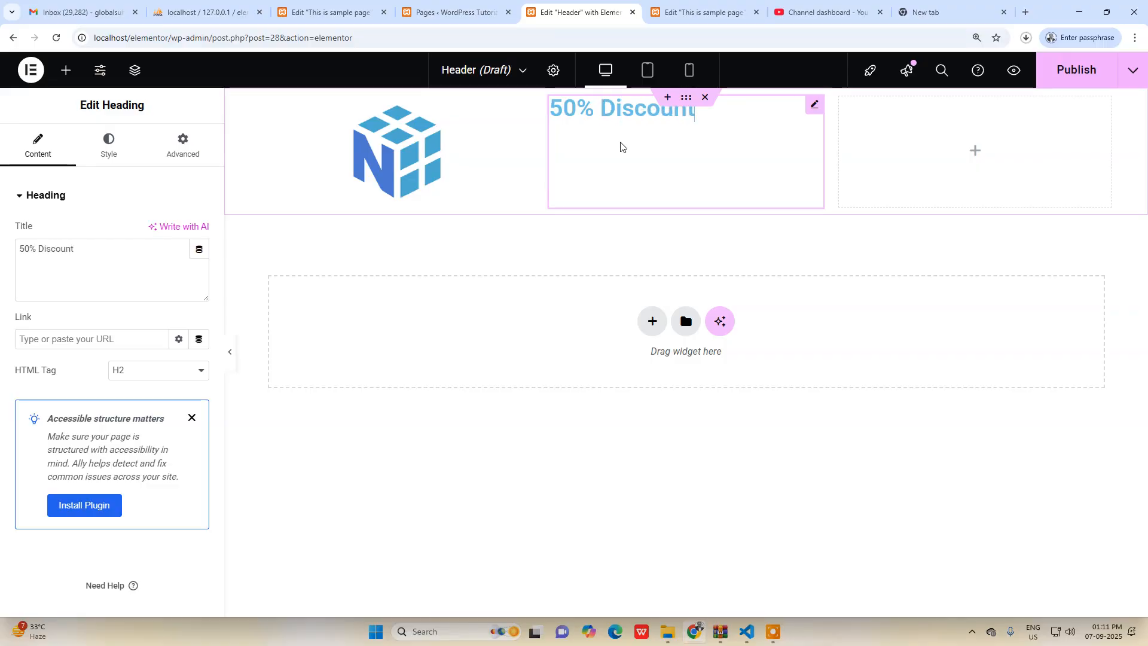
Set the alignment of the "50% Discount" heading to center.
{"action": "key", "text": "ctrl+a"}
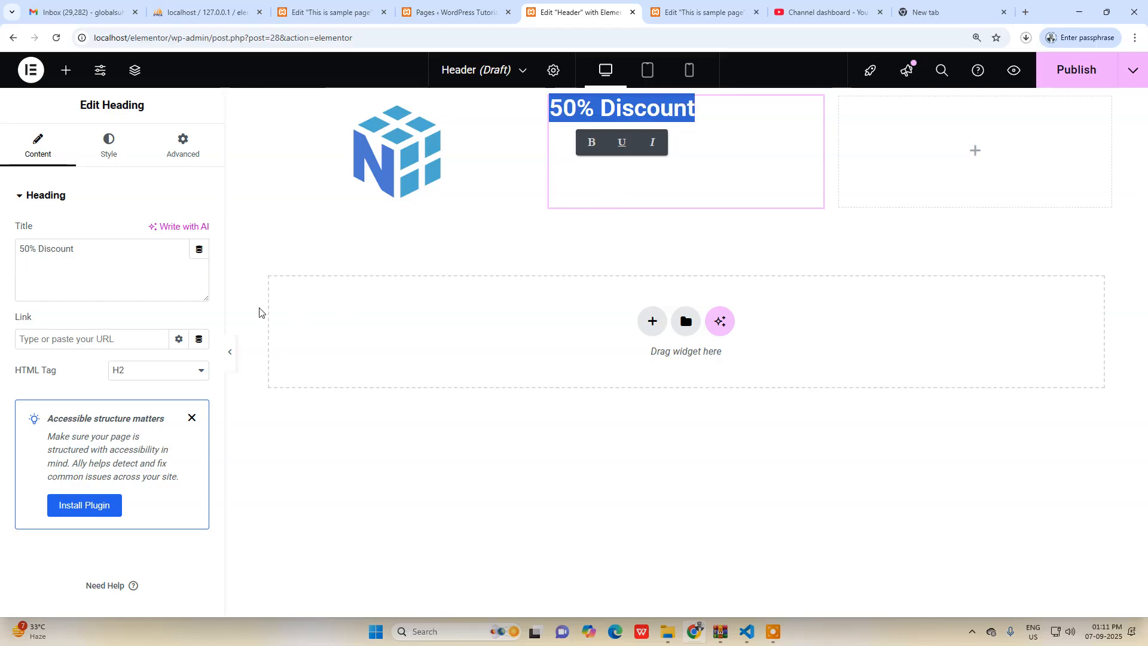
{"action": "left_click", "coordinate": [117, 161]}
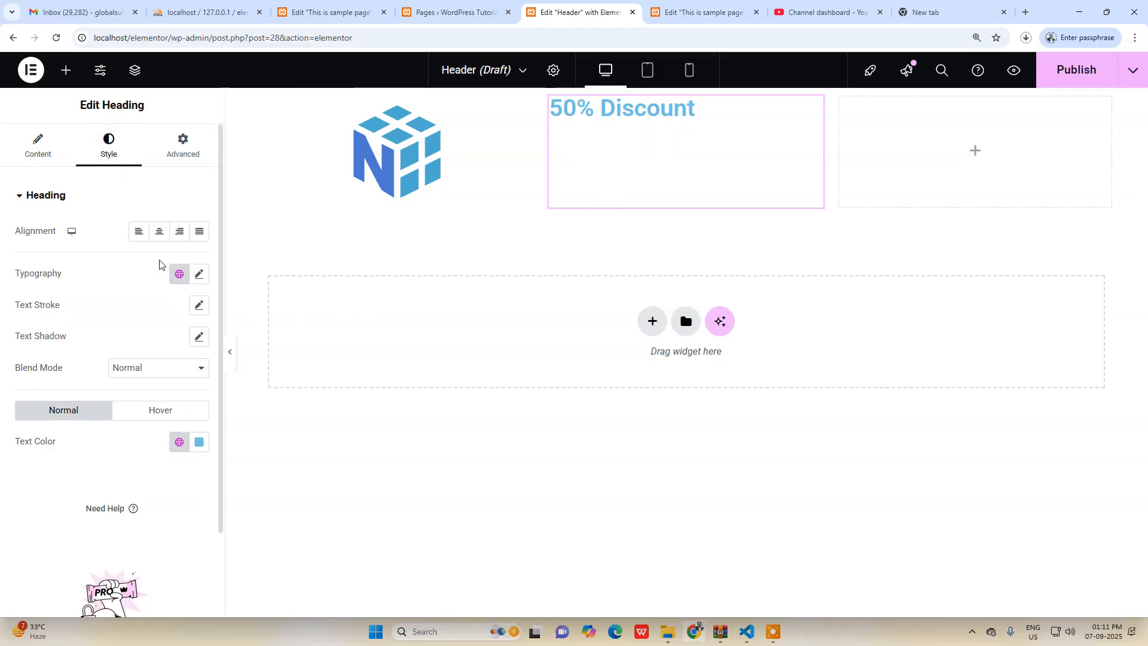
{"action": "left_click", "coordinate": [159, 232]}
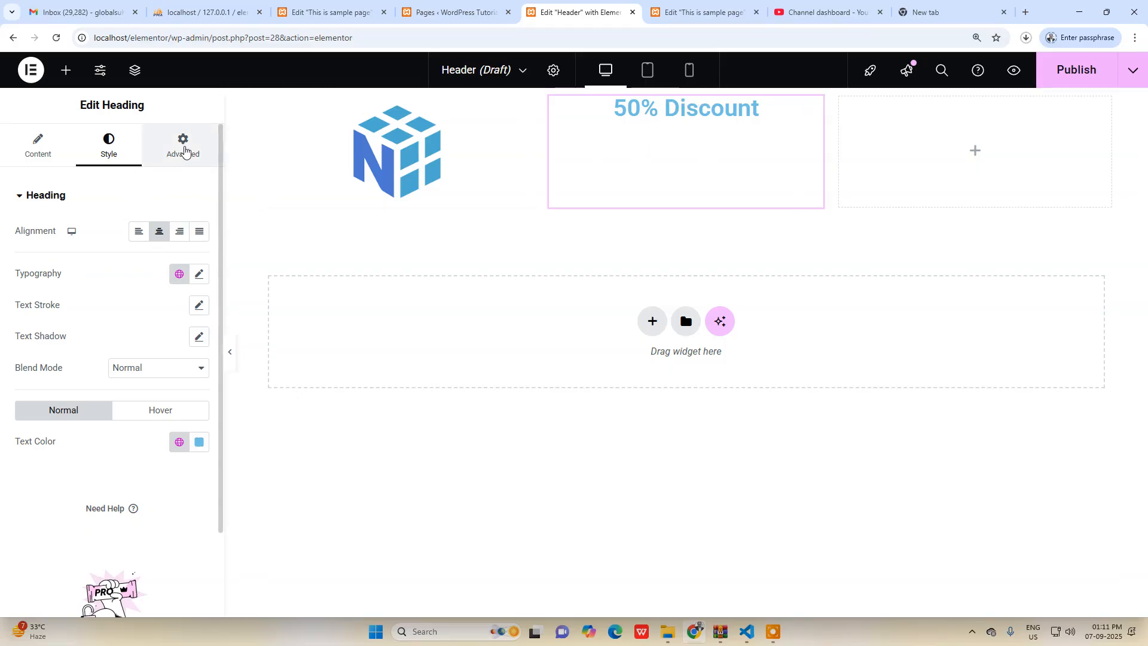
Set the "50% Discount" heading's padding to 58 px at the top and 0 on the other sides, with the values unlinked.
{"action": "left_click", "coordinate": [184, 152]}
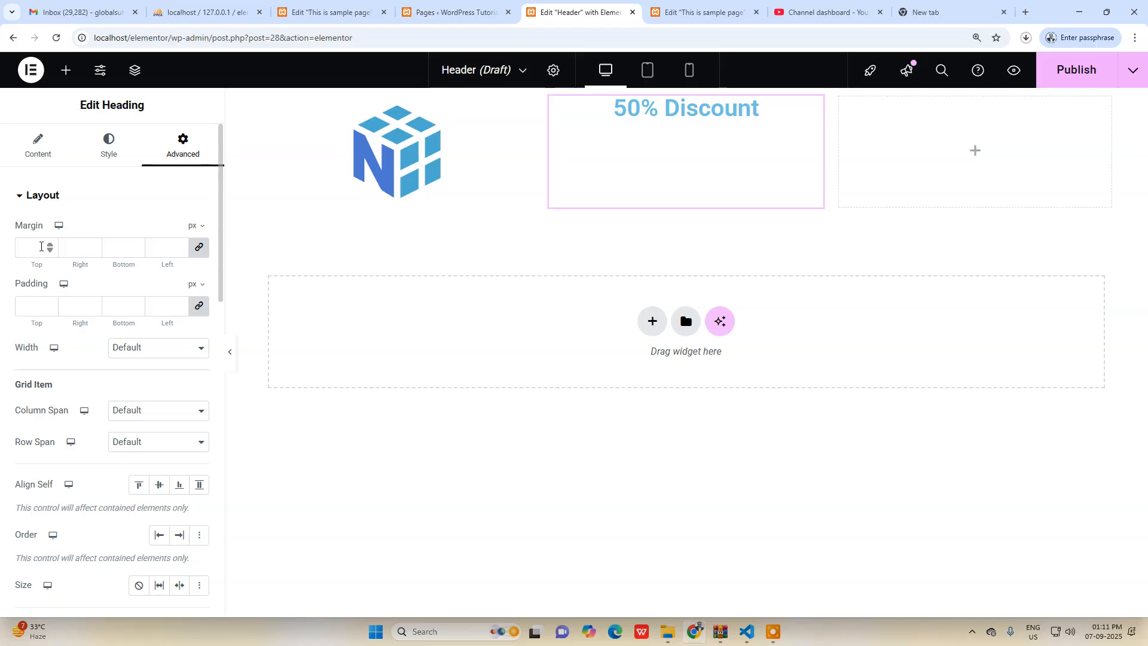
{"action": "left_click", "coordinate": [32, 305]}
{"action": "type", "text": "0"}
{"action": "left_click", "coordinate": [199, 306]}
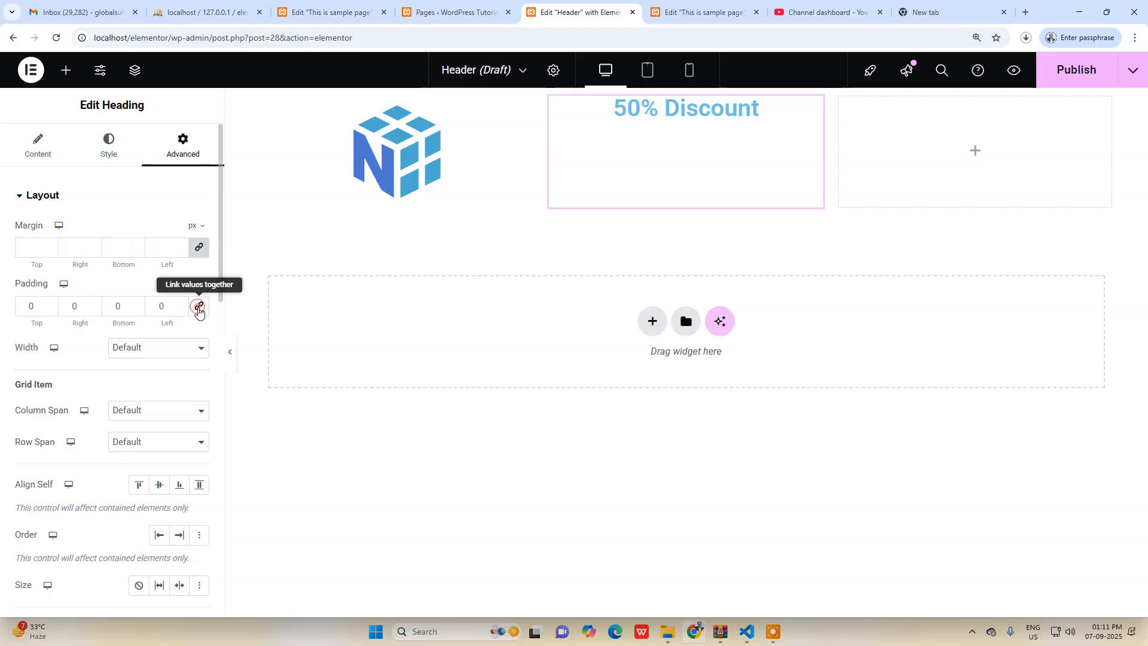
{"action": "left_click_drag", "start_coordinate": [51, 305], "coordinate": [50, 304]}
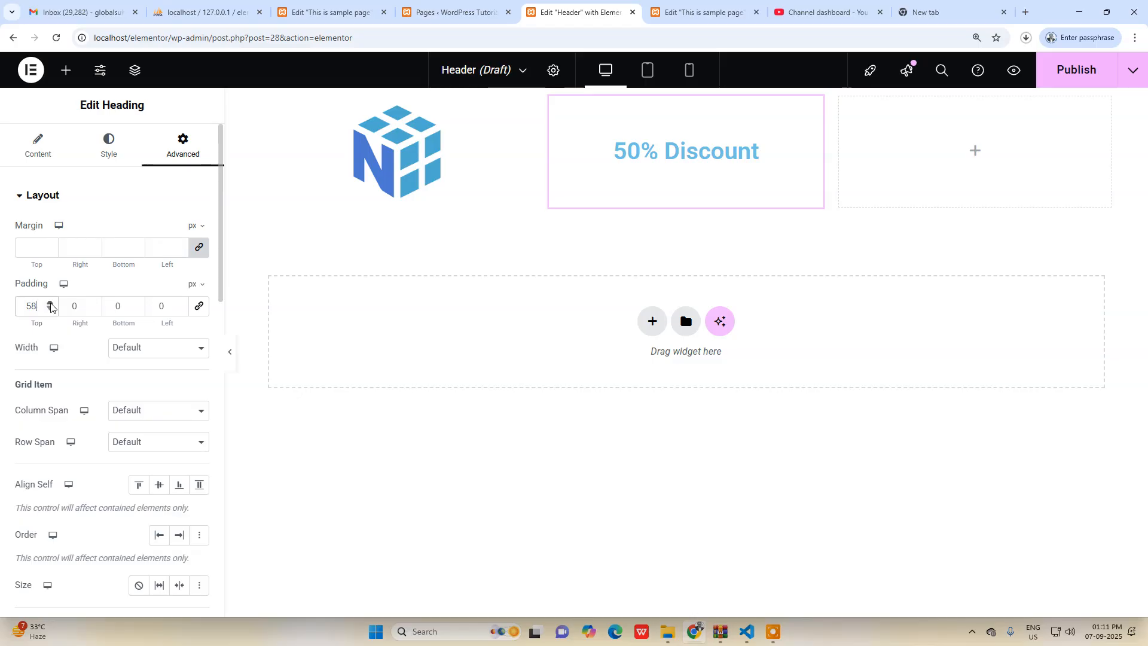
Set the "50% Discount" heading's width to Full Width (100%).
{"action": "left_click", "coordinate": [157, 348]}
{"action": "left_click", "coordinate": [158, 357]}
{"action": "left_click", "coordinate": [158, 357]}
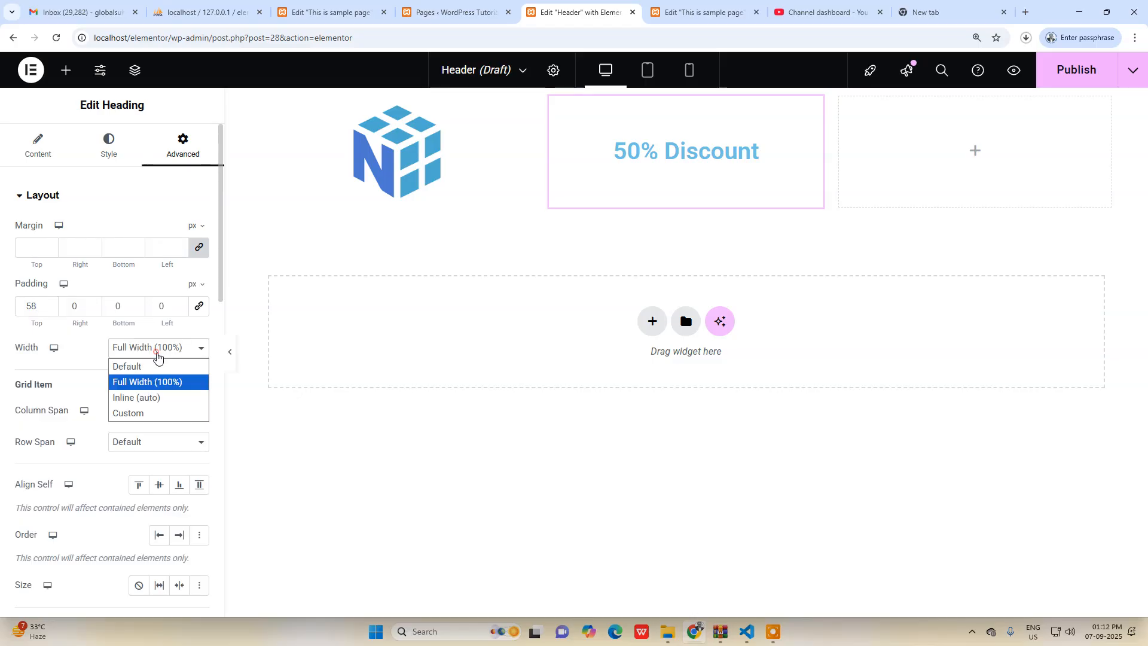
{"action": "left_click", "coordinate": [153, 385]}
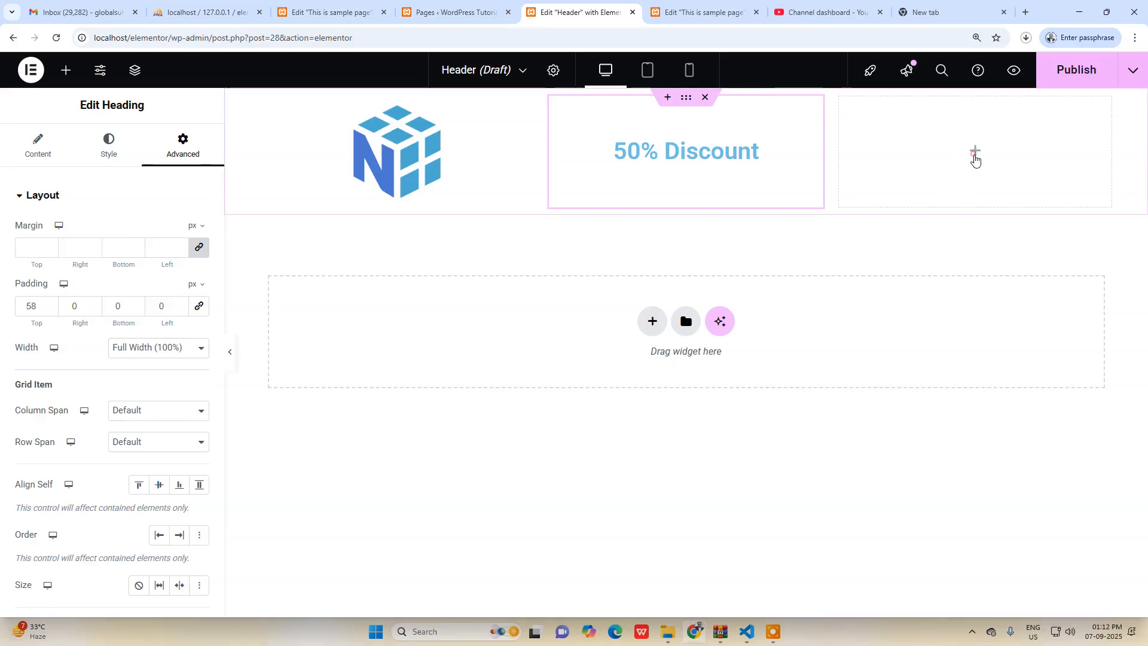
Find the Social Icons widget and add it to the grid's third cell.
{"action": "left_click", "coordinate": [974, 156]}
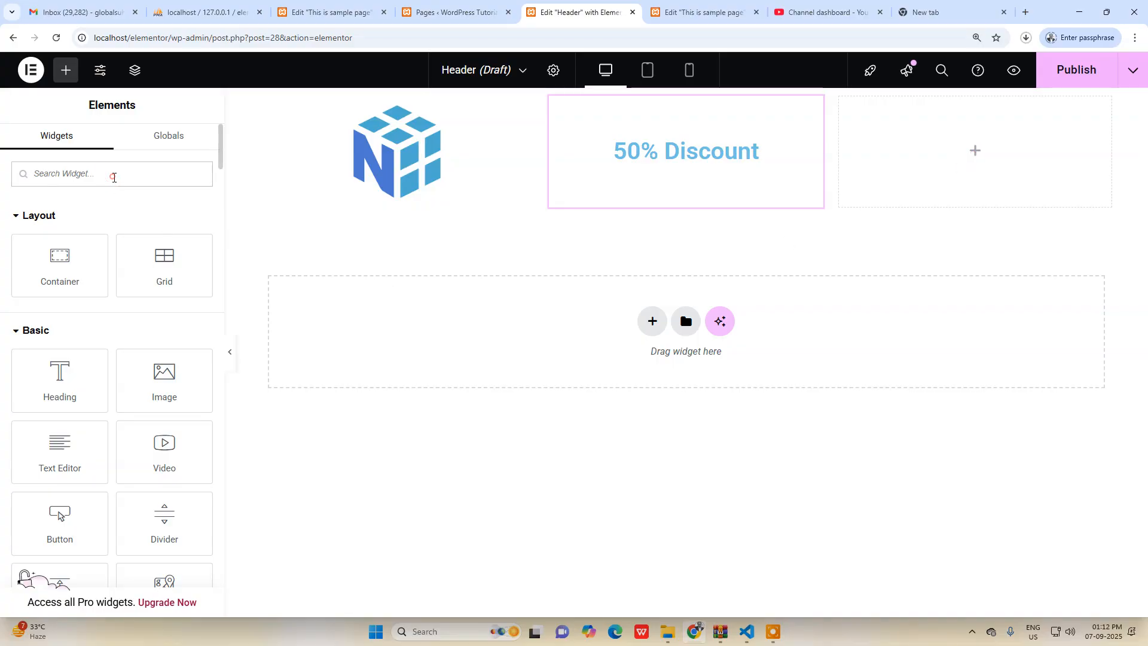
{"action": "type", "text": "so"}
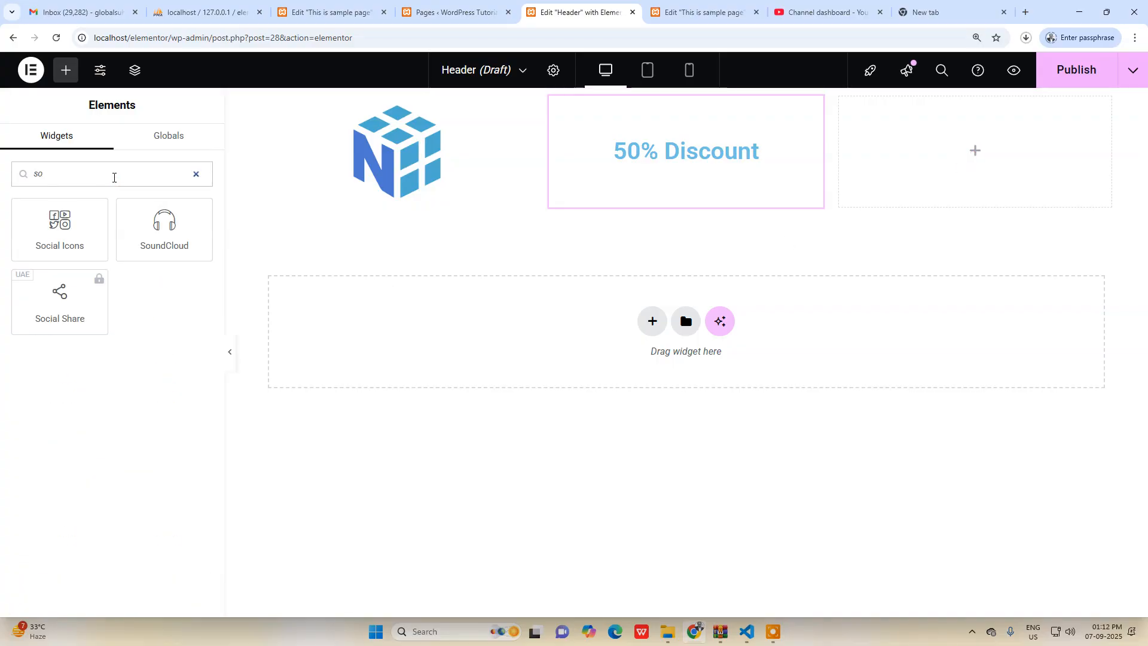
{"action": "left_click_drag", "start_coordinate": [56, 239], "coordinate": [1005, 161]}
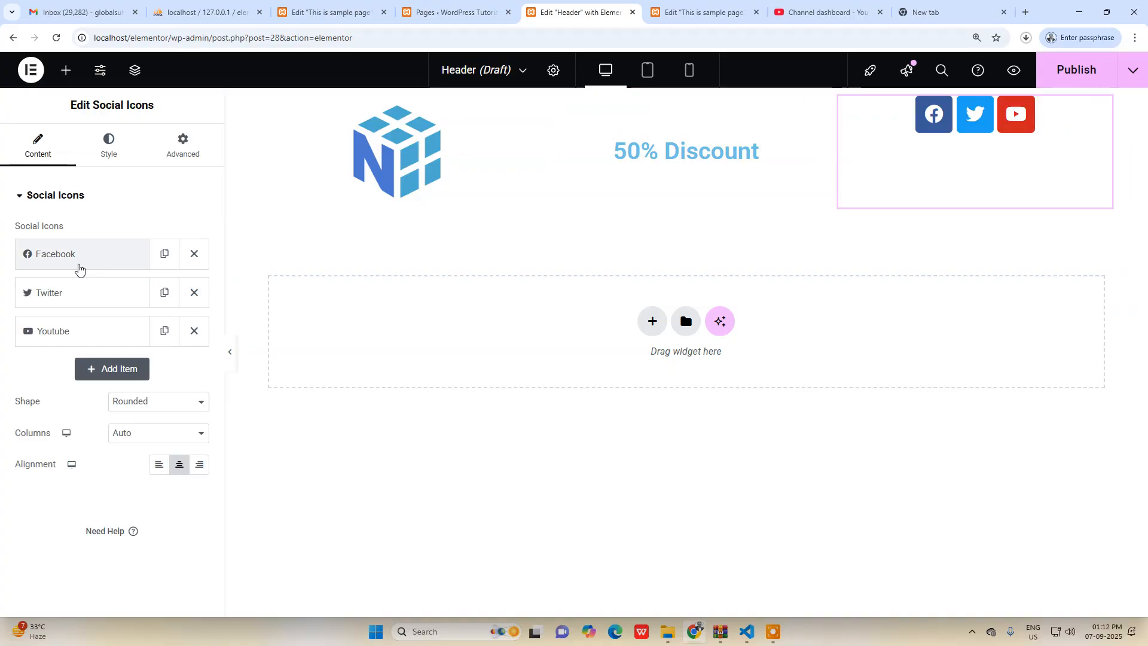
Try the Square and Rounded shapes on the social icons and settle on Circle.
{"action": "left_click", "coordinate": [153, 406]}
{"action": "left_click", "coordinate": [145, 421]}
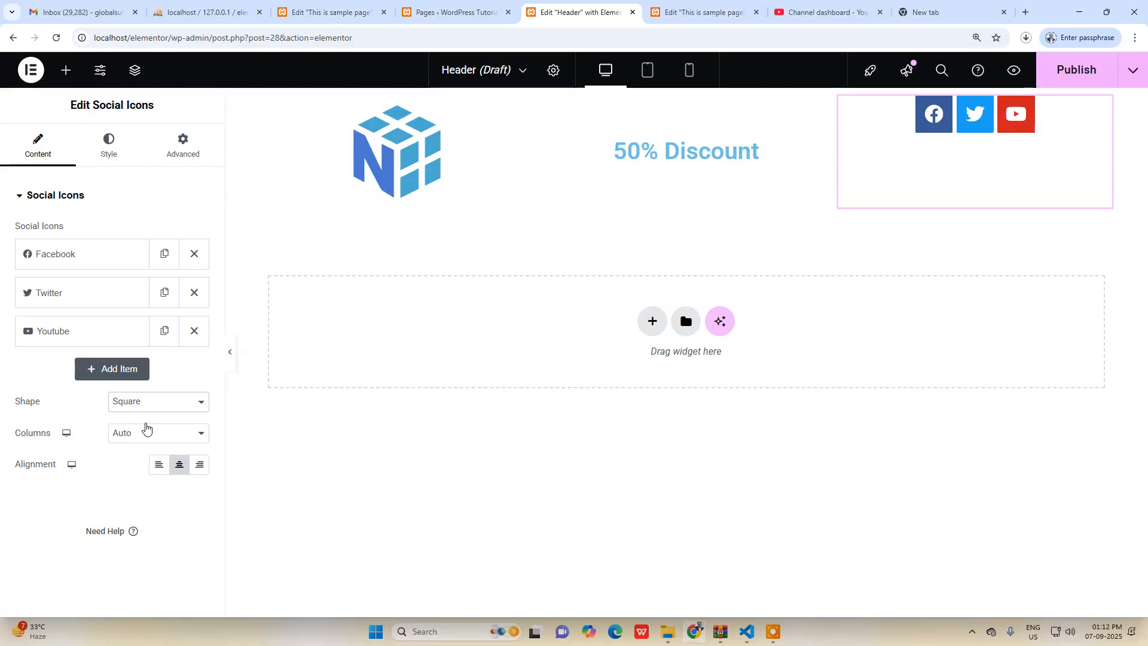
{"action": "left_click", "coordinate": [142, 404]}
{"action": "left_click", "coordinate": [141, 436]}
{"action": "left_click", "coordinate": [142, 410]}
{"action": "left_click", "coordinate": [132, 452]}
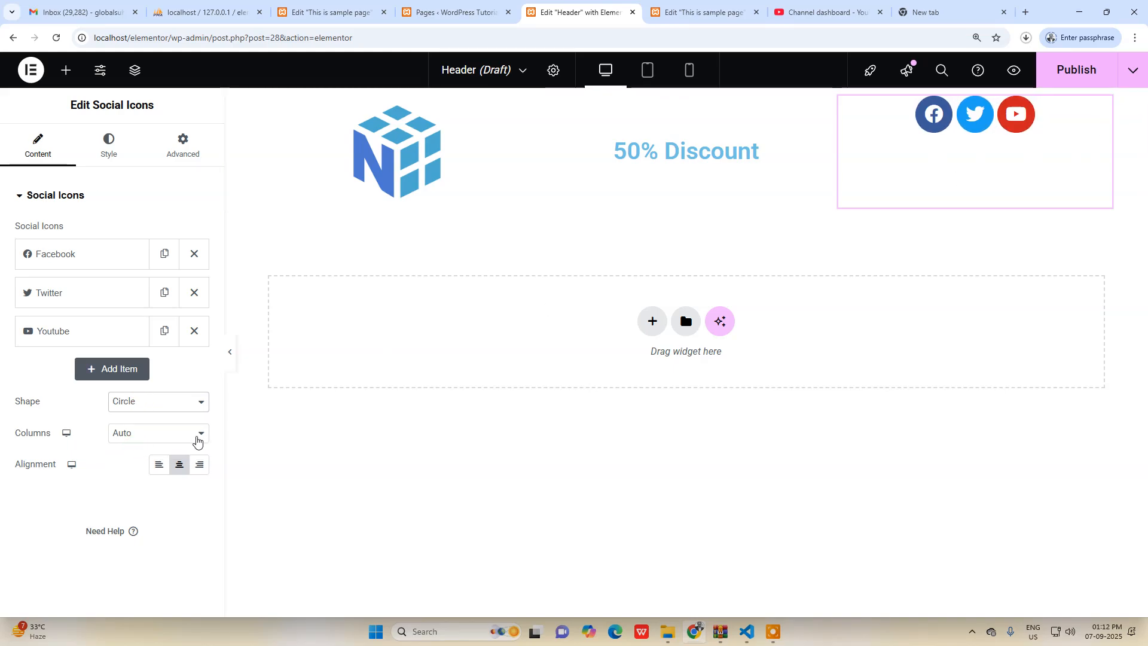
Try different column counts for the social icons and settle on 3 columns.
{"action": "left_click", "coordinate": [152, 439]}
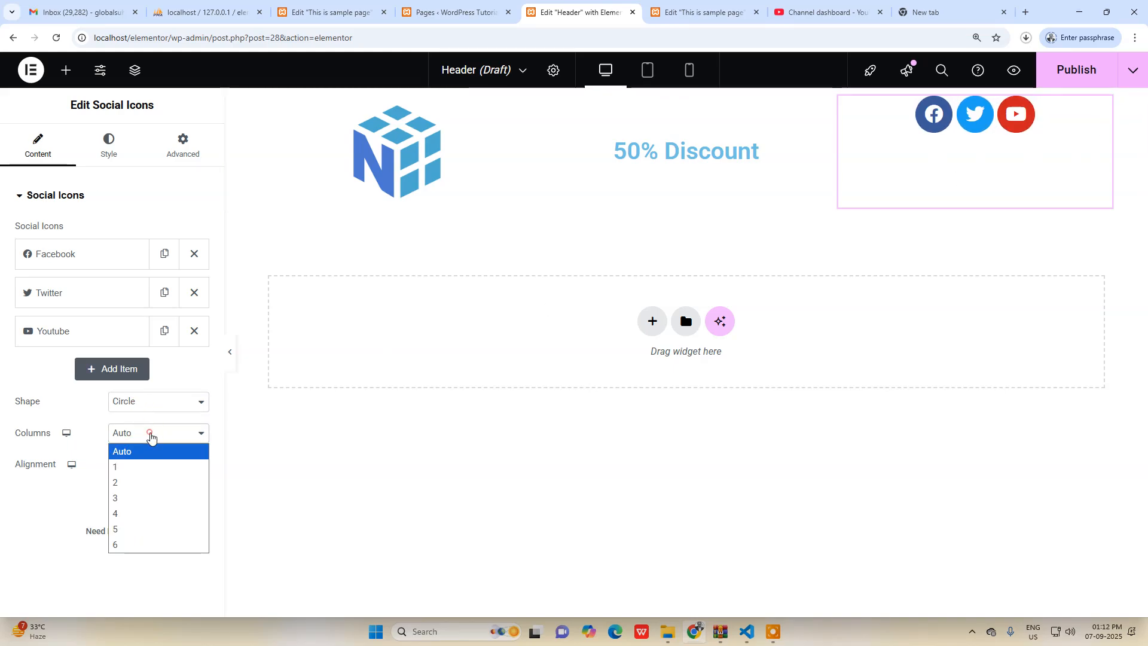
{"action": "left_click", "coordinate": [132, 500]}
{"action": "left_click", "coordinate": [133, 432]}
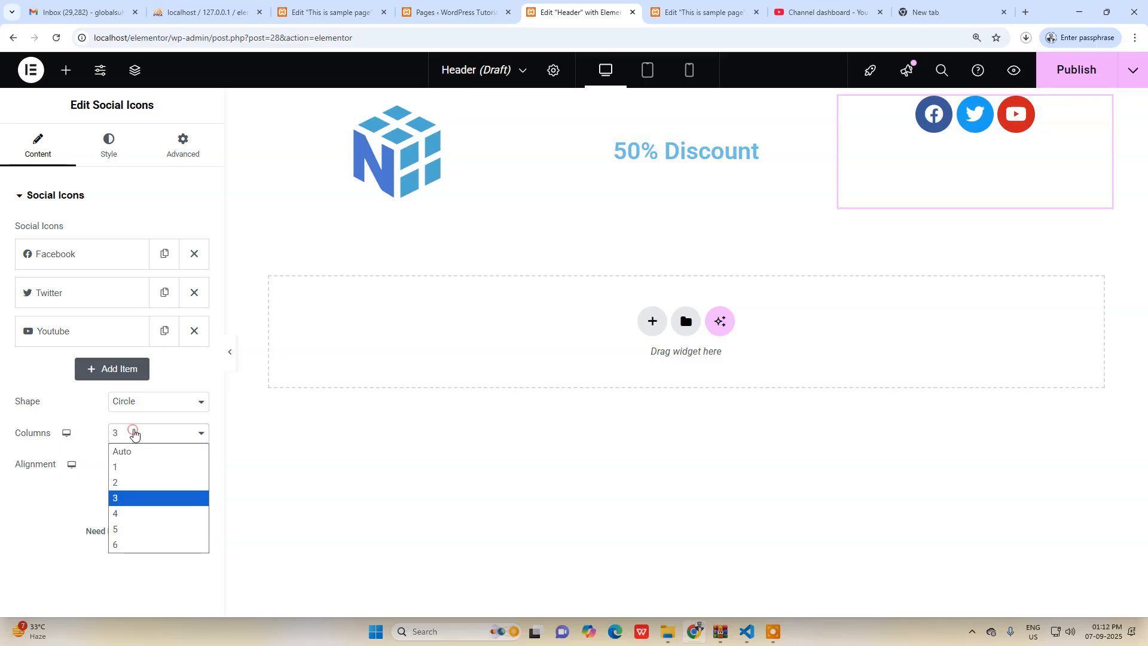
{"action": "left_click", "coordinate": [126, 467]}
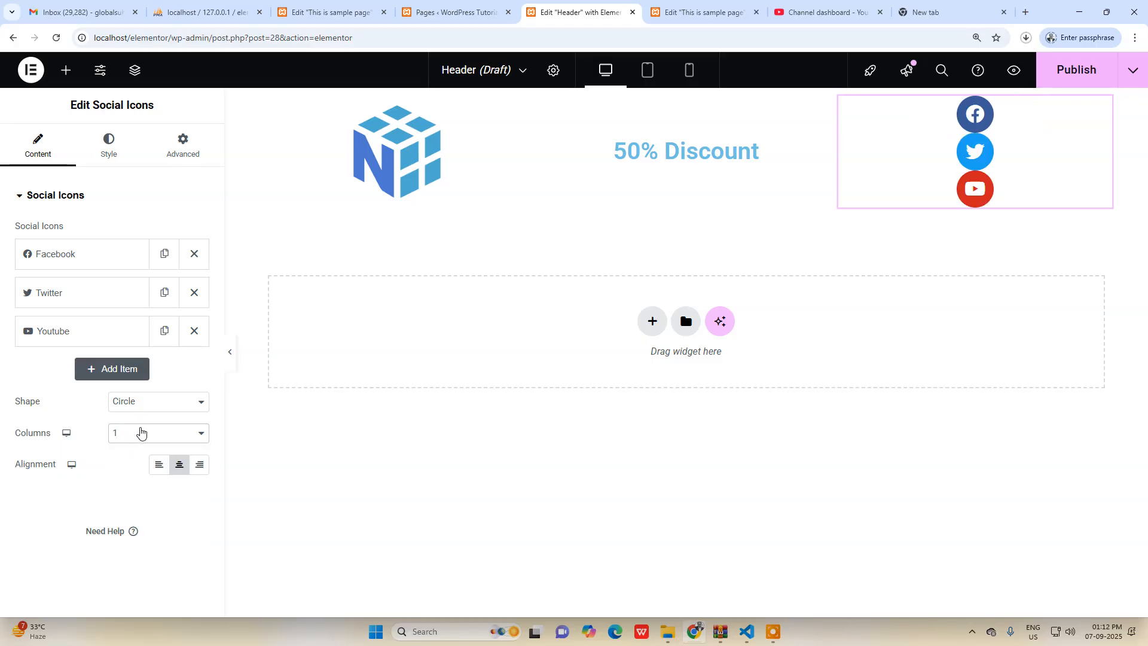
{"action": "left_click", "coordinate": [141, 432]}
{"action": "left_click", "coordinate": [126, 496]}
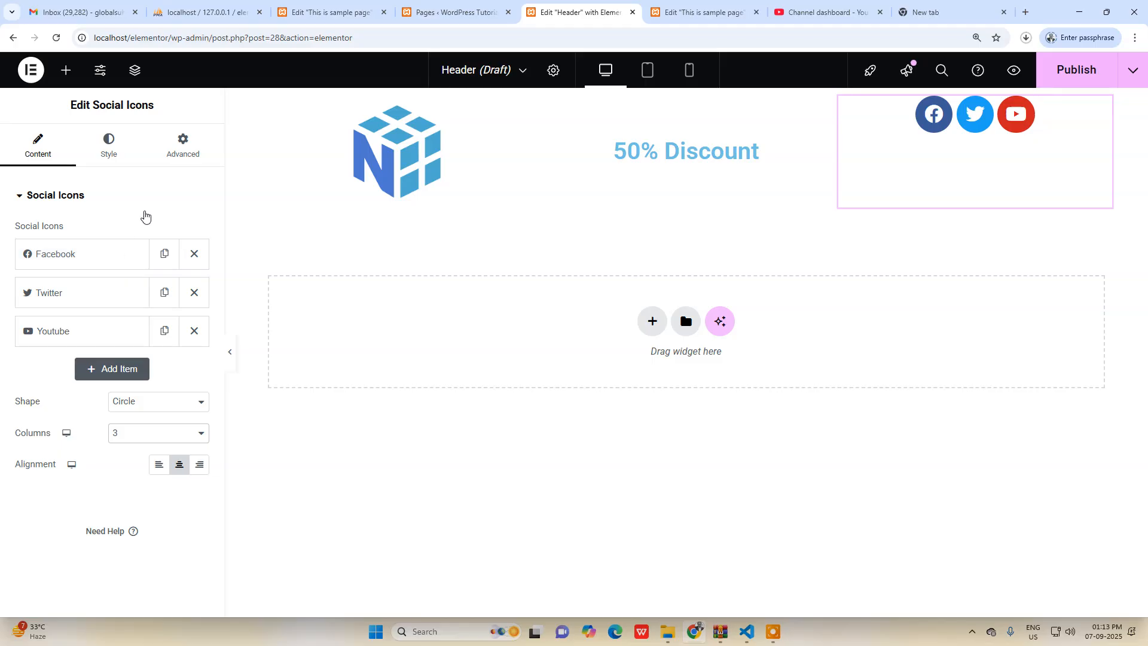
Set the social icons' padding to 50 px at the top and 0 on the other sides, with the values unlinked.
{"action": "left_click", "coordinate": [118, 151]}
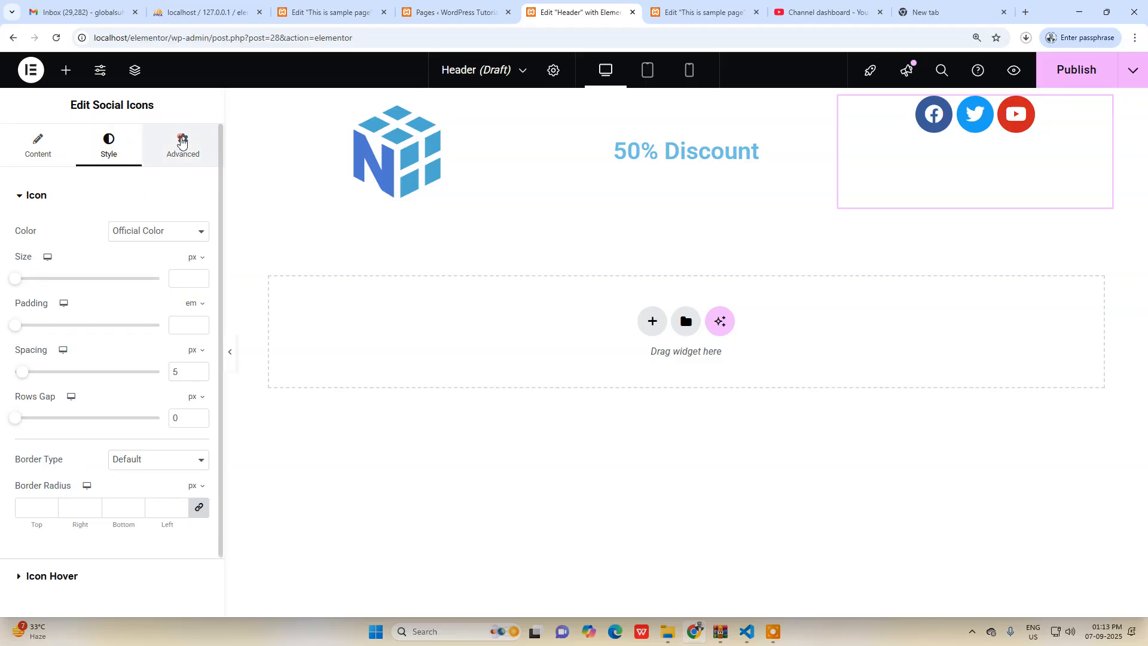
{"action": "left_click", "coordinate": [183, 145]}
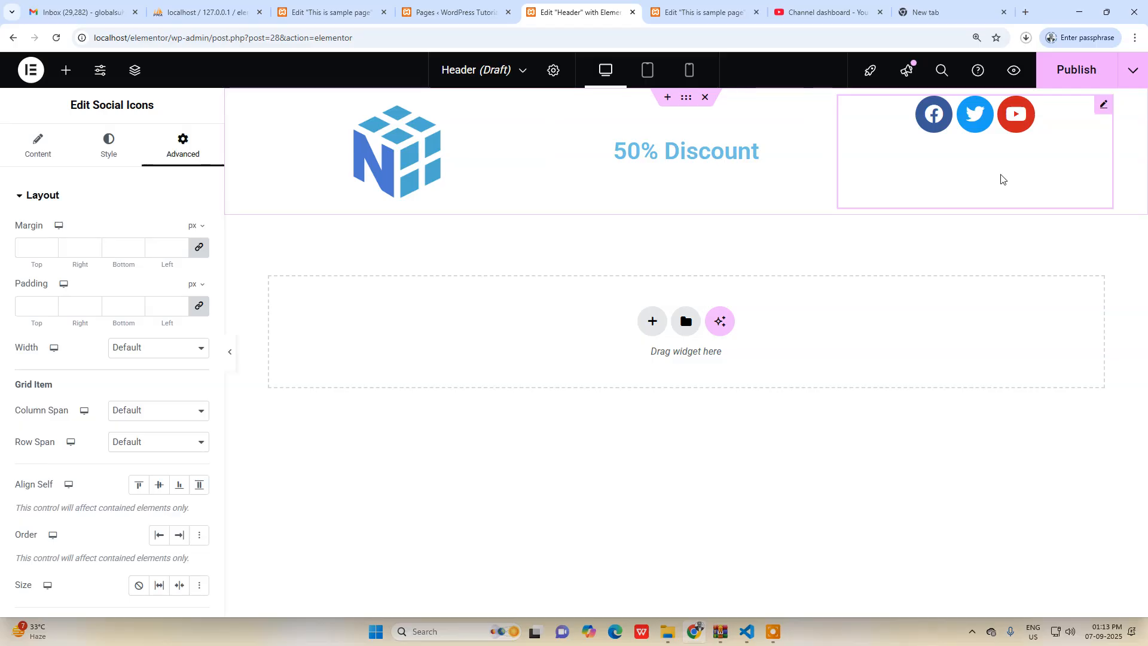
{"action": "left_click", "coordinate": [198, 305]}
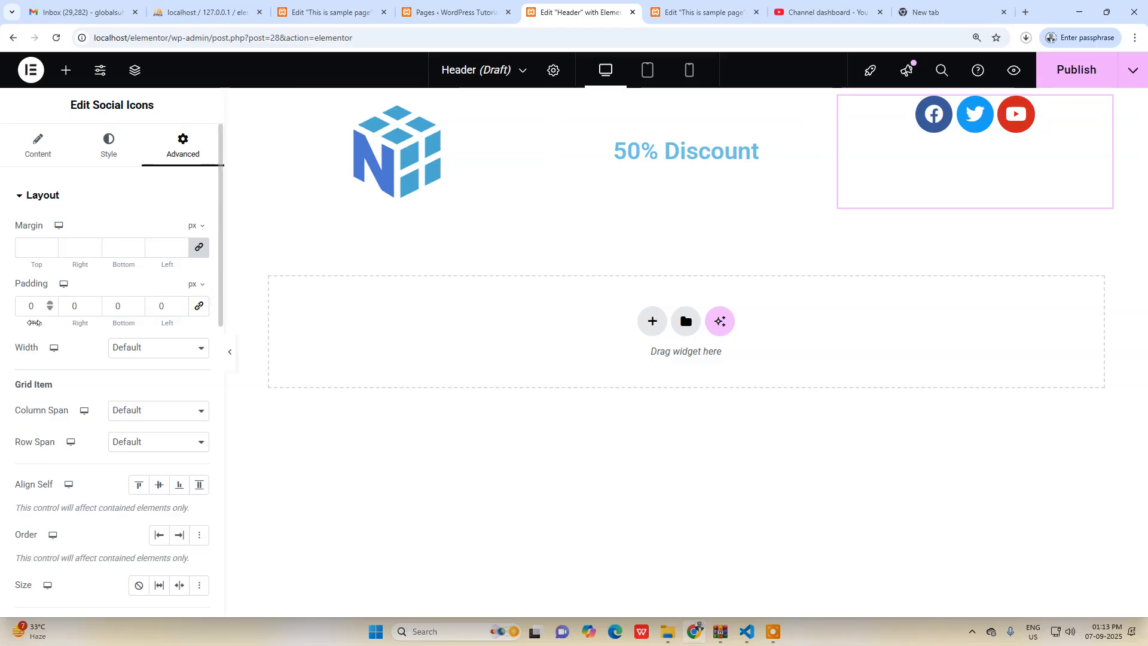
{"action": "left_click_drag", "start_coordinate": [50, 303], "coordinate": [50, 305]}
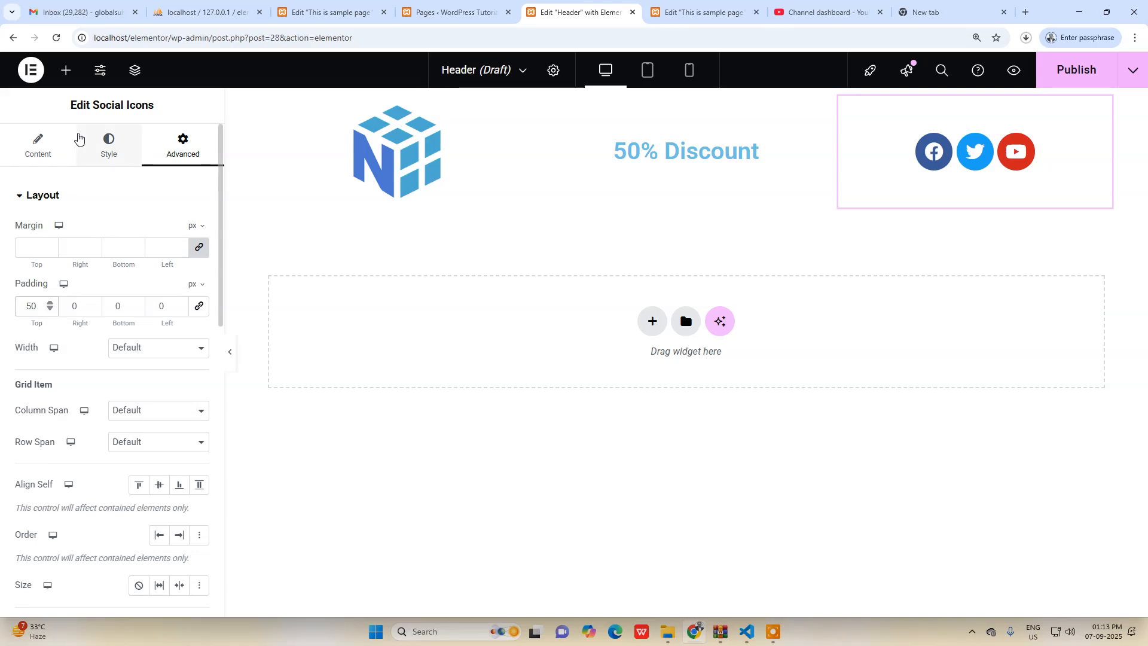
{"action": "left_click", "coordinate": [36, 150]}
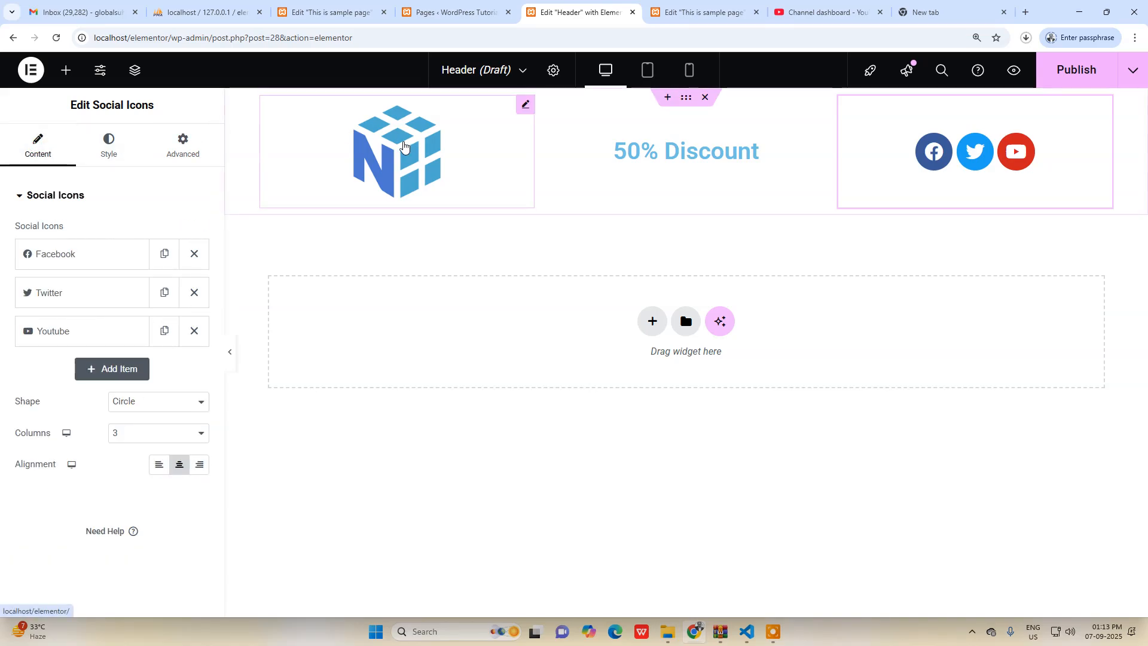
Try the Flexbox layout on the header's three-column container, return it to Grid, and set its content width to Full Width.
{"action": "left_click", "coordinate": [685, 100]}
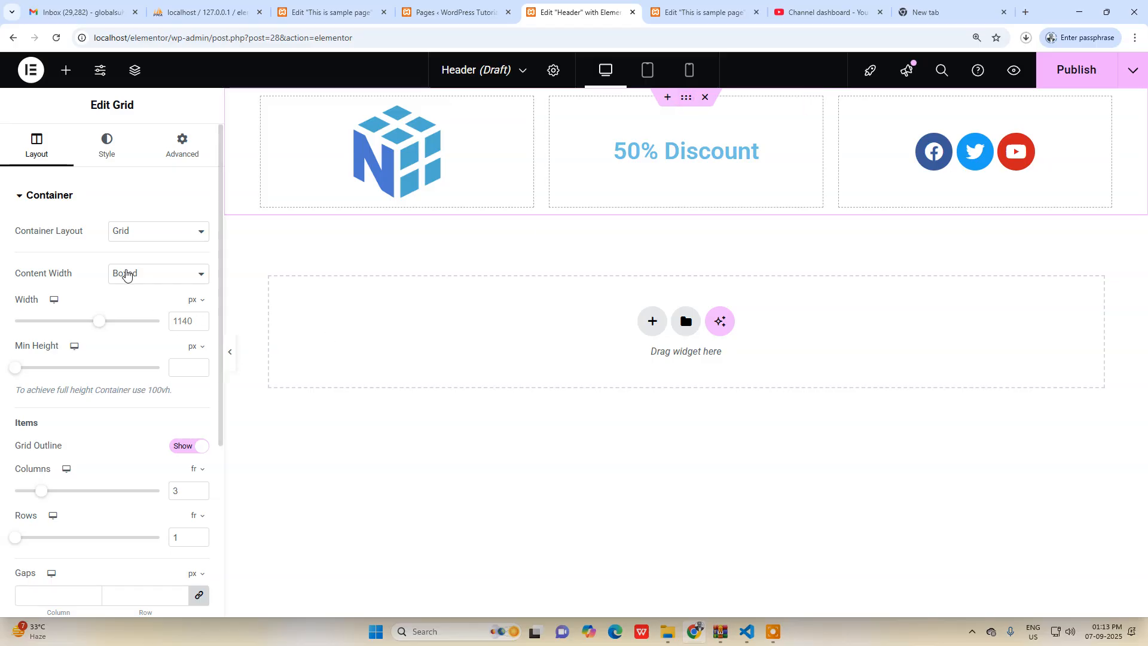
{"action": "left_click", "coordinate": [155, 231]}
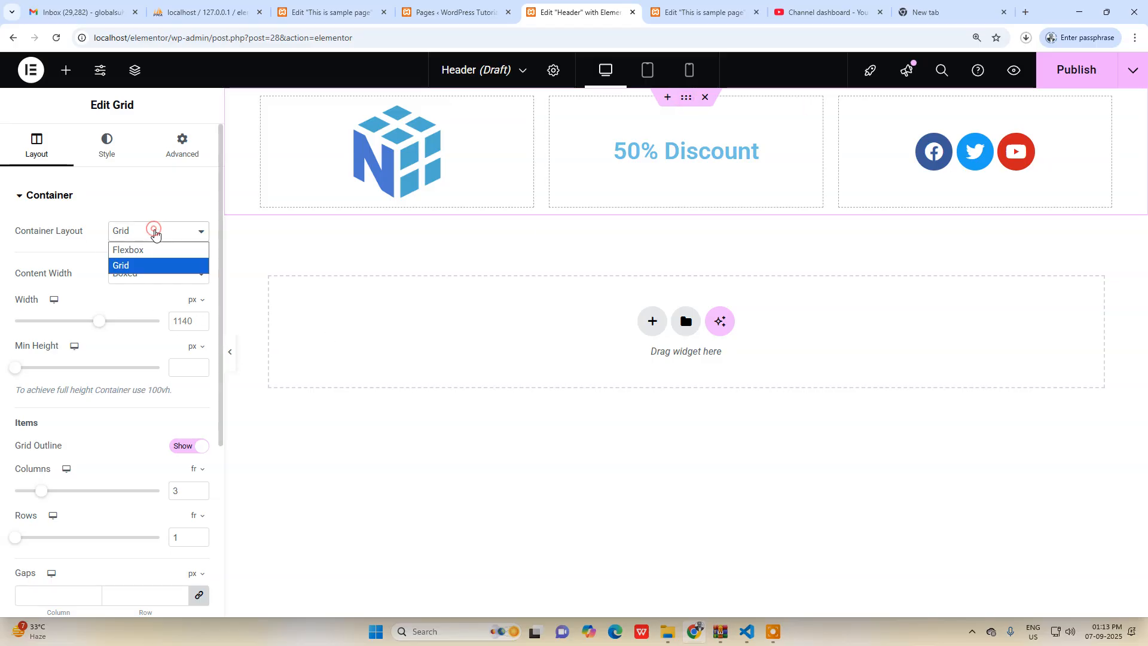
{"action": "left_click", "coordinate": [145, 249]}
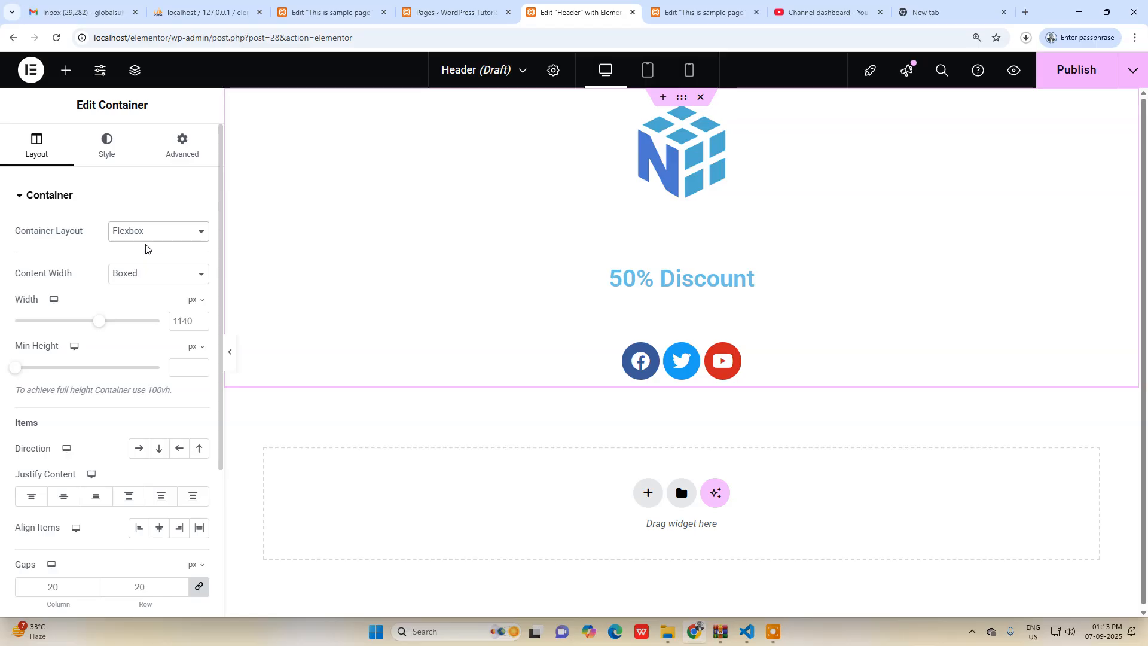
{"action": "left_click", "coordinate": [143, 232]}
{"action": "left_click", "coordinate": [136, 264]}
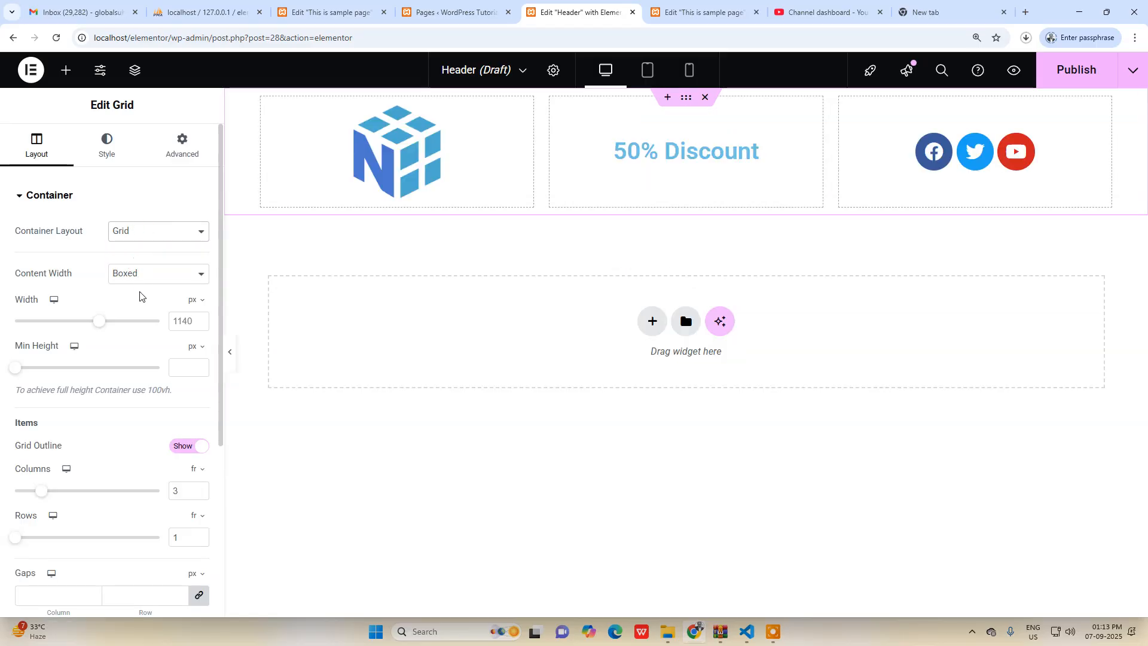
{"action": "left_click", "coordinate": [148, 275]}
{"action": "left_click", "coordinate": [142, 307]}
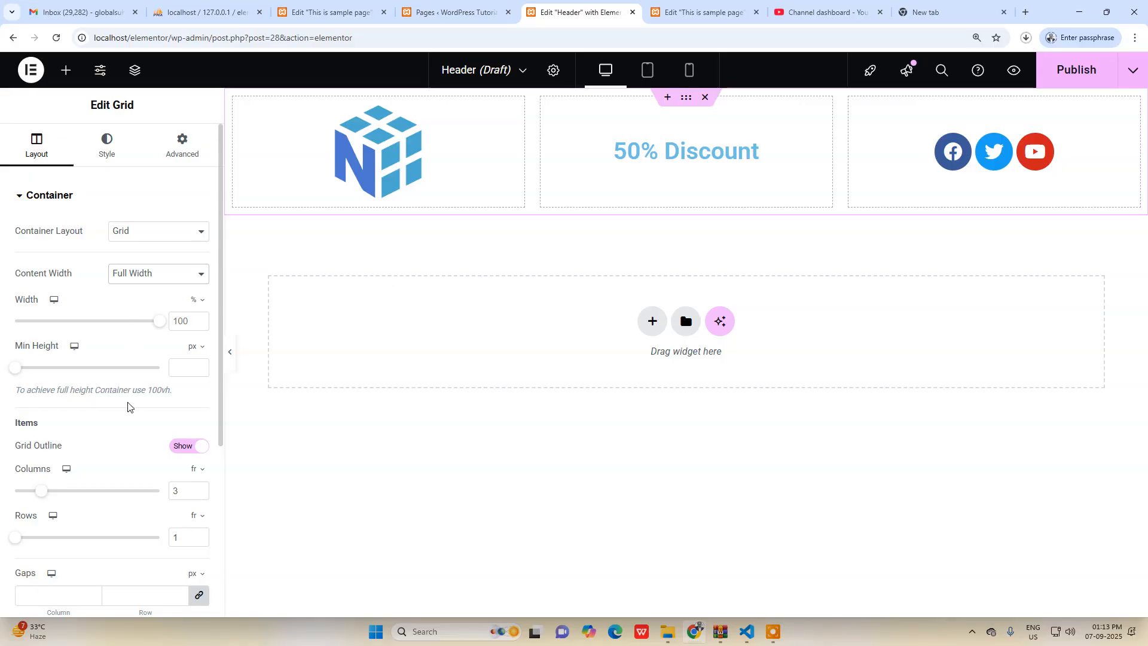
Try hiding and showing the grid outline of the three-column header container.
{"action": "left_click", "coordinate": [186, 446]}
{"action": "left_click", "coordinate": [186, 446]}
{"action": "left_click", "coordinate": [186, 446]}
{"action": "left_click", "coordinate": [186, 446]}
{"action": "scroll", "coordinate": [114, 421], "scroll_direction": "down", "scroll_amount": 1}
{"action": "scroll", "coordinate": [113, 421], "scroll_direction": "down", "scroll_amount": 1}
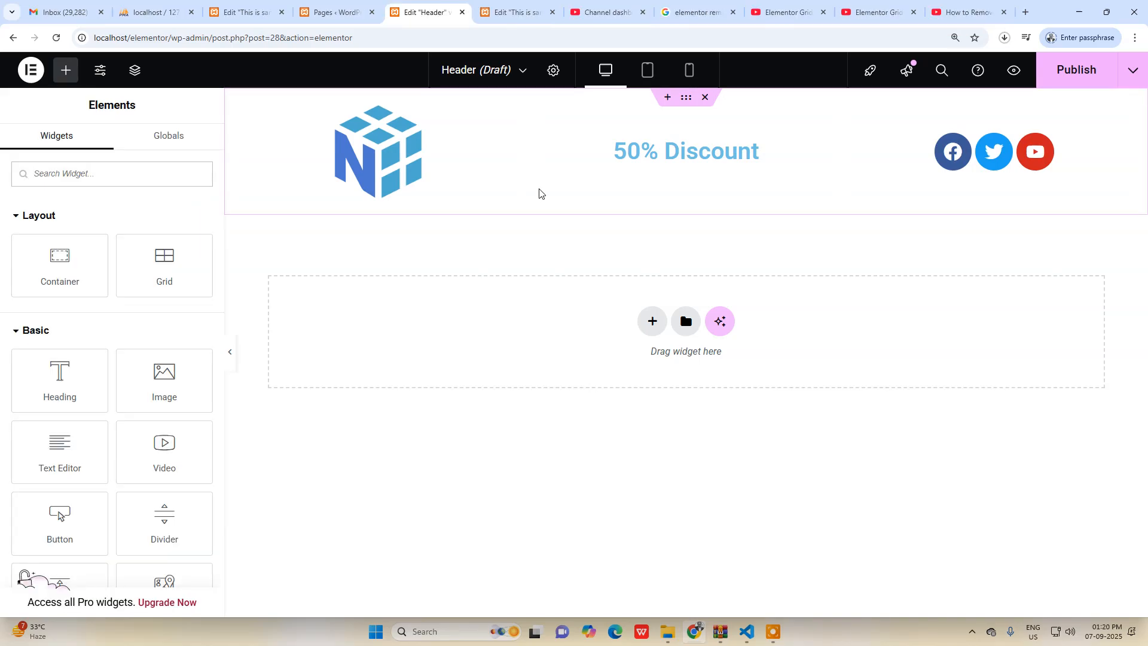
Insert a one-column grid above the logo row and set its number of rows to 1.
{"action": "mouse_move", "coordinate": [563, 197]}
{"action": "left_click", "coordinate": [667, 98]}
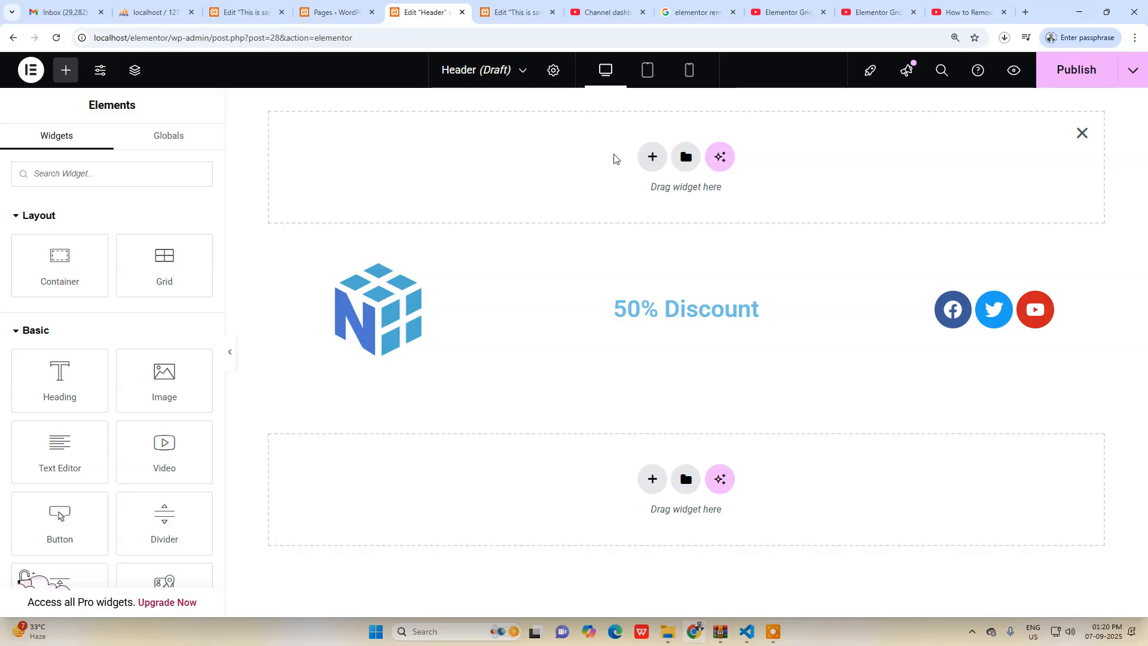
{"action": "left_click", "coordinate": [651, 157]}
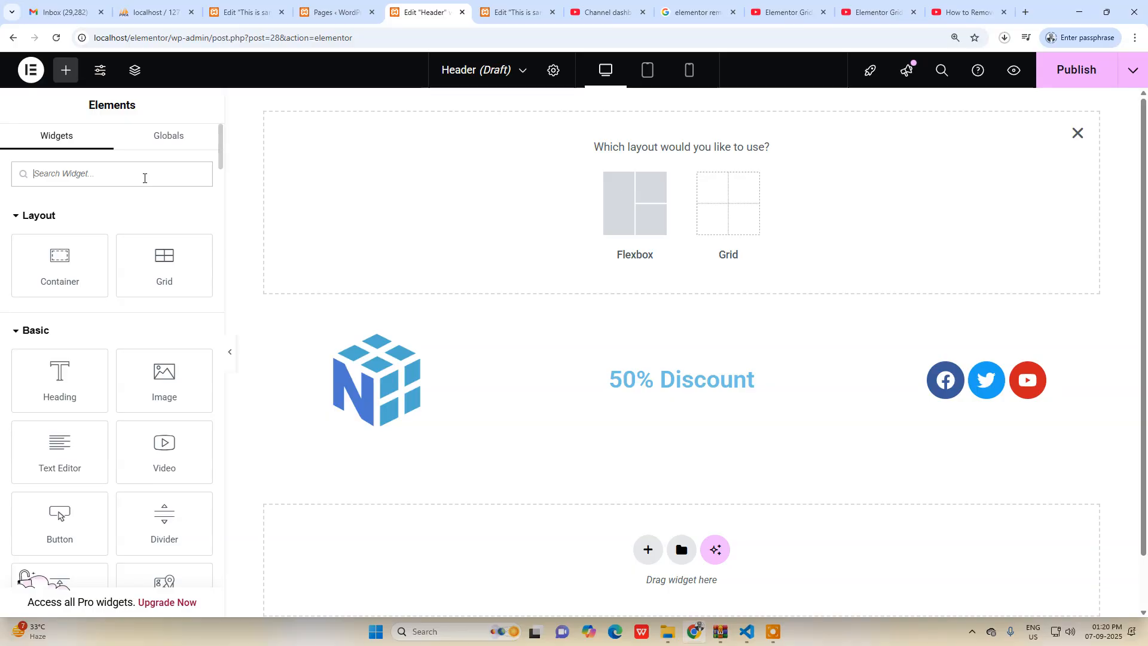
{"action": "left_click", "coordinate": [733, 216]}
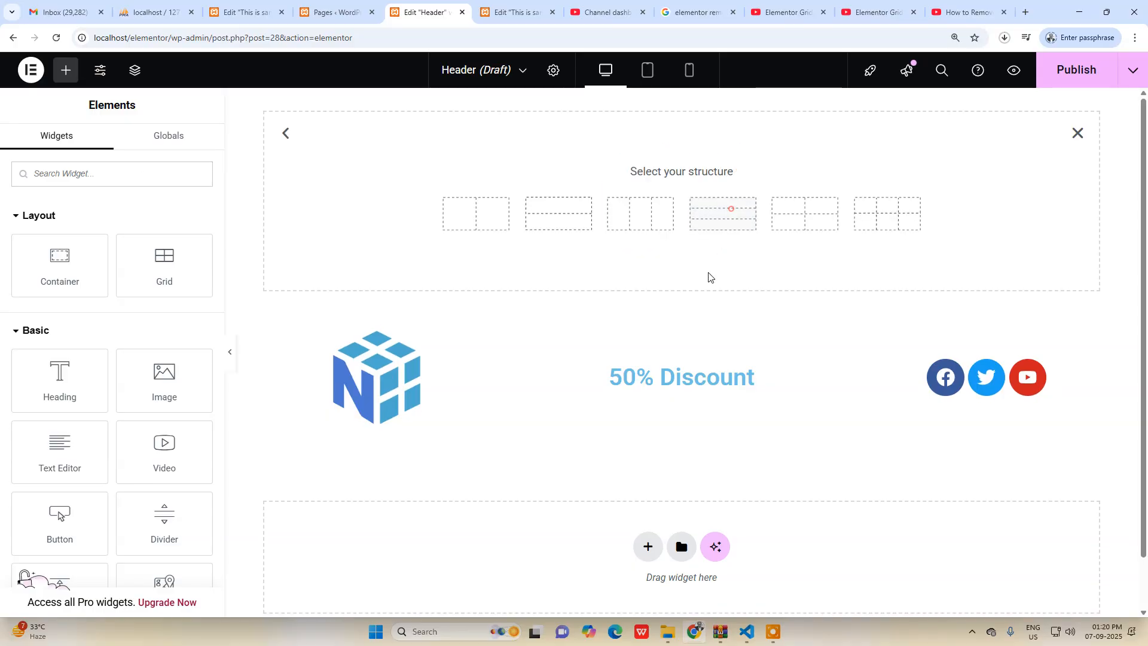
{"action": "left_click", "coordinate": [552, 216]}
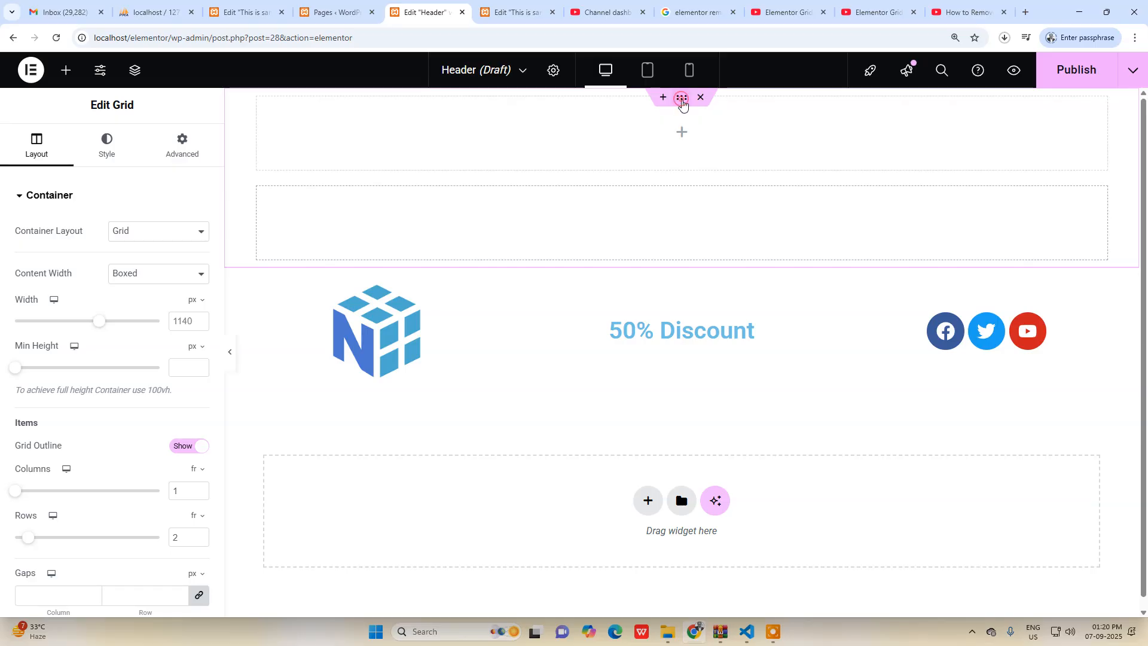
{"action": "double_click", "coordinate": [176, 537]}
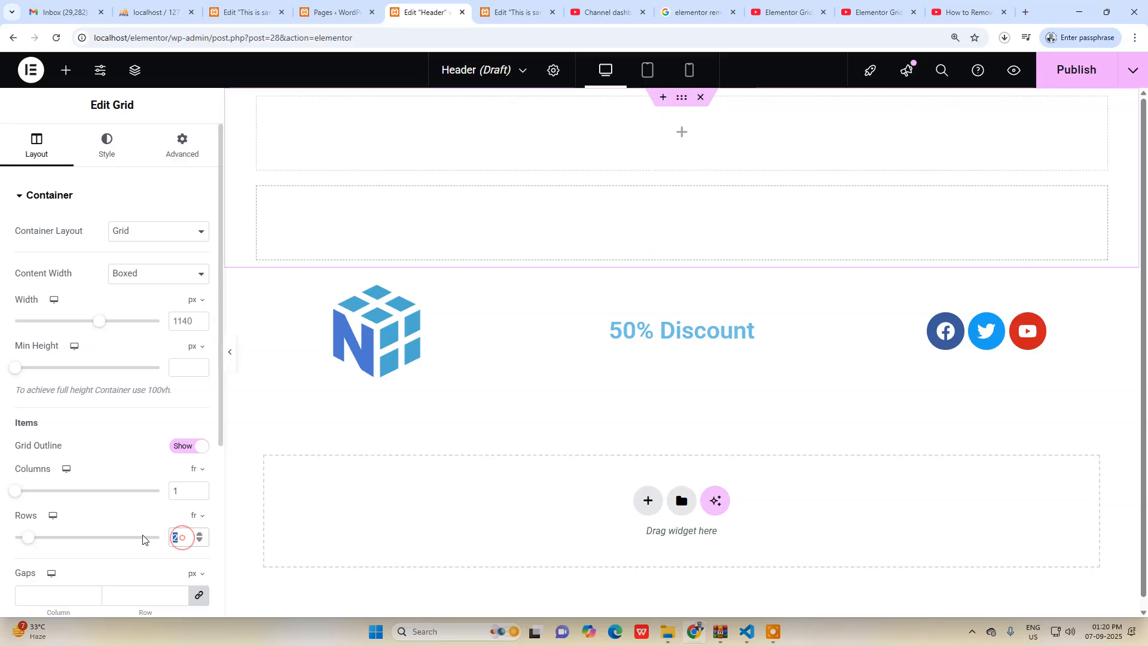
{"action": "type", "text": "1"}
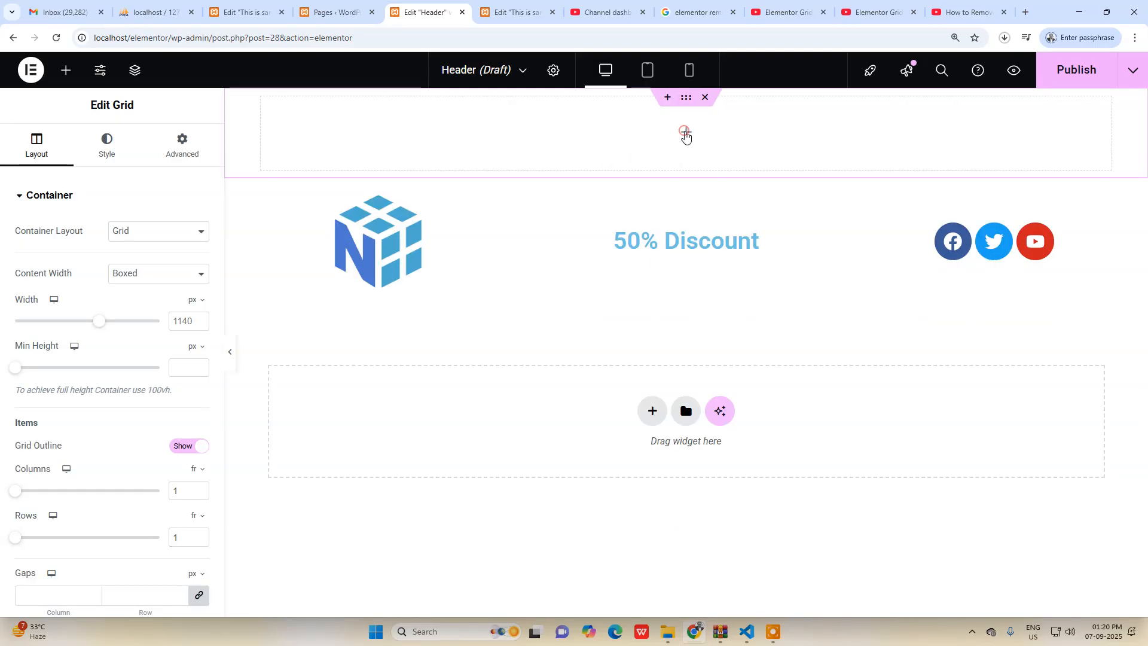
Add the free UAE Navigation Menu widget to the empty grid above the logo row.
{"action": "left_click", "coordinate": [685, 132]}
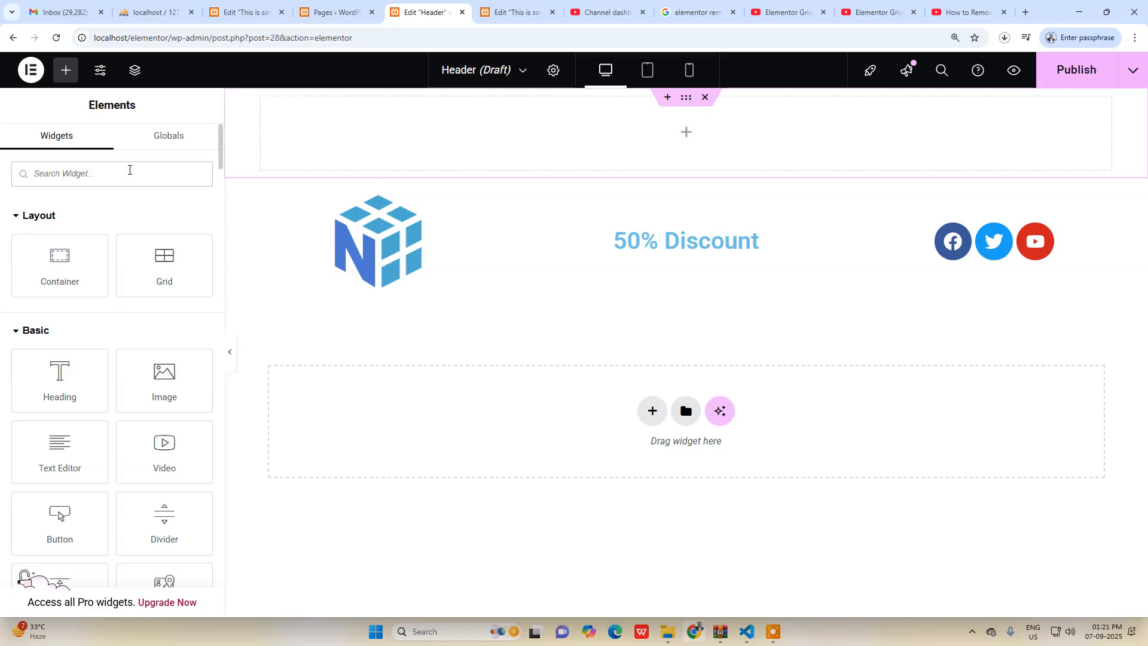
{"action": "type", "text": "nav"}
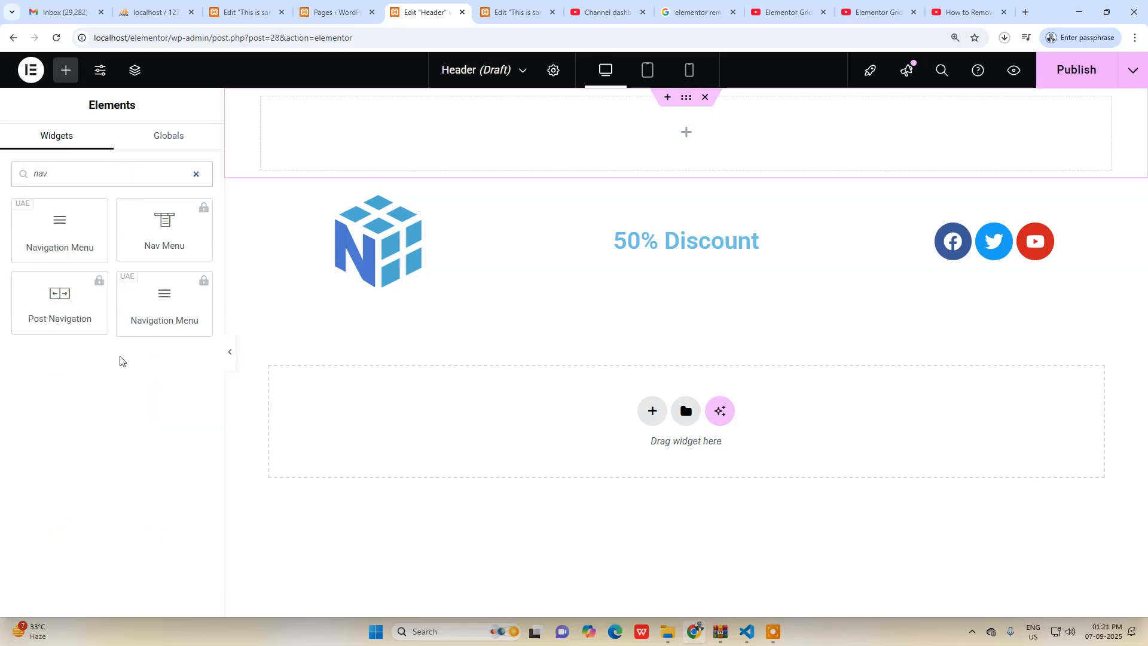
{"action": "left_click_drag", "start_coordinate": [72, 238], "coordinate": [661, 164]}
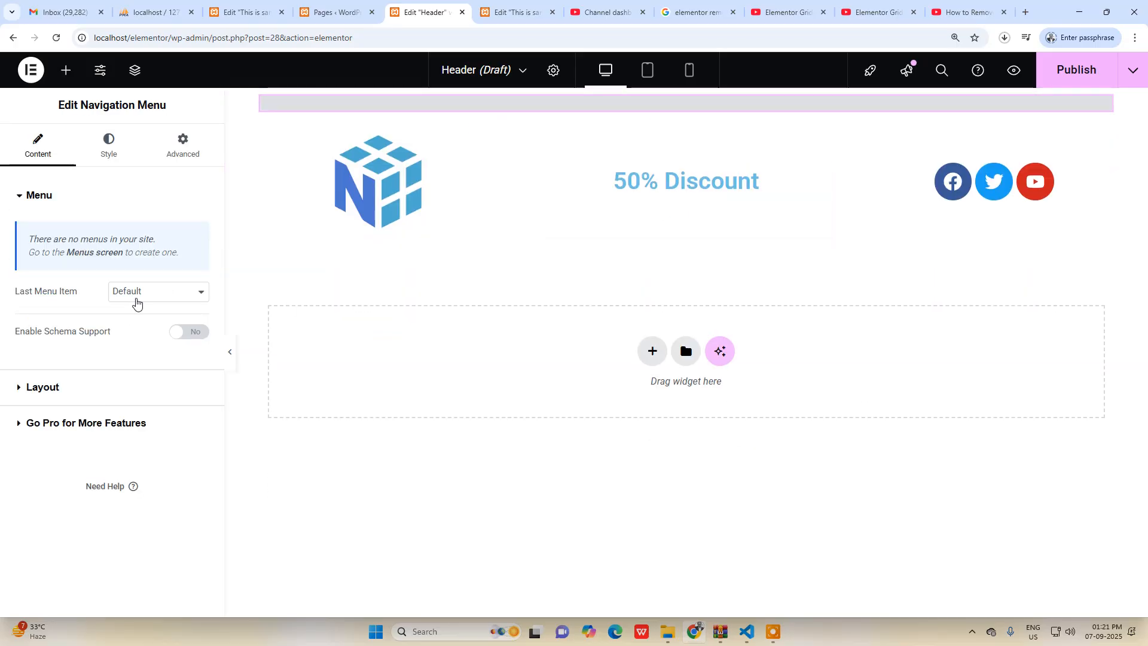
{"action": "left_click", "coordinate": [136, 302]}
{"action": "left_click", "coordinate": [61, 312]}
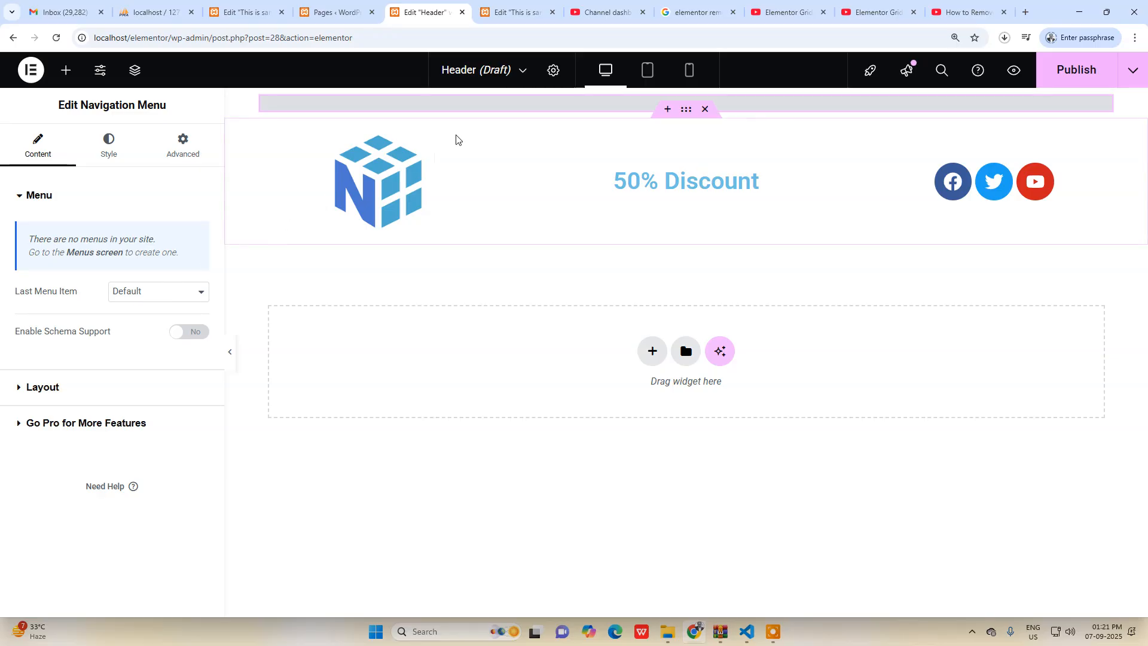
Move the grid holding the navigation menu below the logo row of the header.
{"action": "left_click", "coordinate": [156, 292]}
{"action": "left_click", "coordinate": [74, 315]}
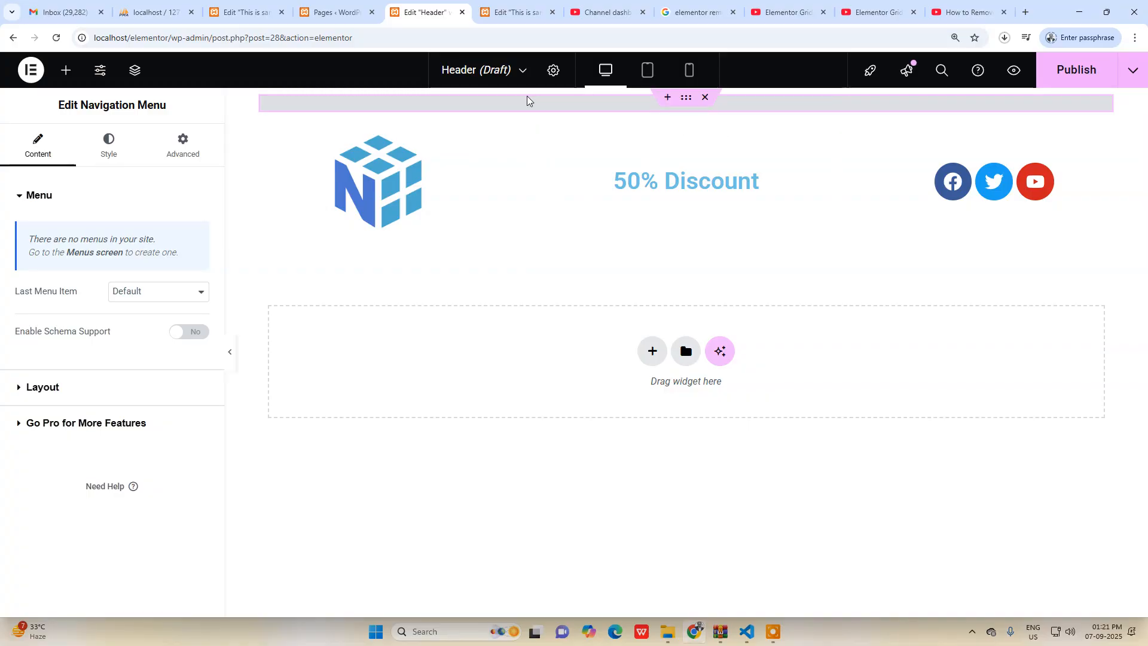
{"action": "left_click_drag", "start_coordinate": [685, 96], "coordinate": [685, 221]}
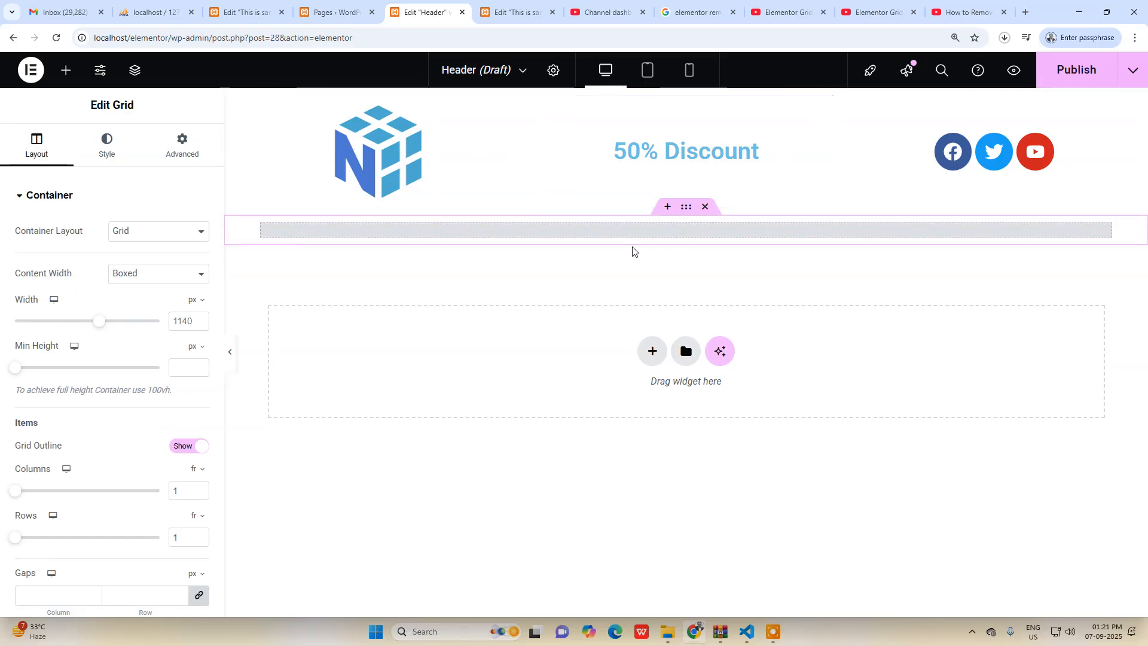
Examine the Navigation Menu widget's layout, menu icon and main menu style settings.
{"action": "left_click", "coordinate": [641, 233]}
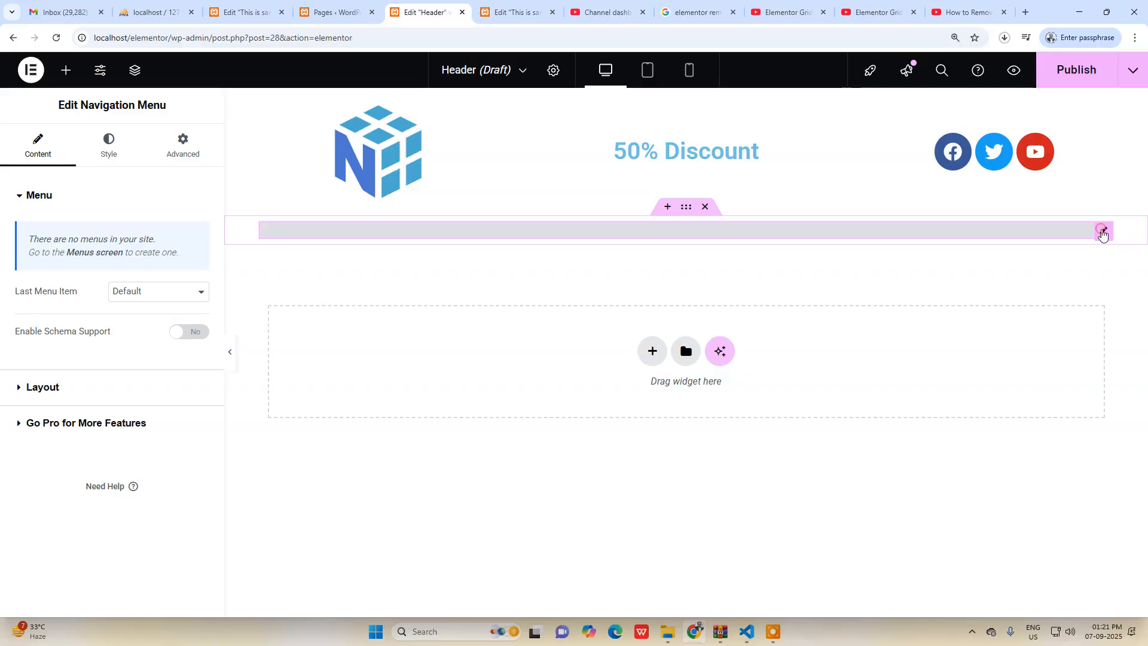
{"action": "left_click", "coordinate": [43, 387]}
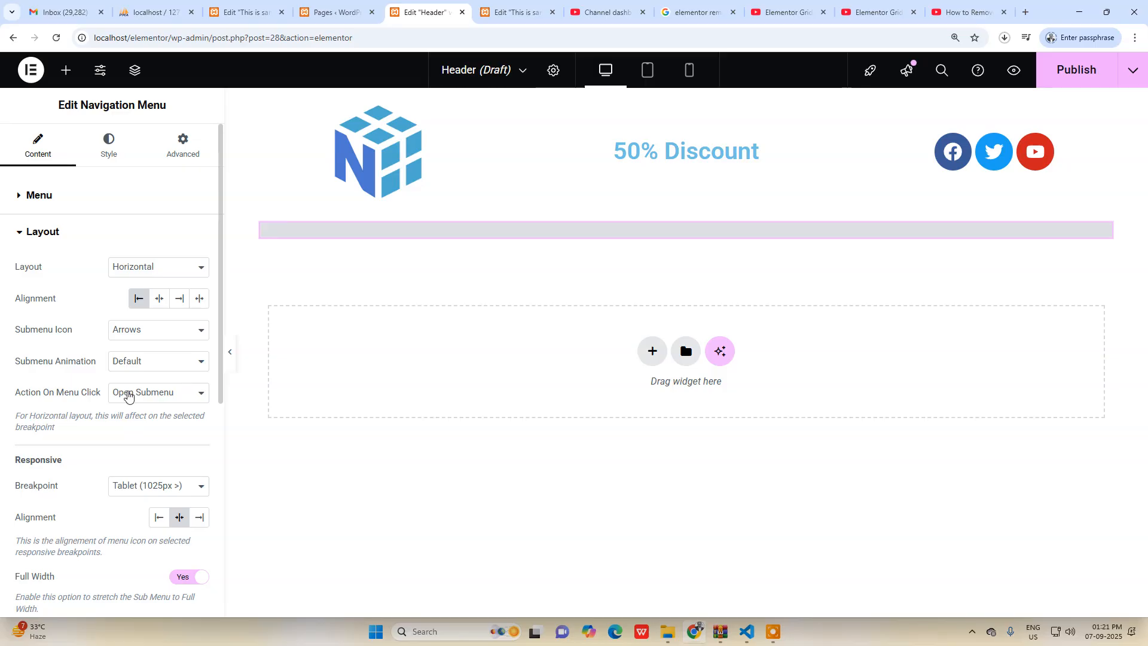
{"action": "left_click", "coordinate": [127, 395]}
{"action": "scroll", "coordinate": [90, 395], "scroll_direction": "down", "scroll_amount": 6}
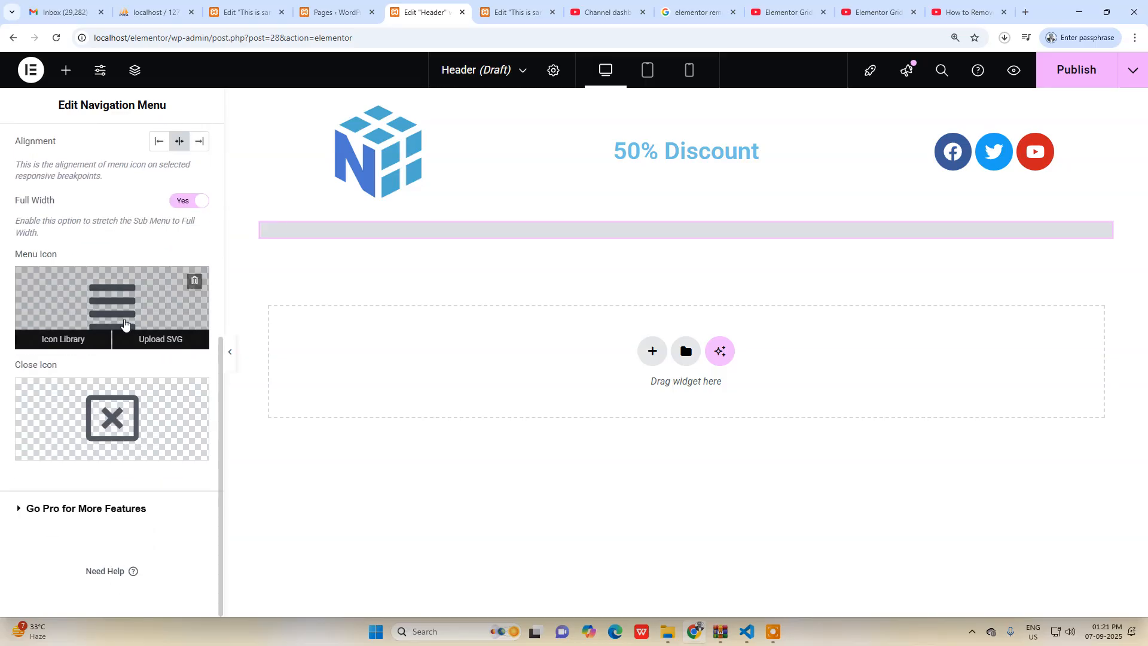
{"action": "scroll", "coordinate": [122, 285], "scroll_direction": "up", "scroll_amount": 6}
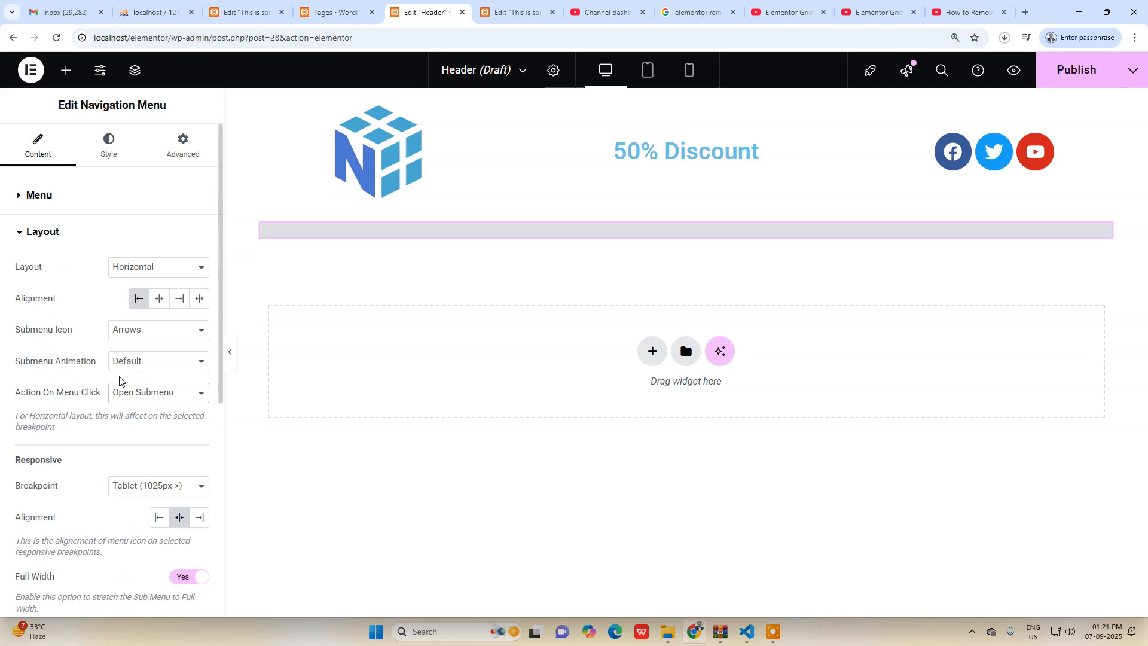
{"action": "left_click", "coordinate": [116, 160]}
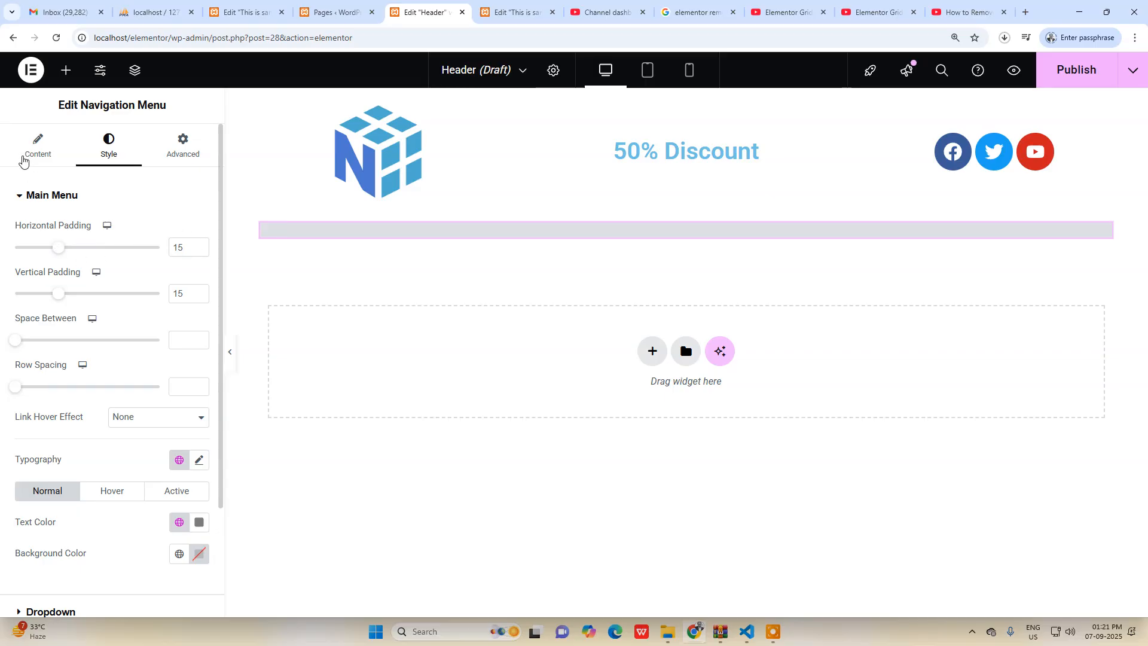
{"action": "left_click", "coordinate": [35, 152]}
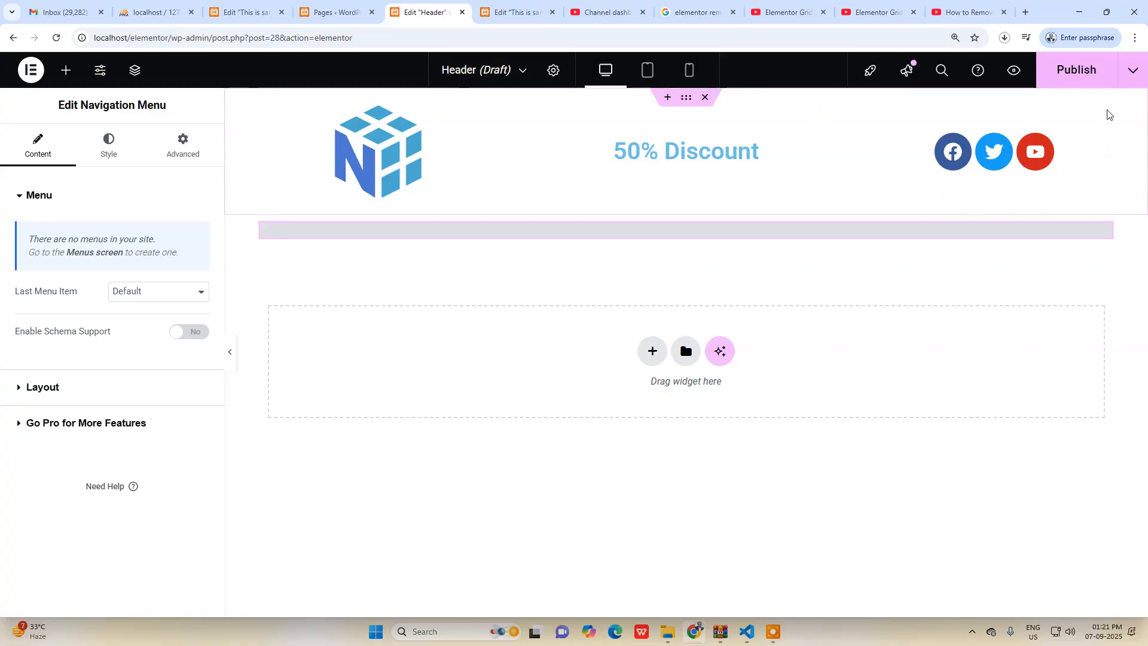
Publish the header, return to the WordPress admin and open UAE's Header & Footer template list.
{"action": "left_click", "coordinate": [1057, 73]}
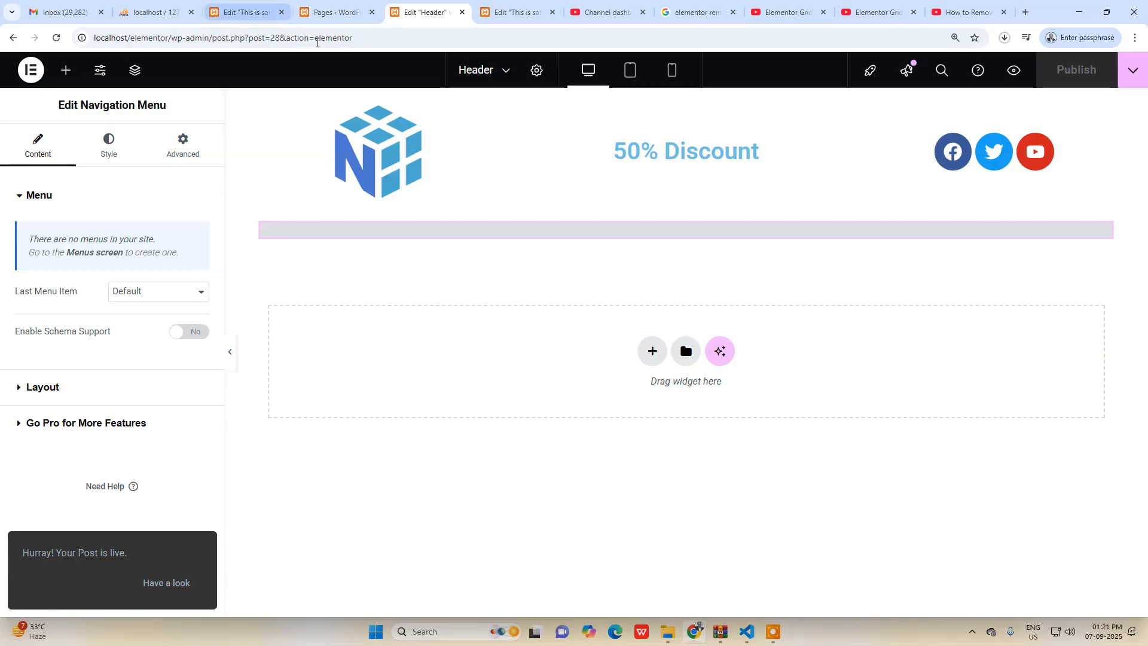
{"action": "left_click_drag", "start_coordinate": [214, 39], "coordinate": [388, 45]}
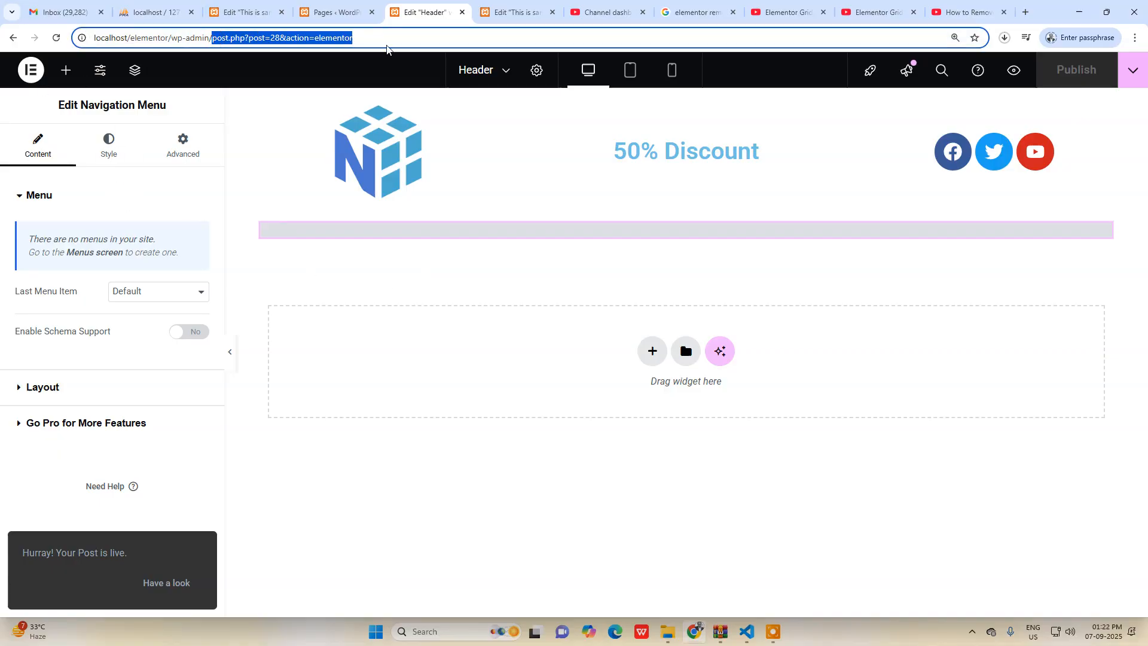
{"action": "key", "text": "BackSpace"}
{"action": "key", "text": "Return"}
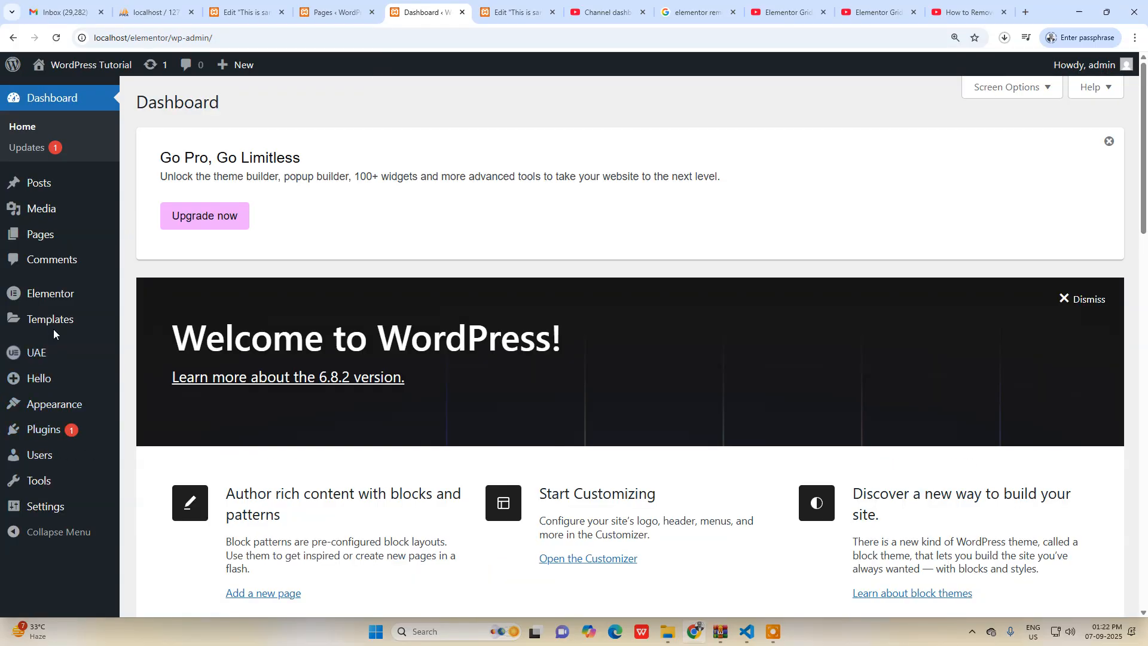
{"action": "mouse_move", "coordinate": [47, 362]}
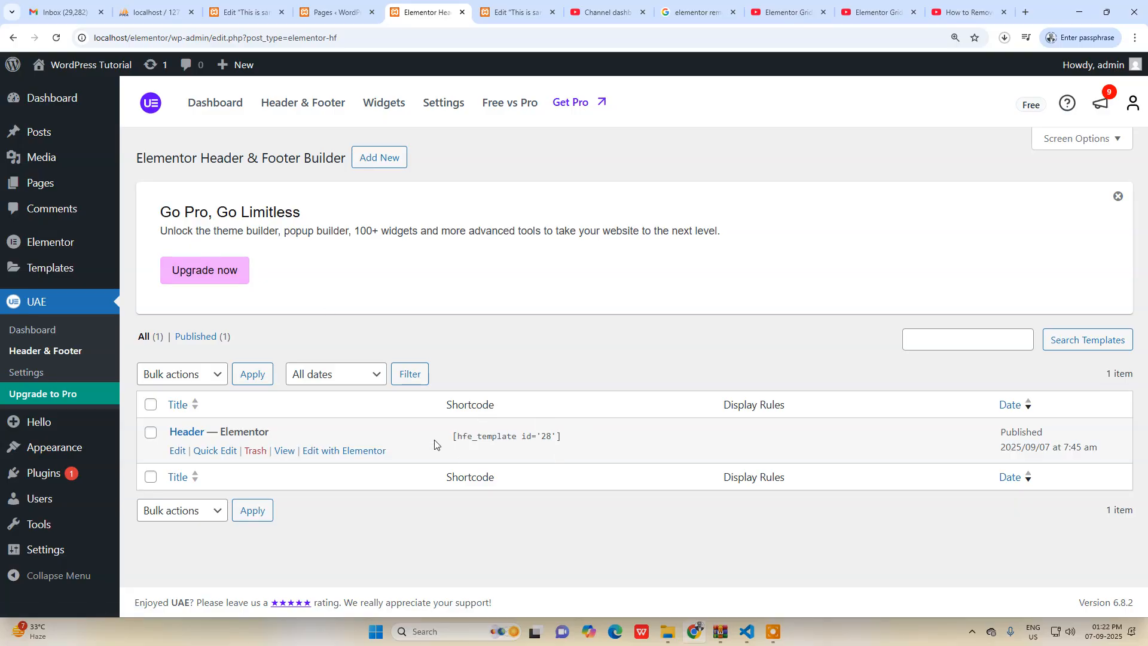
{"action": "left_click", "coordinate": [449, 441]}
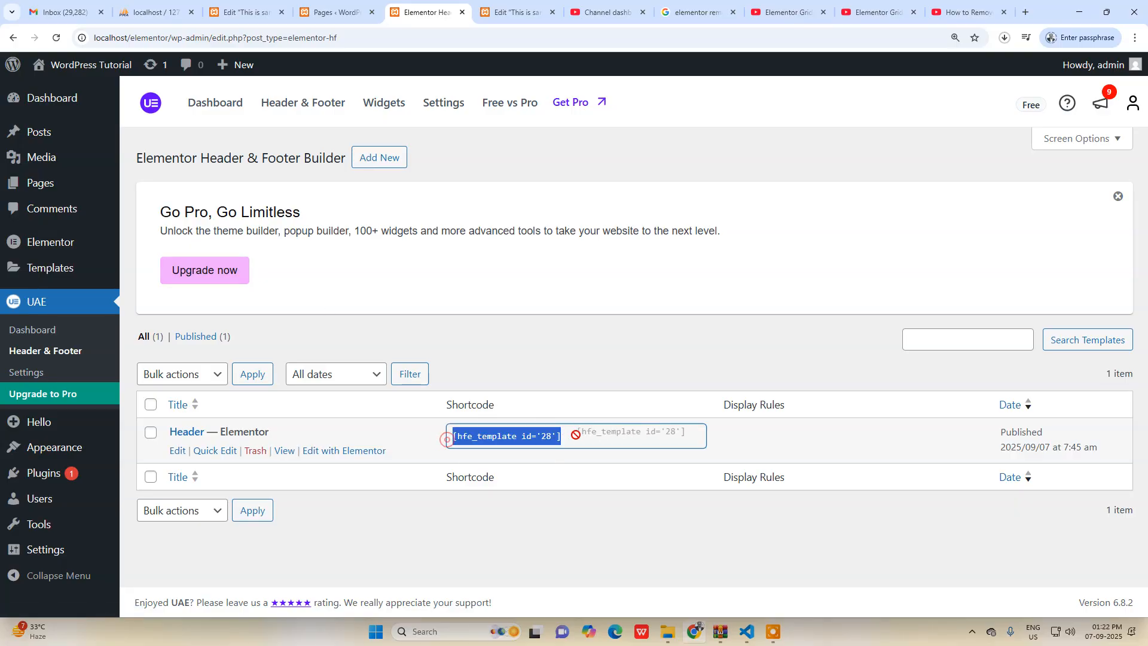
{"action": "left_click", "coordinate": [517, 535]}
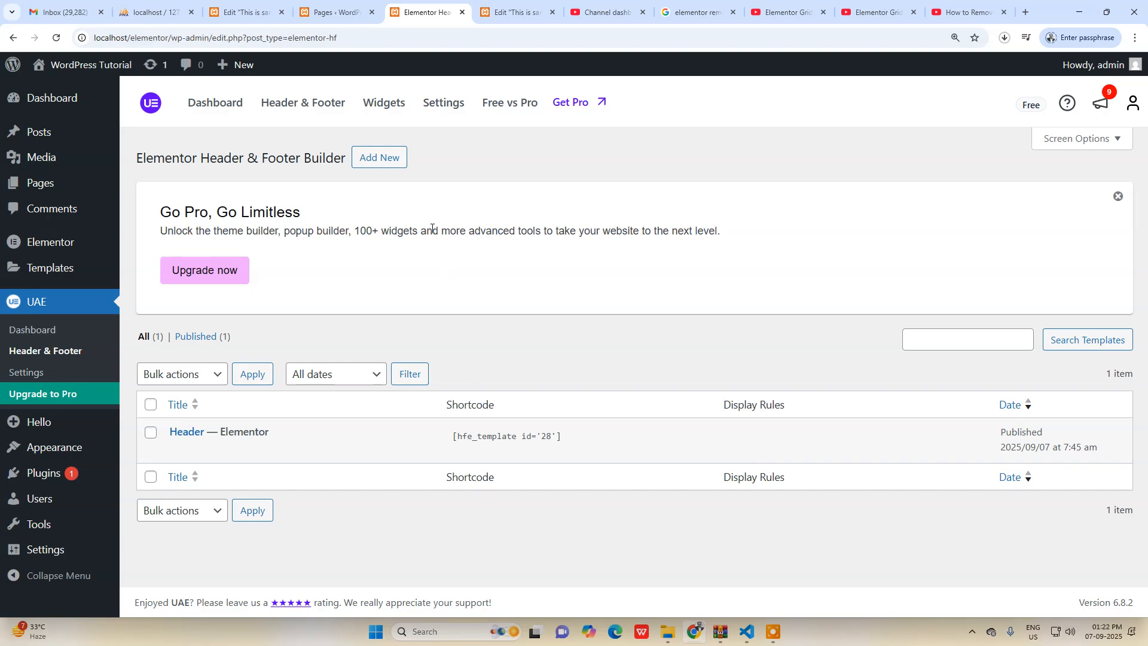
Create a new header/footer template titled Footer and check the available template types without choosing one.
{"action": "left_click", "coordinate": [386, 159]}
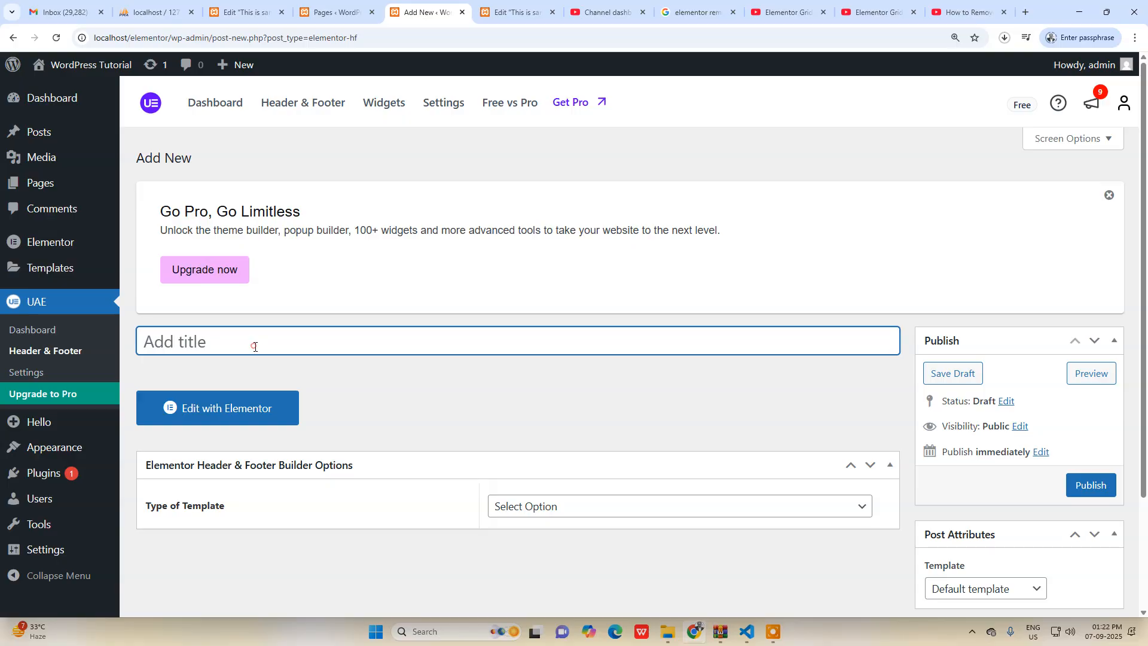
{"action": "type", "text": "F"}
{"action": "scroll", "coordinate": [344, 375], "scroll_direction": "down", "scroll_amount": 2}
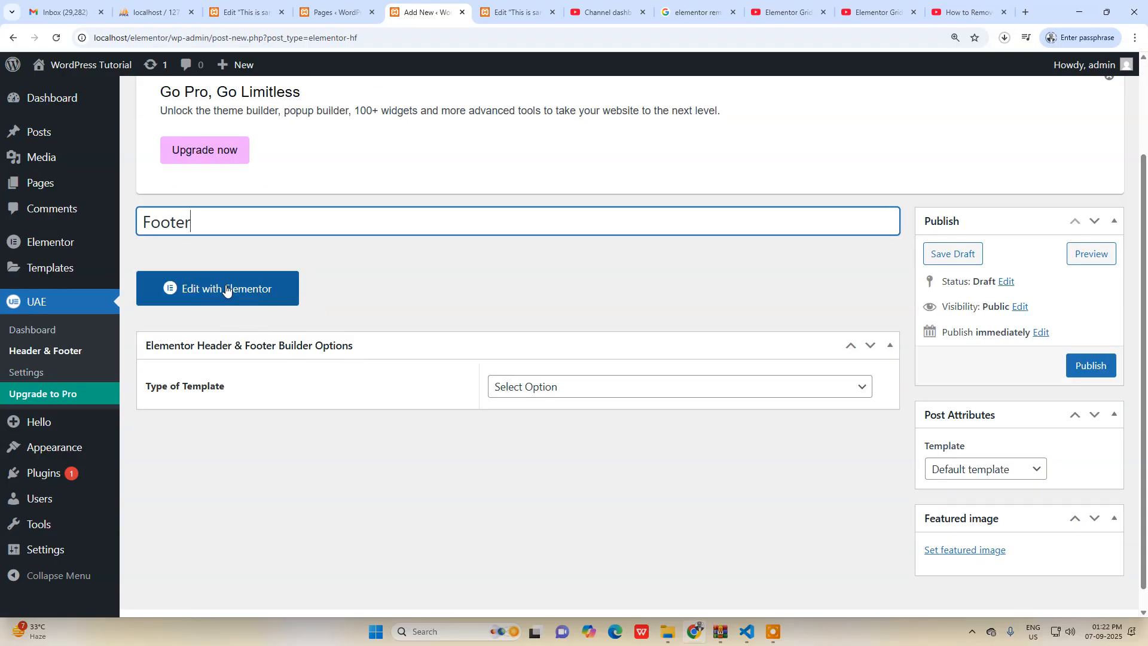
{"action": "left_click", "coordinate": [554, 394]}
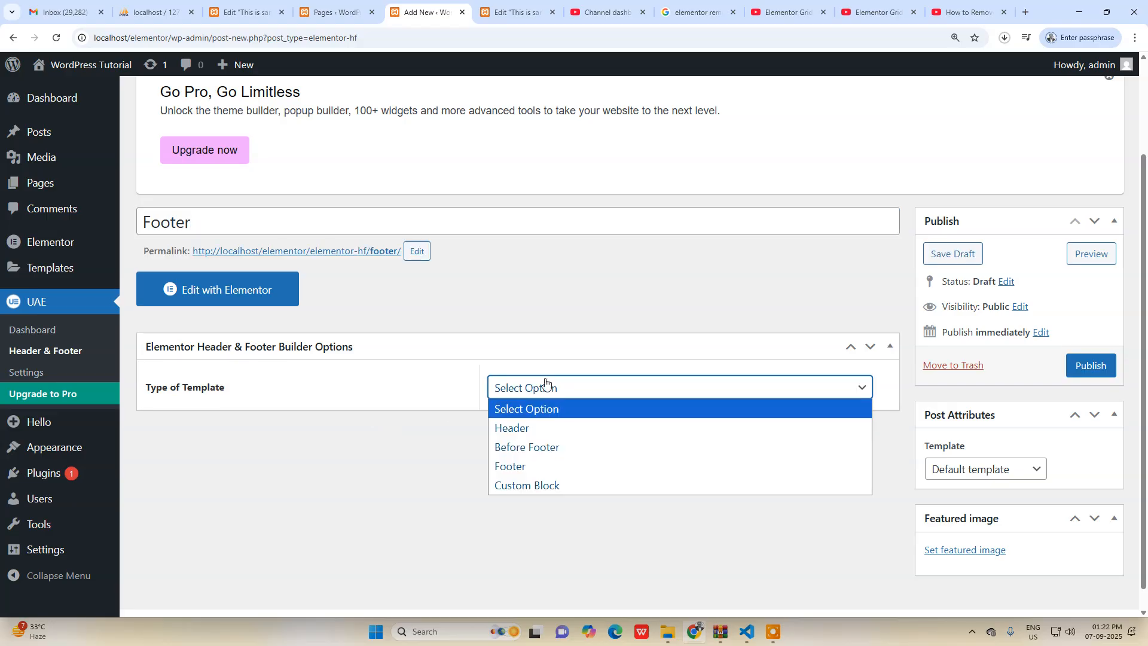
{"action": "left_click", "coordinate": [427, 466]}
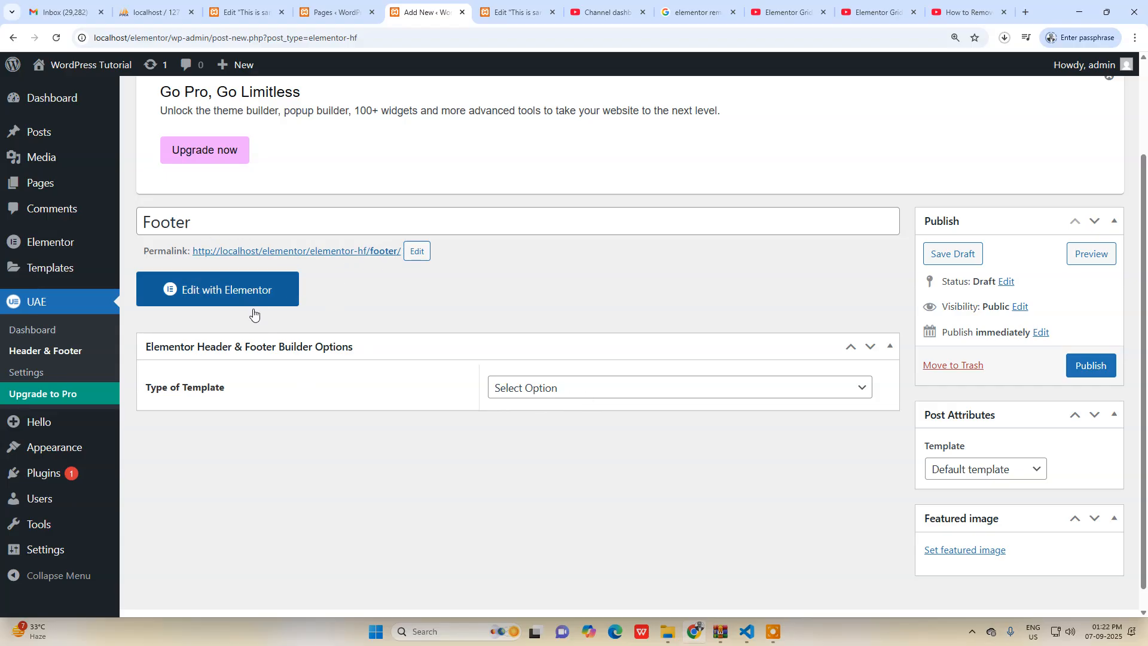
Assign the Elementor Canvas page template to the Footer template and open it for editing in Elementor.
{"action": "left_click", "coordinate": [956, 470]}
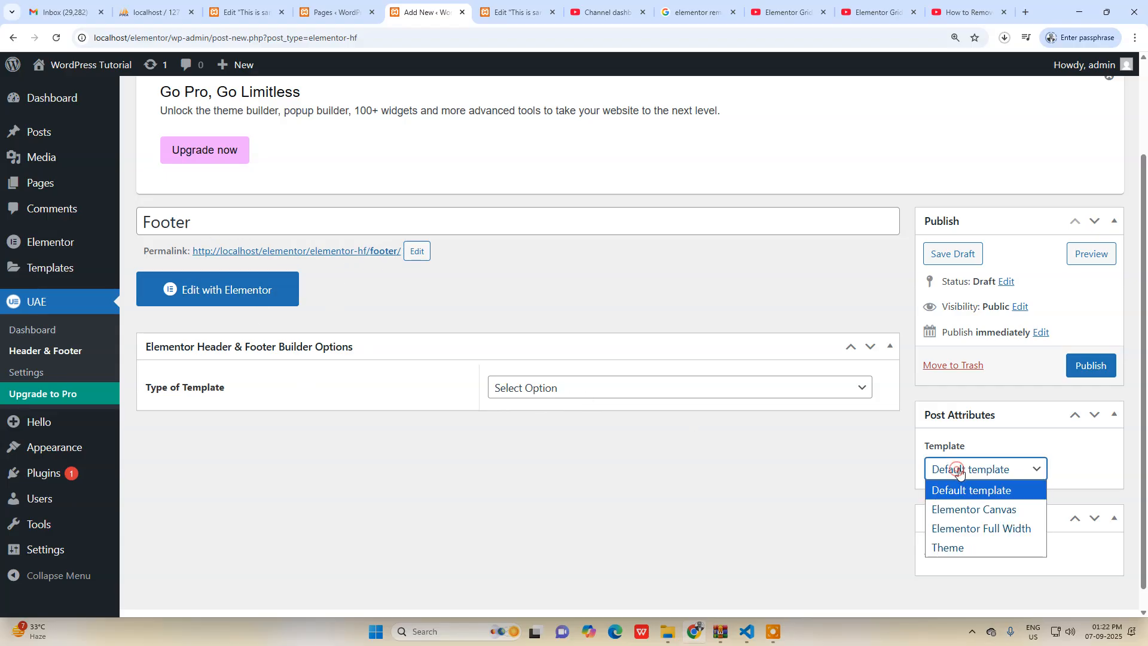
{"action": "left_click", "coordinate": [990, 510]}
{"action": "left_click", "coordinate": [206, 291]}
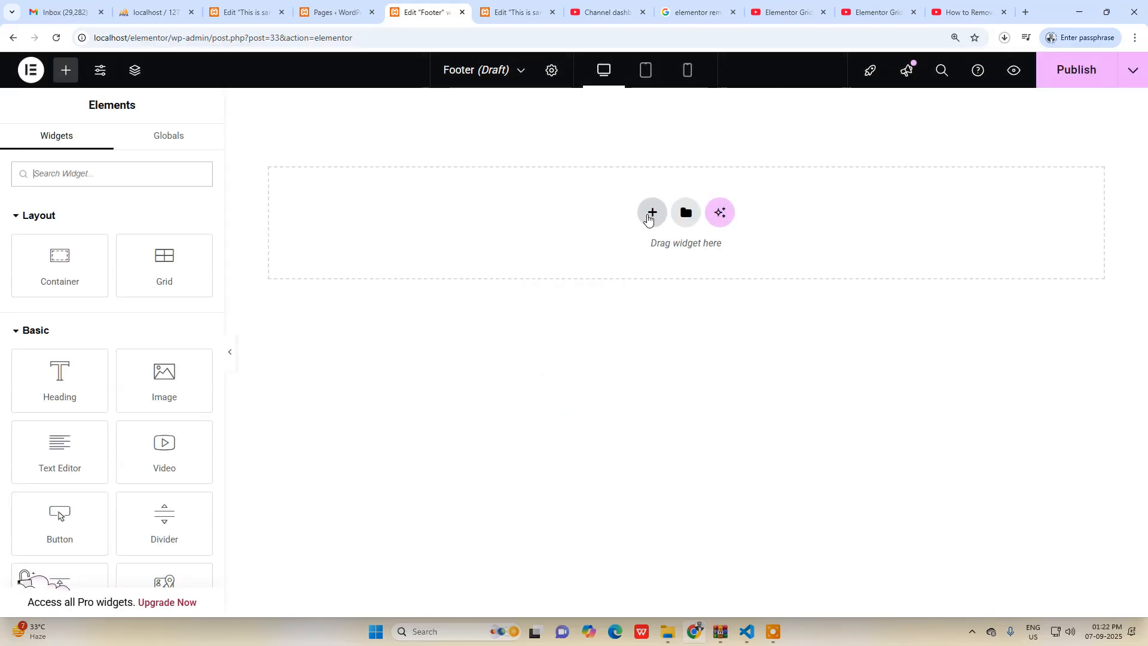
Insert a grid container with three columns and one row in the footer.
{"action": "left_click", "coordinate": [650, 219]}
{"action": "left_click", "coordinate": [653, 266]}
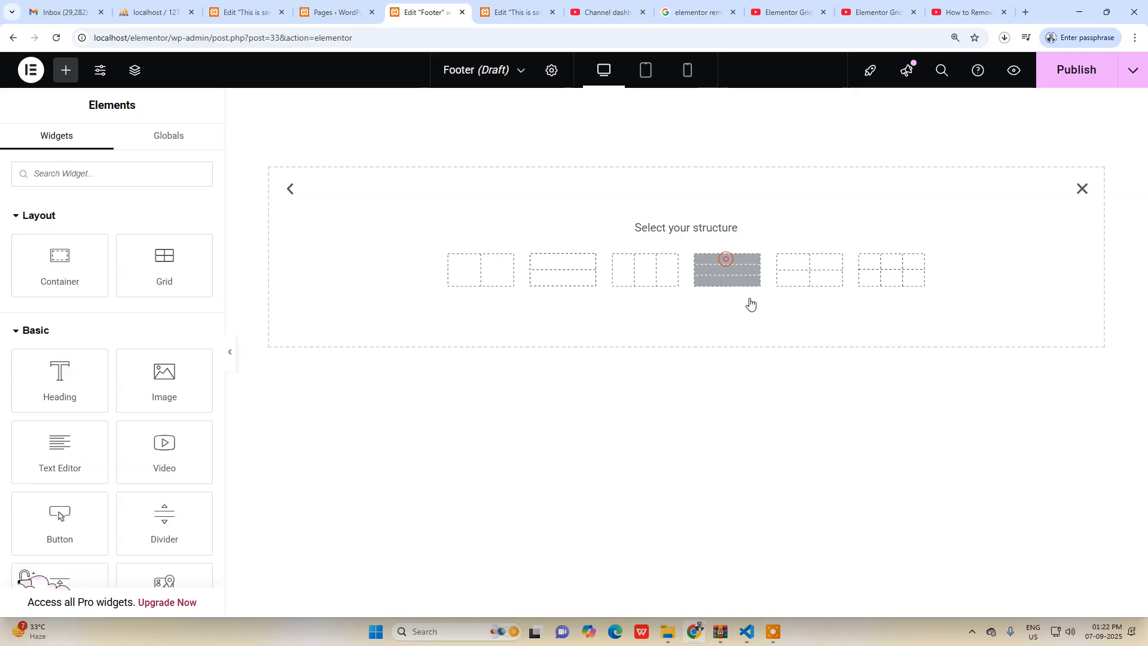
{"action": "left_click", "coordinate": [653, 281]}
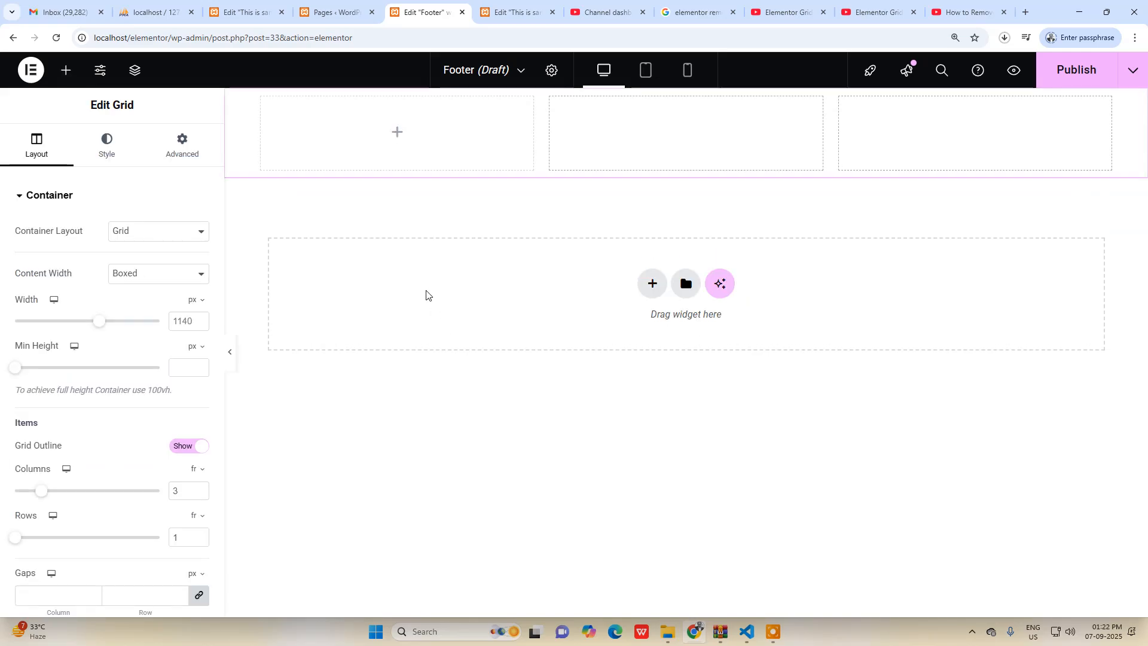
Add a Text Editor widget to the footer grid's first column with the lines "About us", "About" and "Who we are" as its text.
{"action": "left_click", "coordinate": [396, 134]}
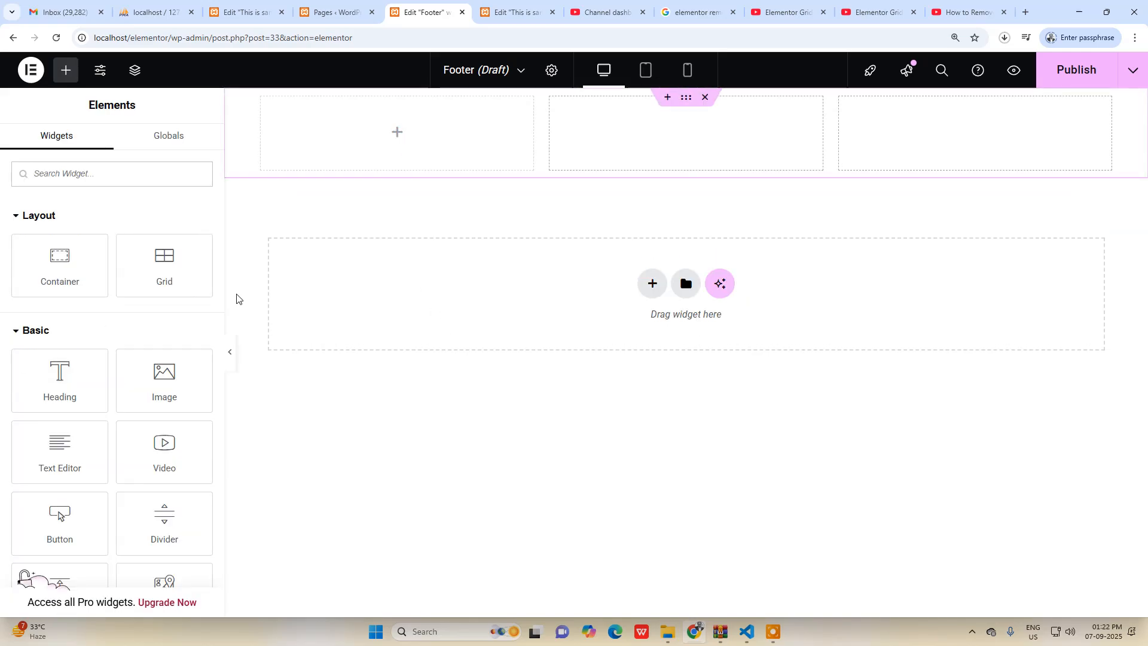
{"action": "left_click_drag", "start_coordinate": [63, 458], "coordinate": [382, 141]}
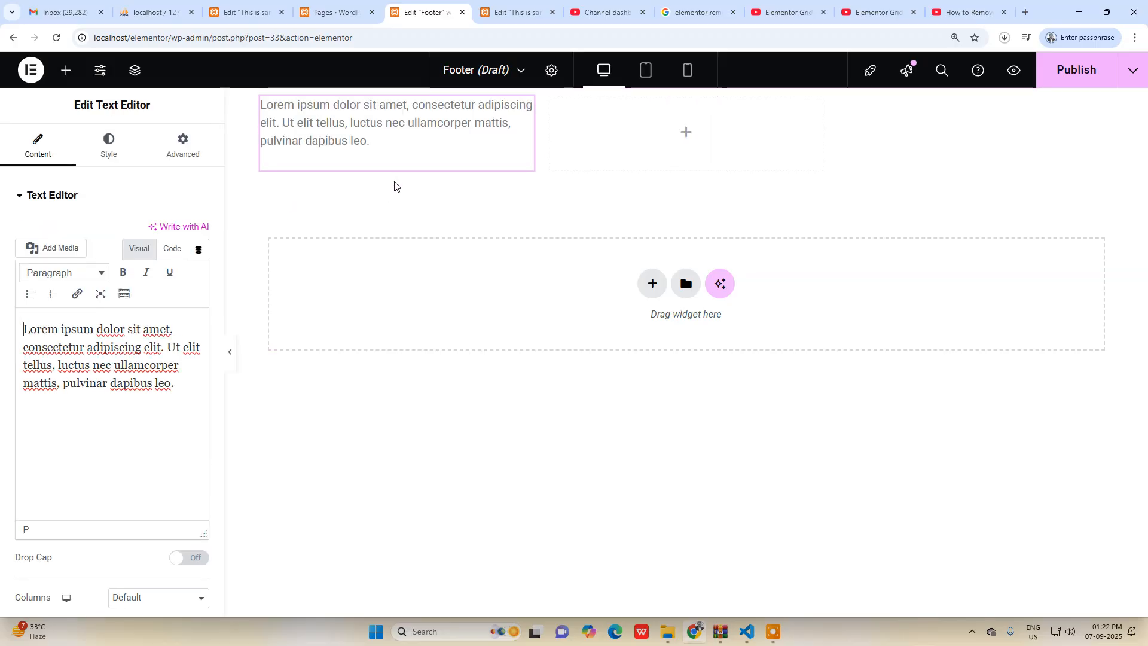
{"action": "triple_click", "coordinate": [362, 127]}
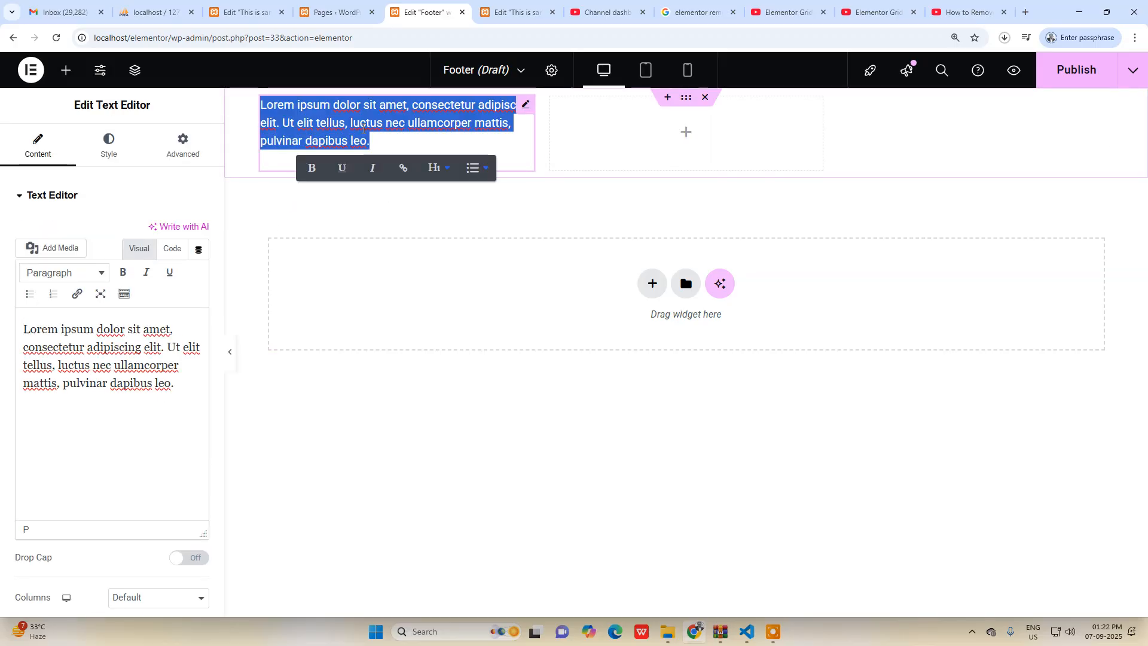
{"action": "type", "text": "About us "}
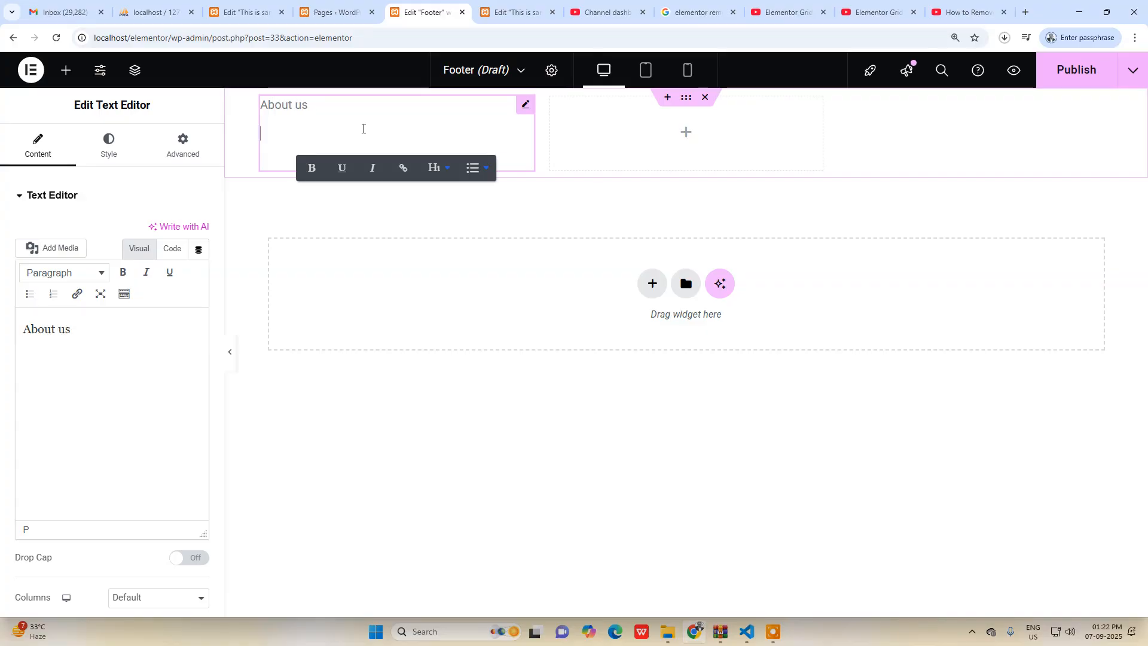
{"action": "type", "text": "About"}
{"action": "key", "text": "Return"}
{"action": "type", "text": "Cp"}
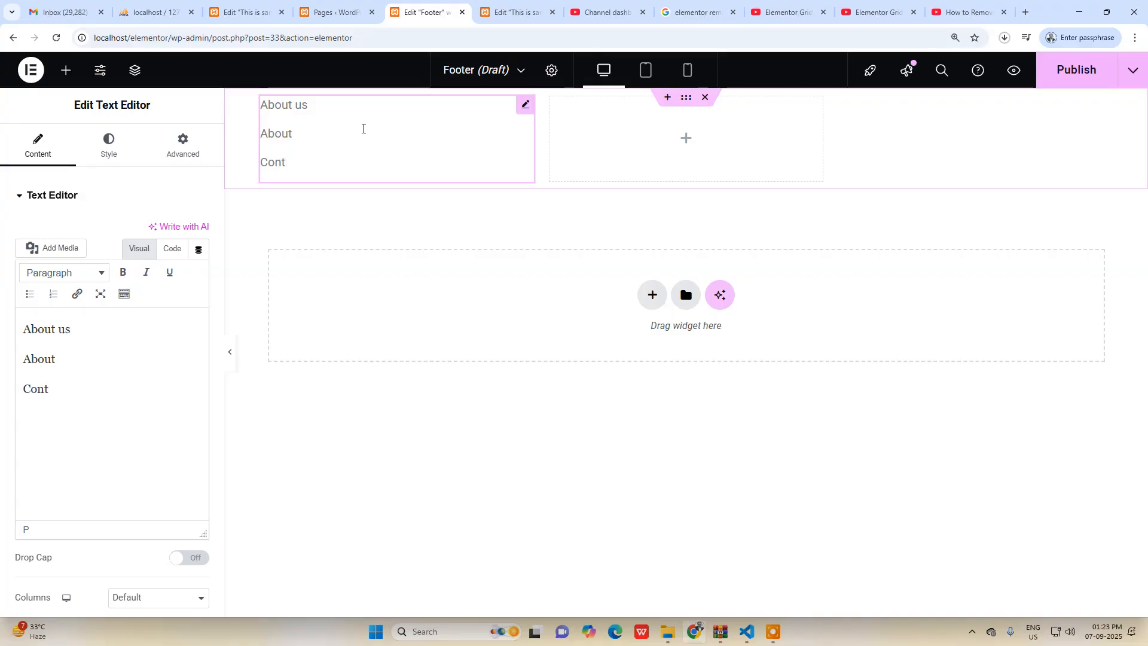
{"action": "key", "text": "BackSpace"}
{"action": "type", "text": "Who we are"}
Make the "About us" line in the footer's text widget bold.
{"action": "mouse_move", "coordinate": [308, 114]}
{"action": "left_mouse_down"}
{"action": "mouse_move", "coordinate": [287, 114]}
{"action": "mouse_move", "coordinate": [326, 121]}
{"action": "left_mouse_up"}
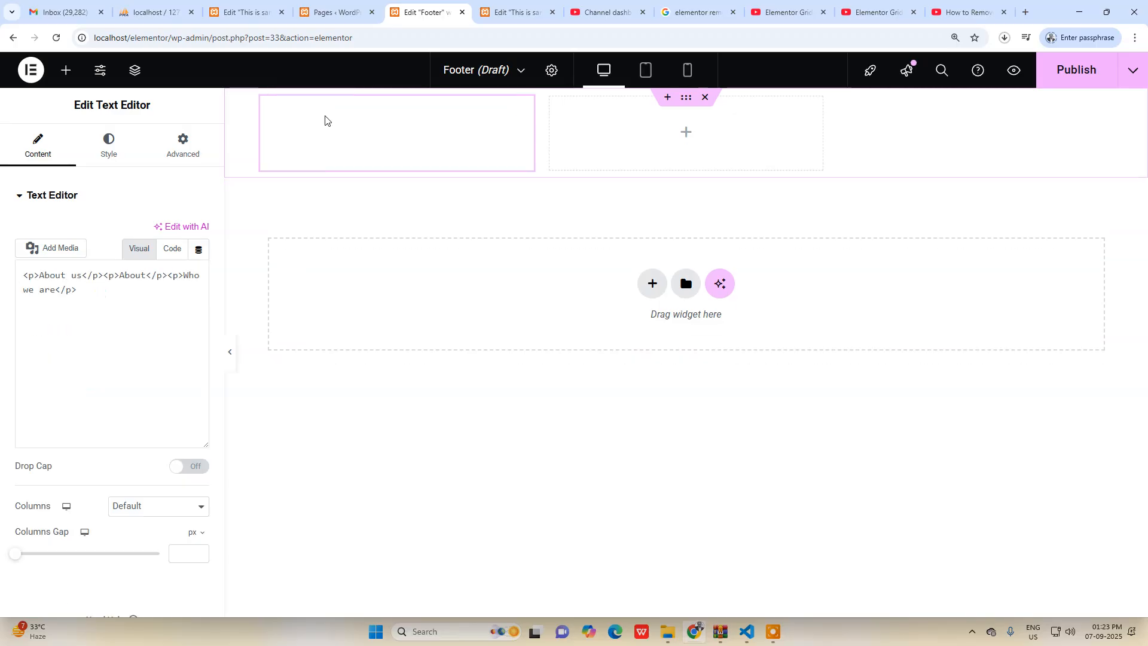
{"action": "left_click_drag", "start_coordinate": [110, 328], "coordinate": [27, 328]}
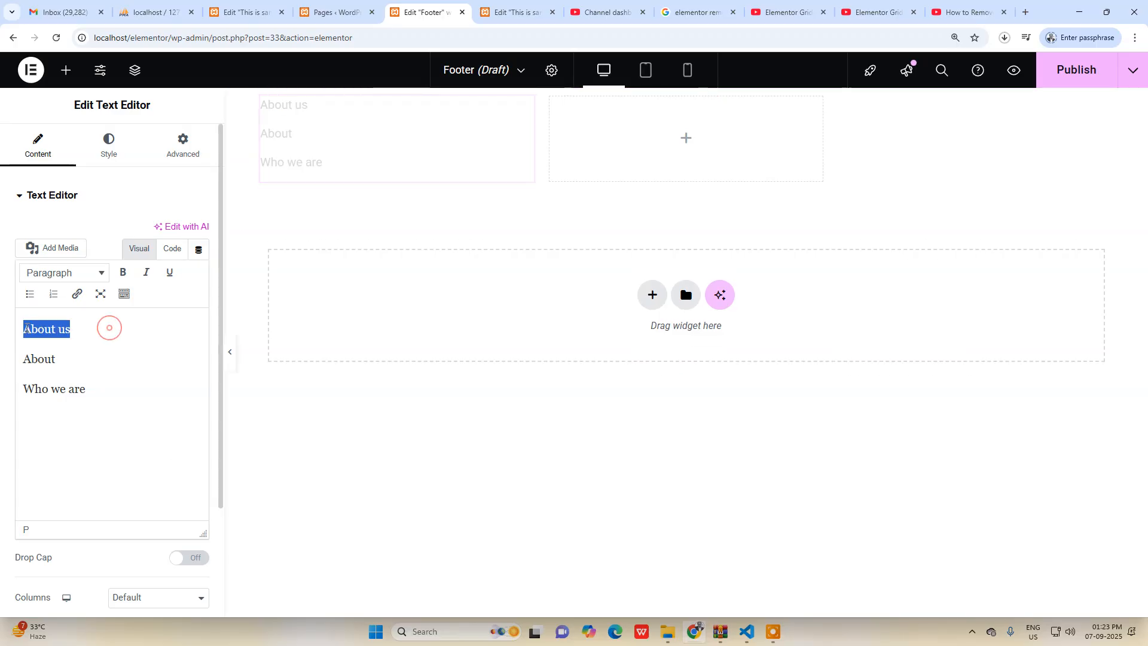
{"action": "left_click", "coordinate": [123, 272]}
{"action": "left_click", "coordinate": [109, 328]}
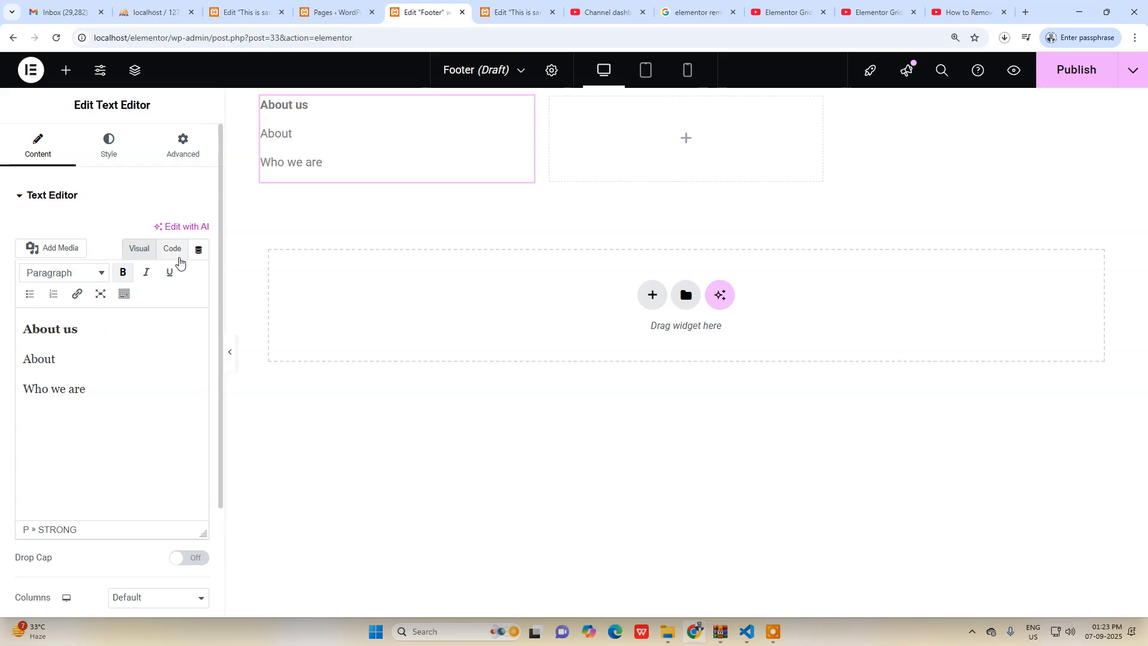
Turn the "About" and "Who we are" lines into a bulleted list and check the widget's HTML code.
{"action": "left_click", "coordinate": [172, 248]}
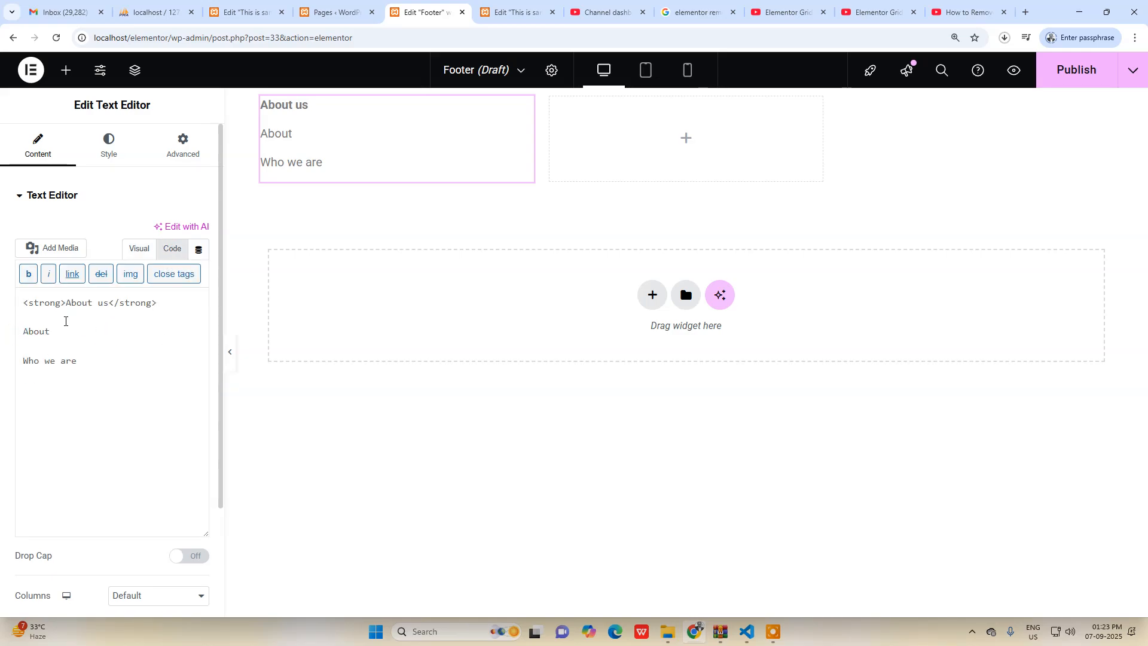
{"action": "left_click", "coordinate": [135, 248]}
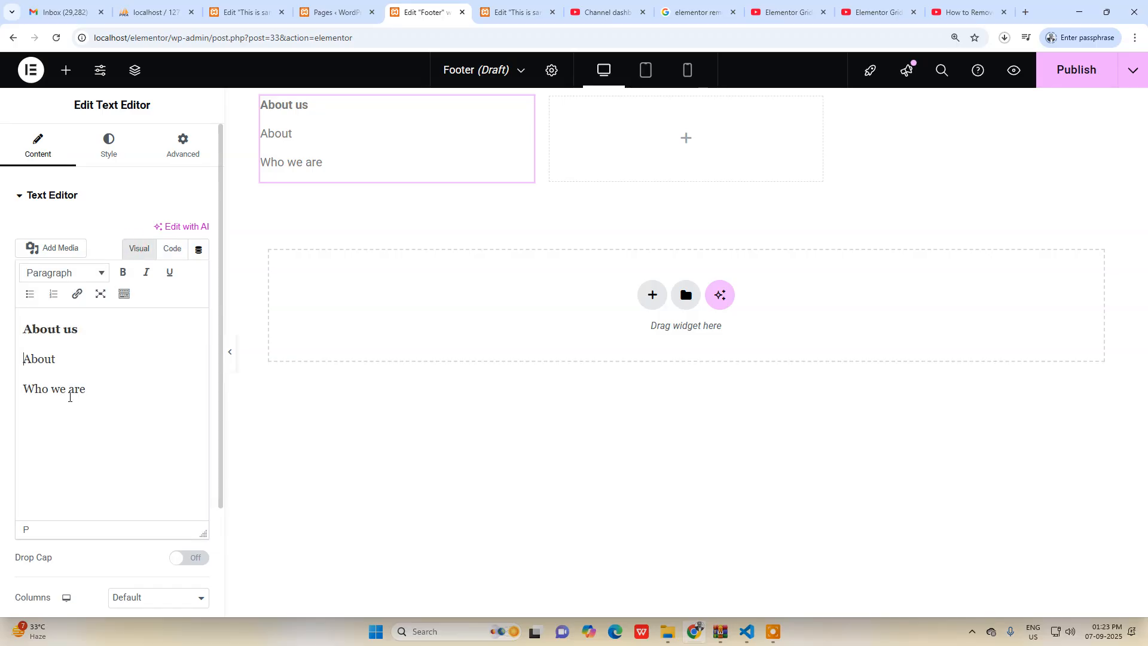
{"action": "left_click_drag", "start_coordinate": [62, 360], "coordinate": [9, 359]}
{"action": "left_click_drag", "start_coordinate": [86, 389], "coordinate": [7, 347]}
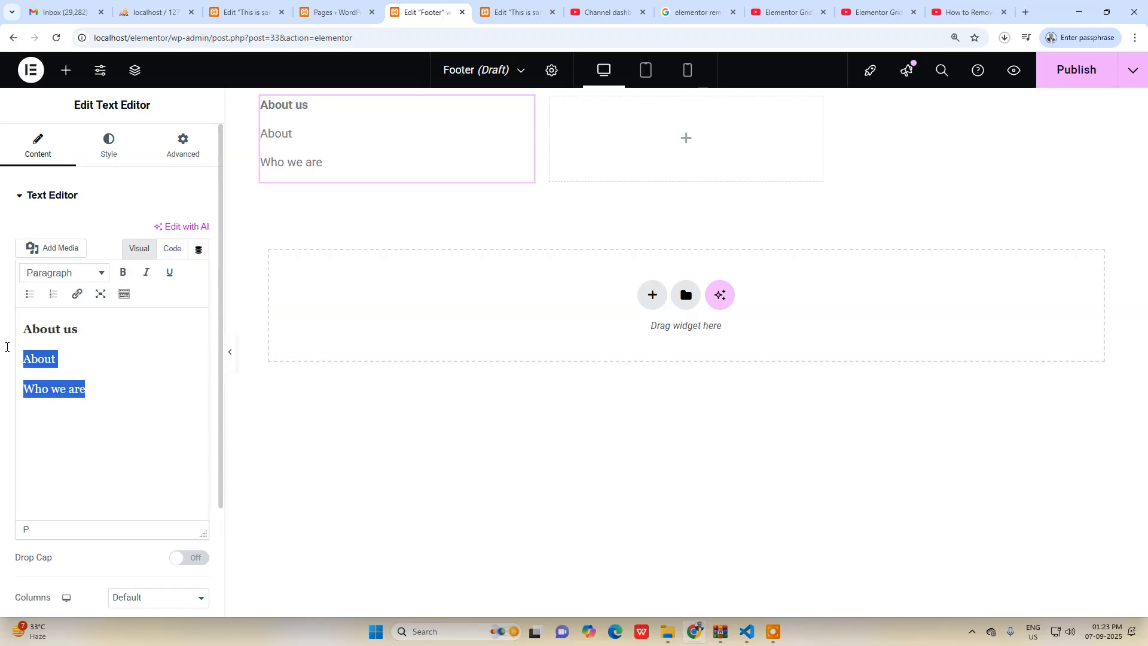
{"action": "left_click", "coordinate": [30, 294]}
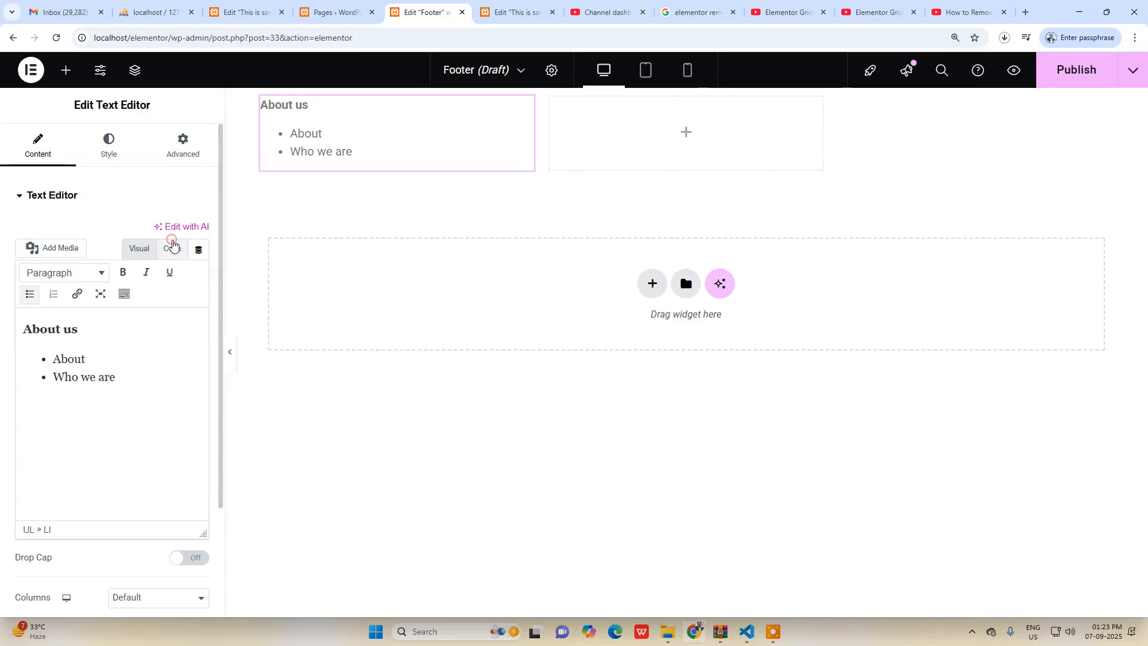
{"action": "left_click", "coordinate": [171, 248]}
{"action": "left_click", "coordinate": [130, 247]}
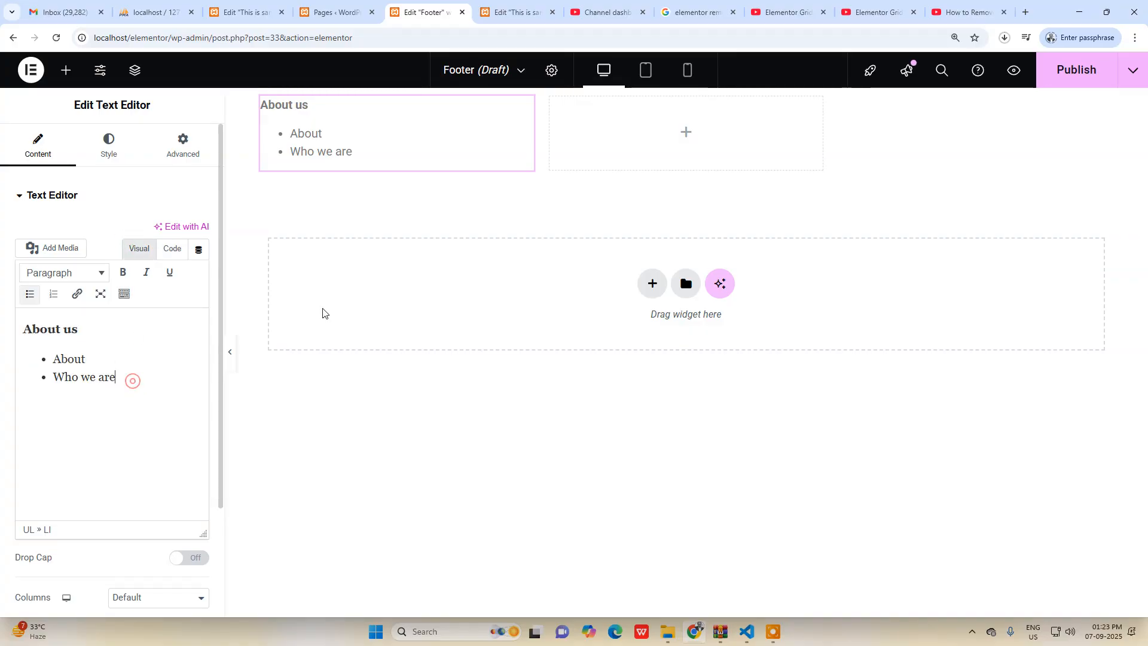
Add a Text Editor widget to the footer grid's second column and copy all the text of the first column's widget.
{"action": "left_click", "coordinate": [685, 133]}
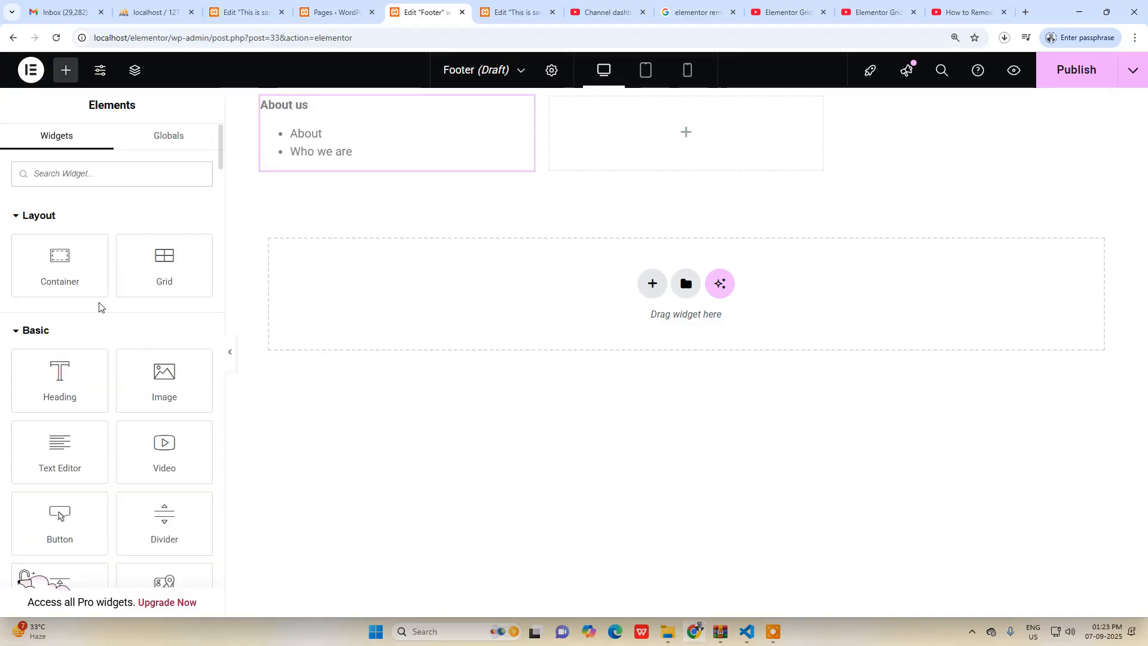
{"action": "left_click_drag", "start_coordinate": [66, 463], "coordinate": [690, 149]}
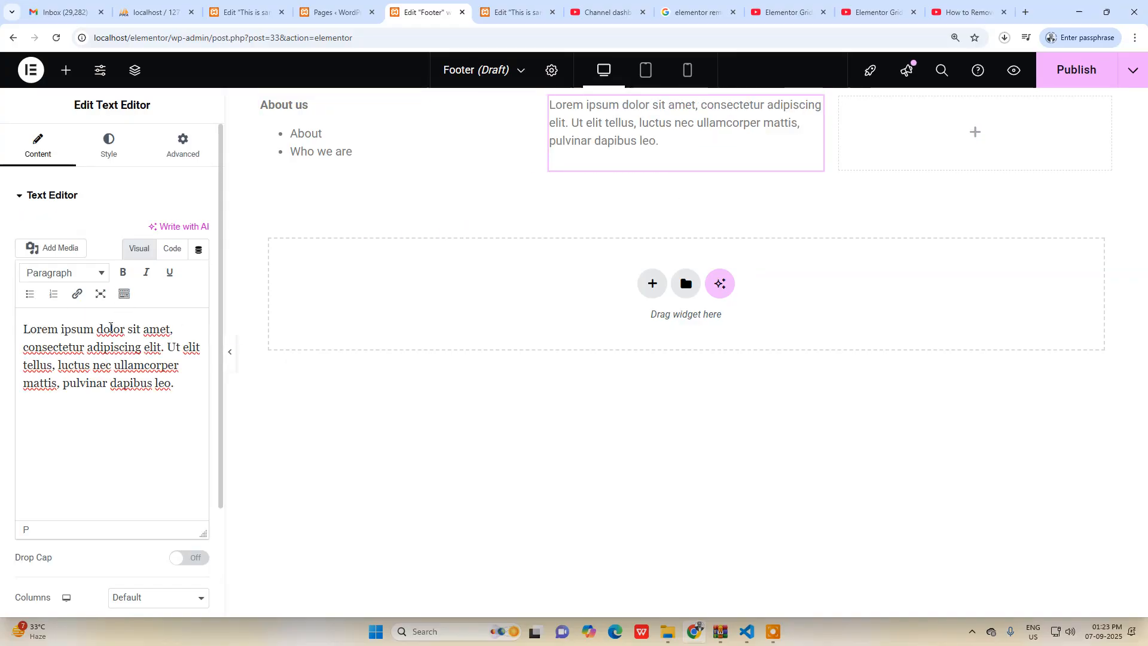
{"action": "left_click", "coordinate": [311, 128]}
{"action": "left_click", "coordinate": [121, 362]}
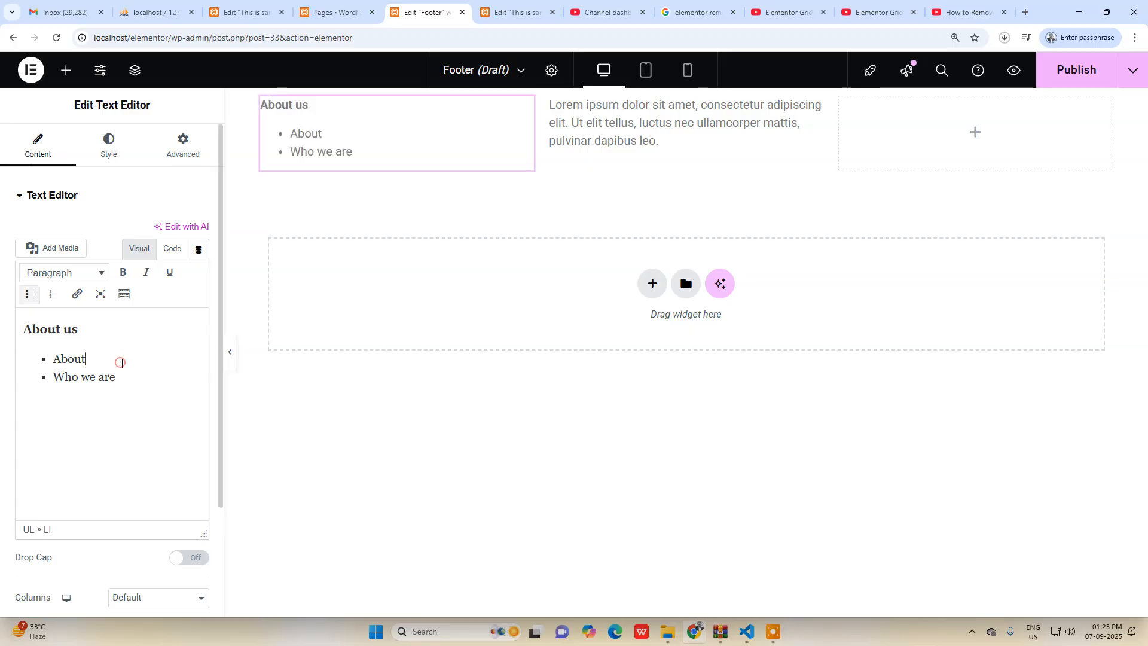
{"action": "key", "text": "ctrl+a"}
{"action": "key", "text": "ctrl+c"}
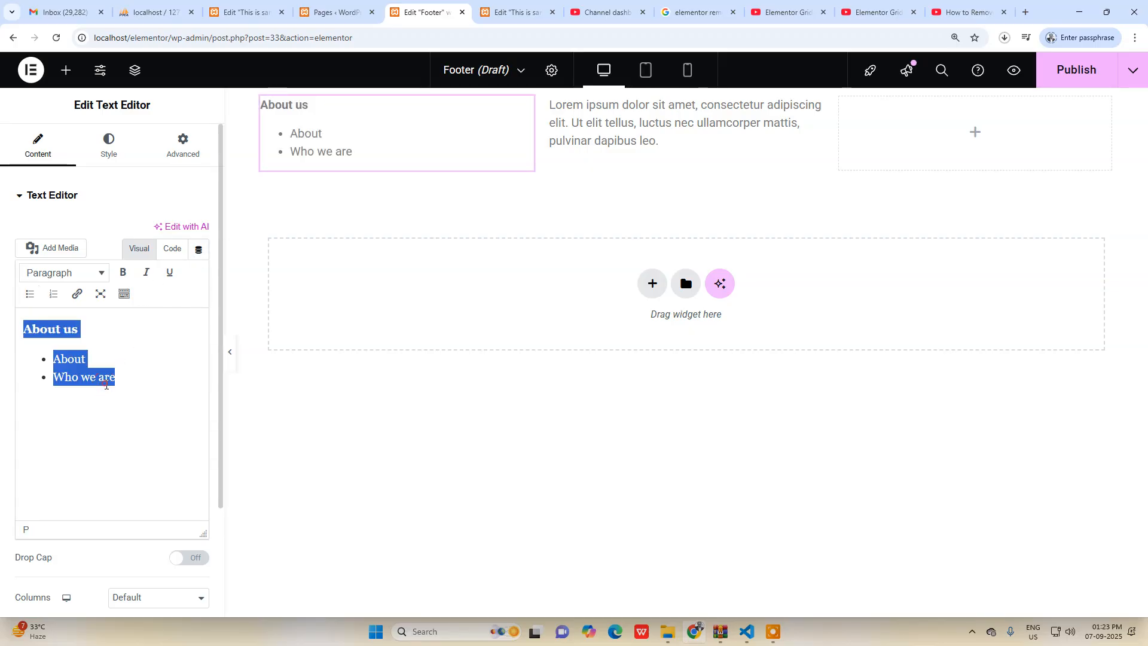
Replace the second column's placeholder text with the copied text and change its heading to "Services".
{"action": "left_click", "coordinate": [623, 123]}
{"action": "left_click", "coordinate": [110, 366]}
{"action": "key", "text": "ctrl+a"}
{"action": "key", "text": "ctrl+v"}
{"action": "left_click_drag", "start_coordinate": [78, 328], "coordinate": [27, 329]}
{"action": "type", "text": "Se"}
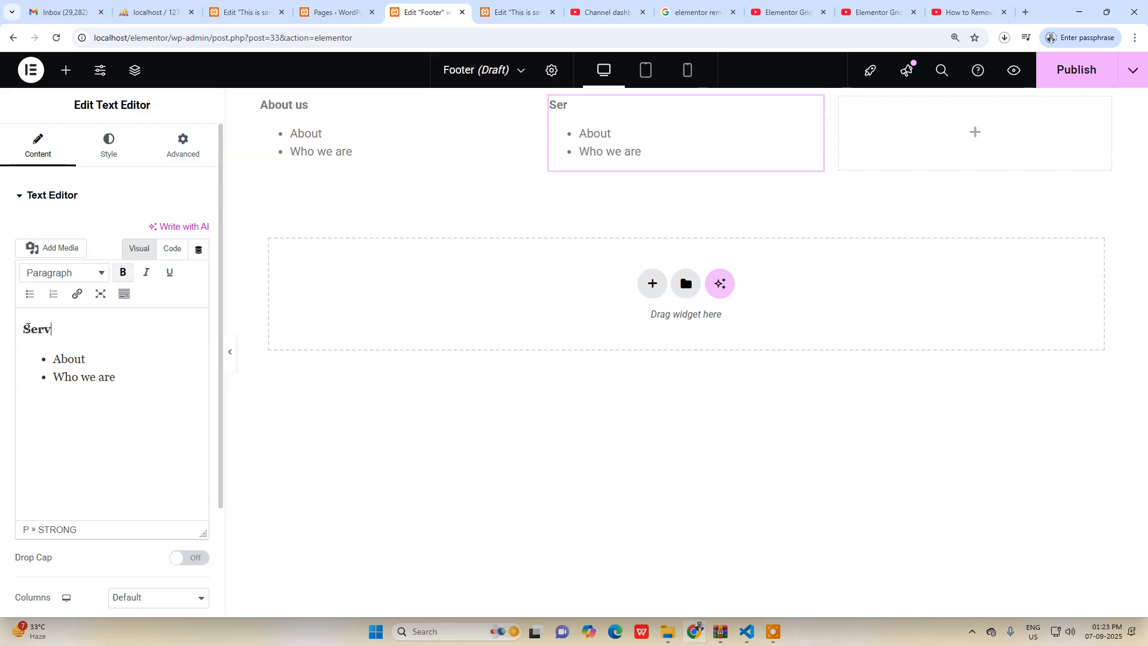
{"action": "left_click", "coordinate": [147, 413]}
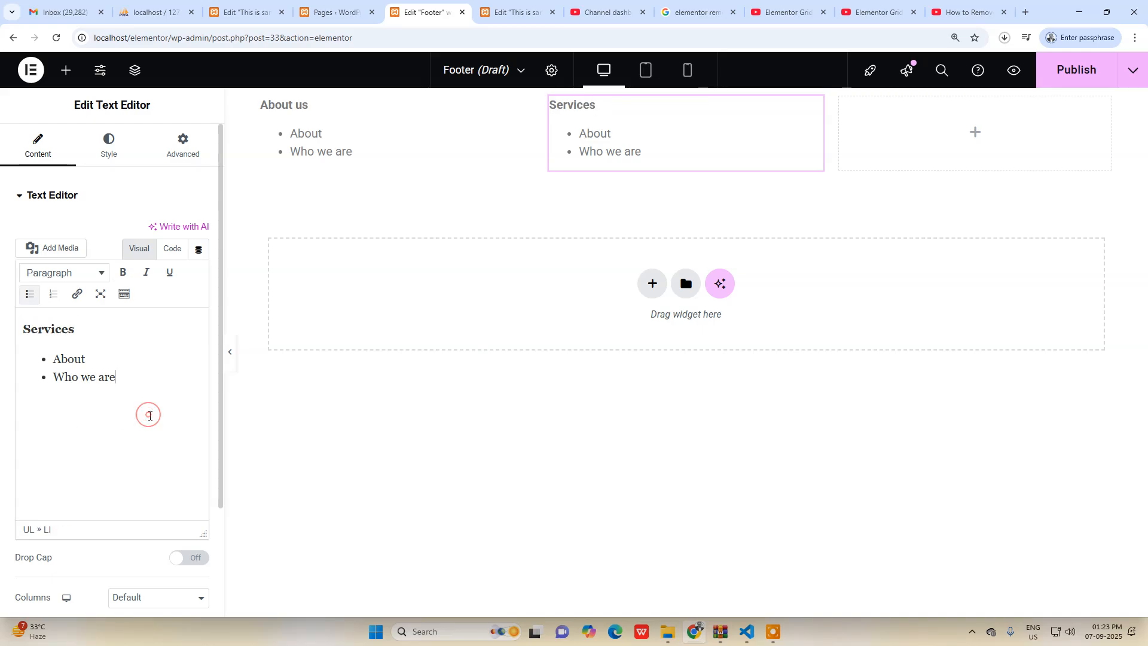
Add a Text Editor widget to the third column with the copied text and change its heading to "Contact us".
{"action": "left_click", "coordinate": [973, 132]}
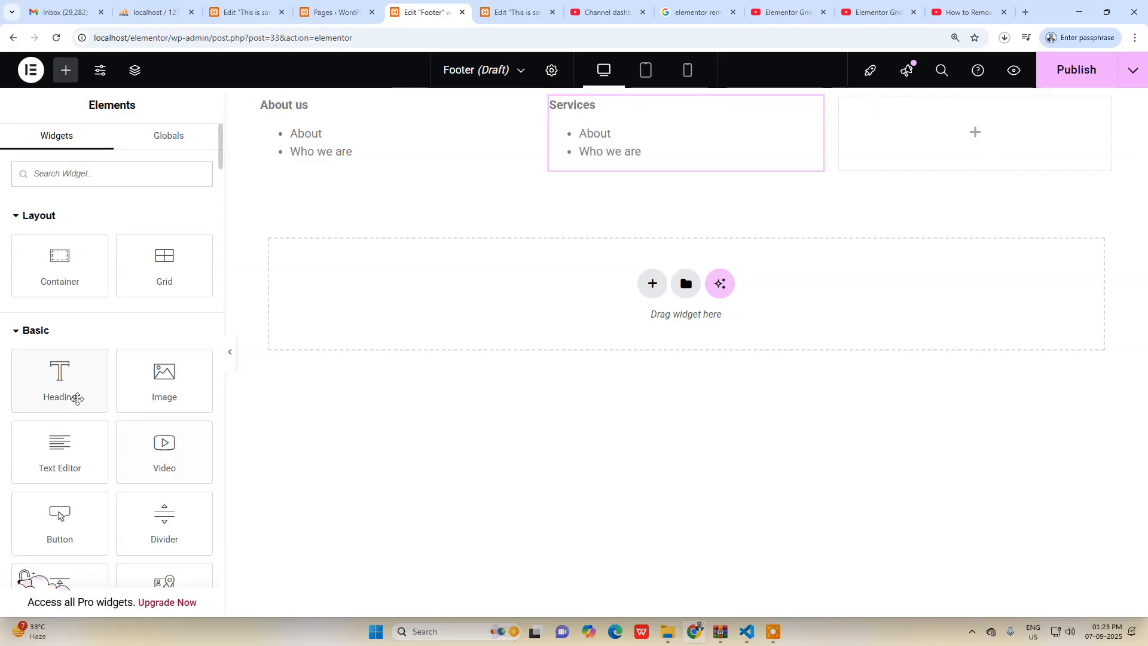
{"action": "left_click_drag", "start_coordinate": [59, 452], "coordinate": [957, 133]}
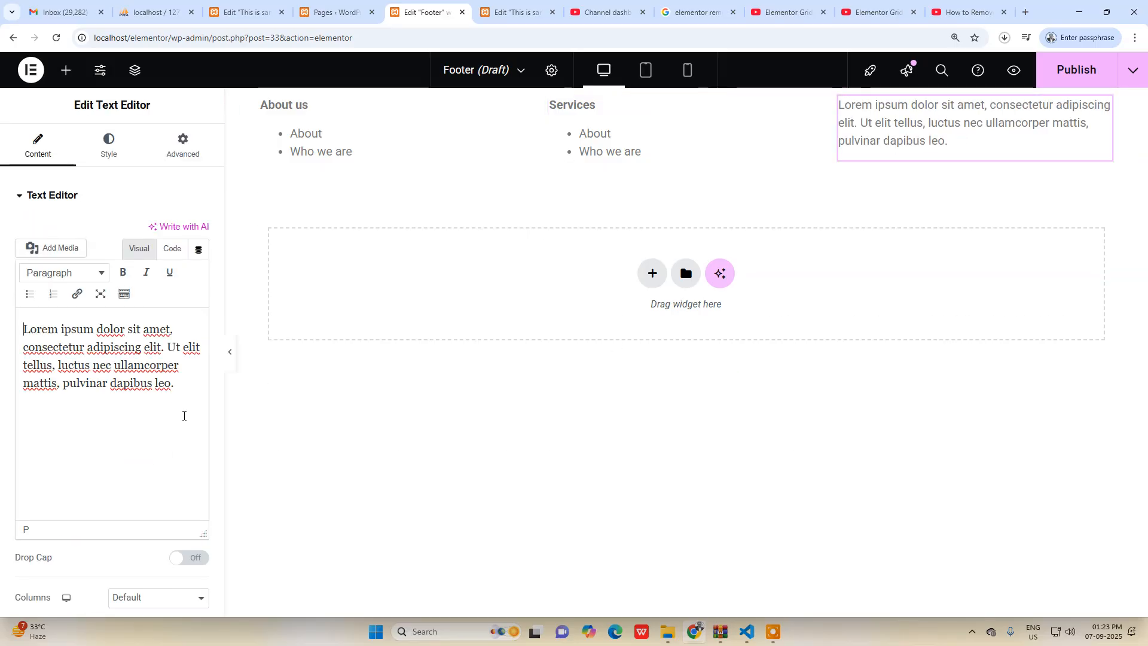
{"action": "key", "text": "ctrl+a"}
{"action": "key", "text": "ctrl+v"}
{"action": "left_click_drag", "start_coordinate": [96, 332], "coordinate": [13, 333]}
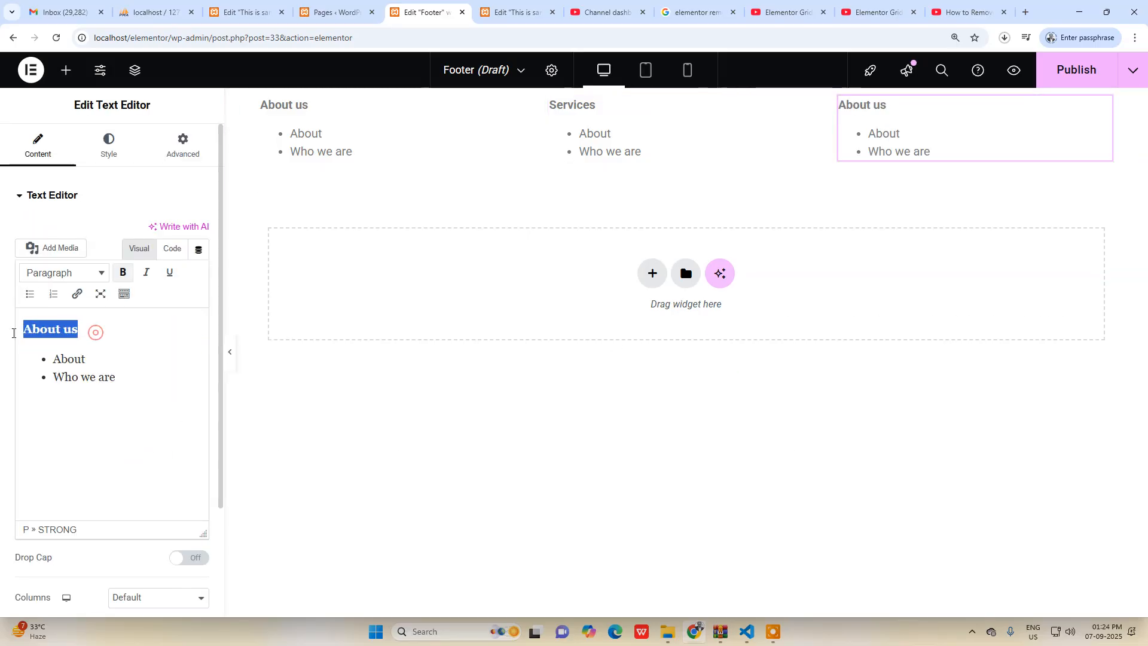
{"action": "type", "text": "Cot"}
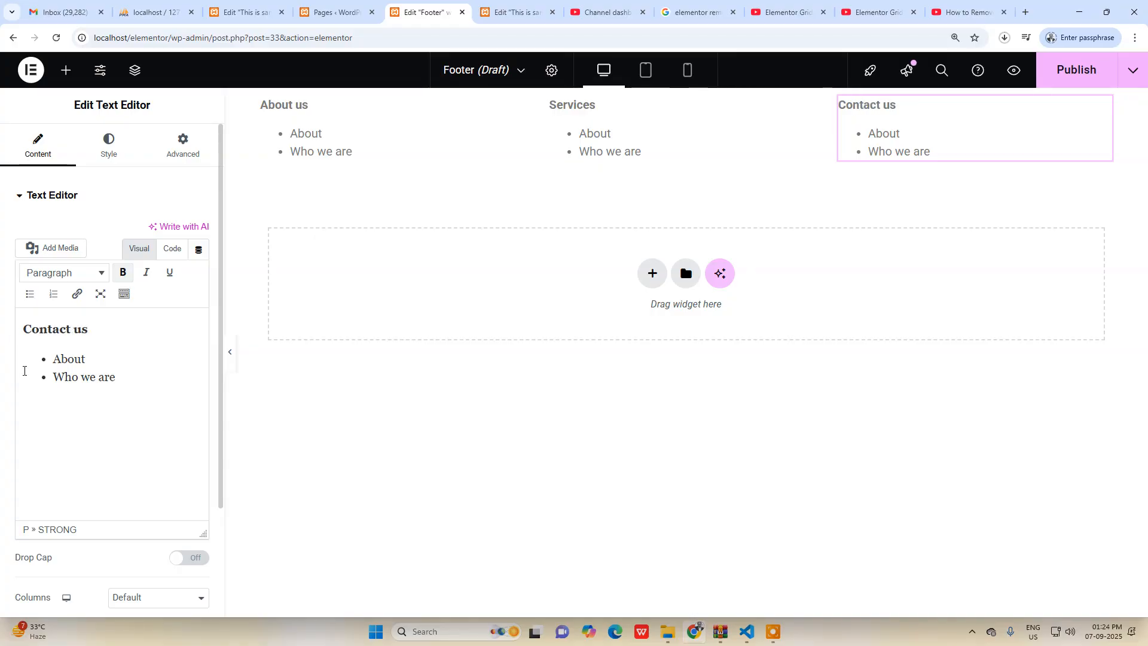
{"action": "left_click", "coordinate": [149, 388]}
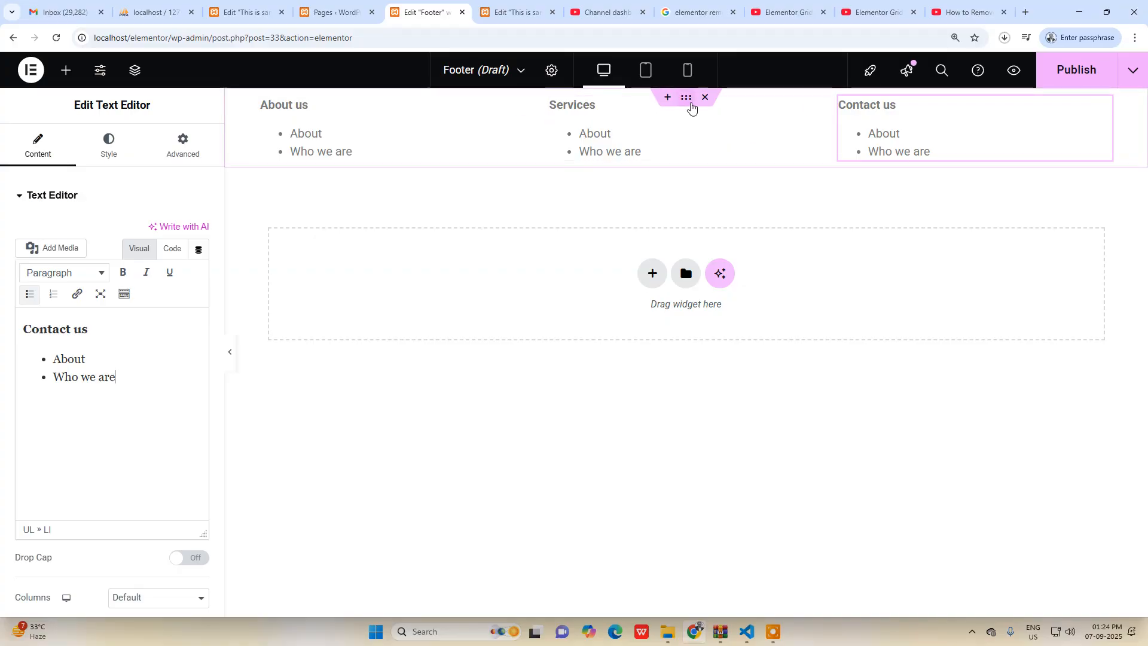
Set the footer grid's content width to Full Width, keeping the Grid container layout.
{"action": "left_click", "coordinate": [686, 98]}
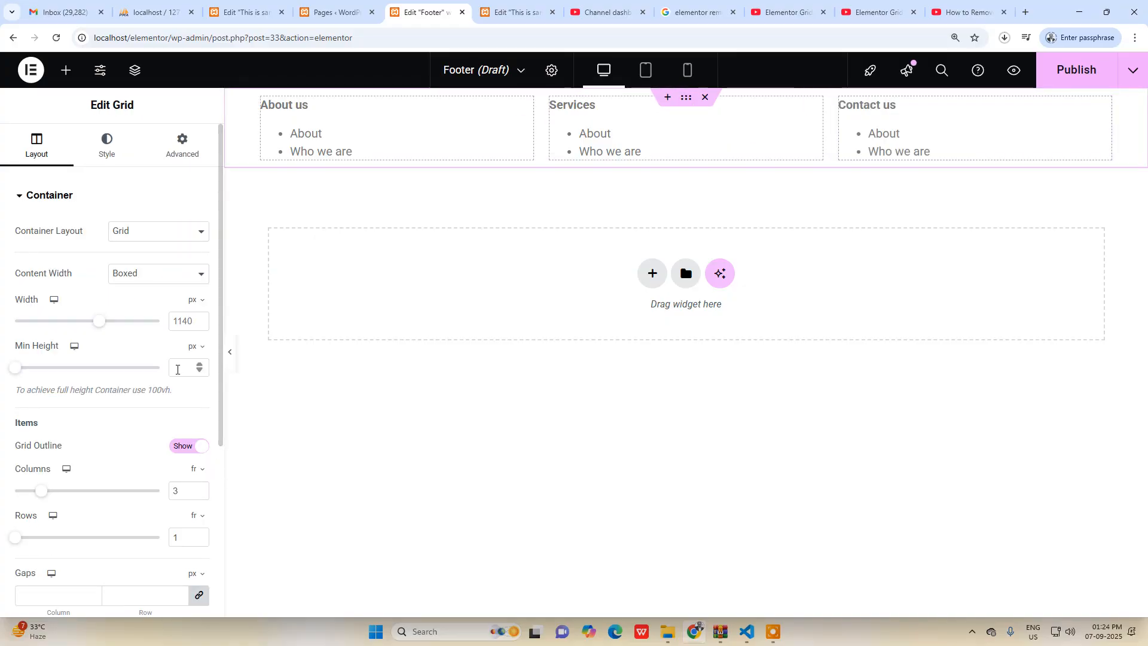
{"action": "scroll", "coordinate": [128, 418], "scroll_direction": "down", "scroll_amount": 1}
{"action": "scroll", "coordinate": [128, 422], "scroll_direction": "down", "scroll_amount": 1}
{"action": "scroll", "coordinate": [123, 419], "scroll_direction": "up", "scroll_amount": 2}
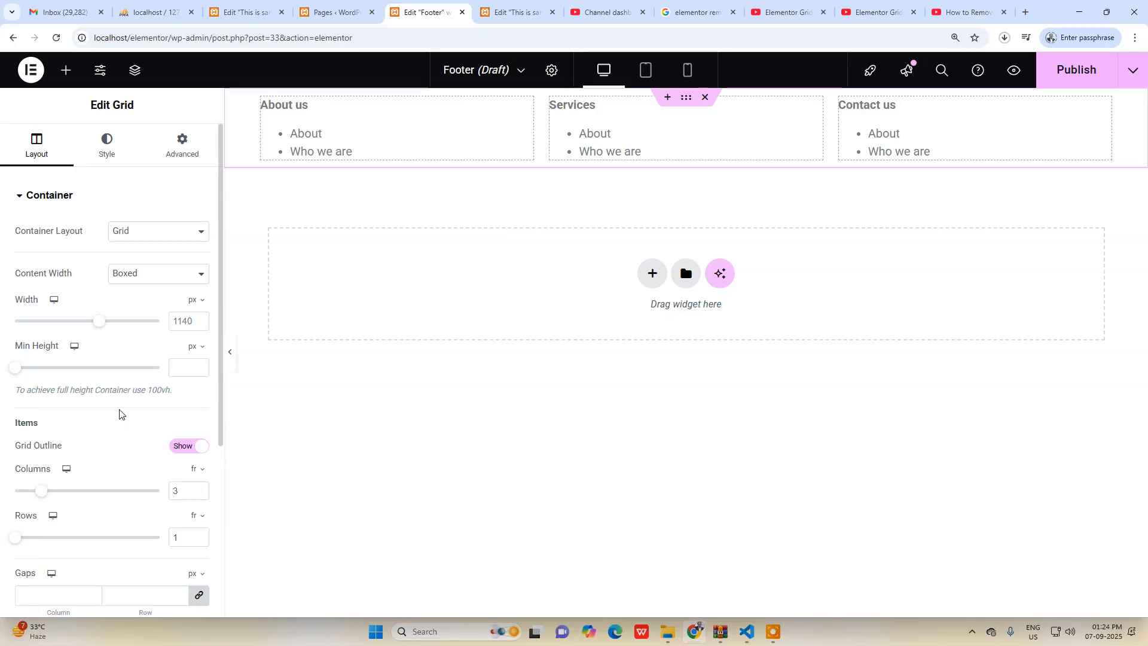
{"action": "left_click", "coordinate": [145, 233]}
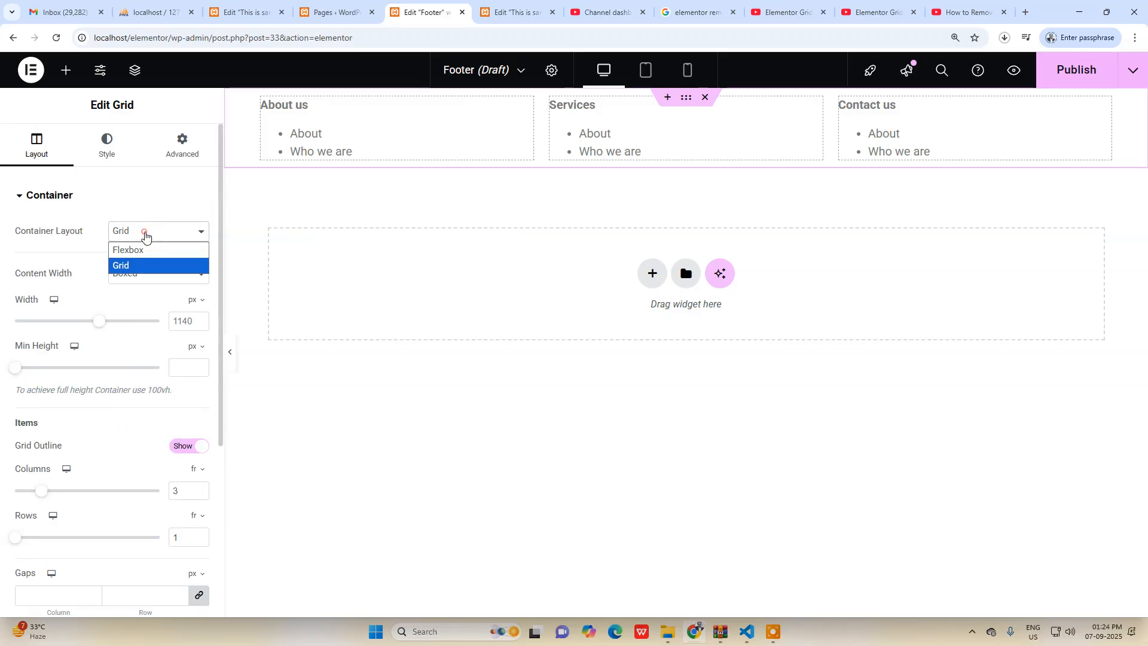
{"action": "left_click", "coordinate": [53, 250]}
{"action": "left_click", "coordinate": [154, 275]}
{"action": "left_click", "coordinate": [141, 308]}
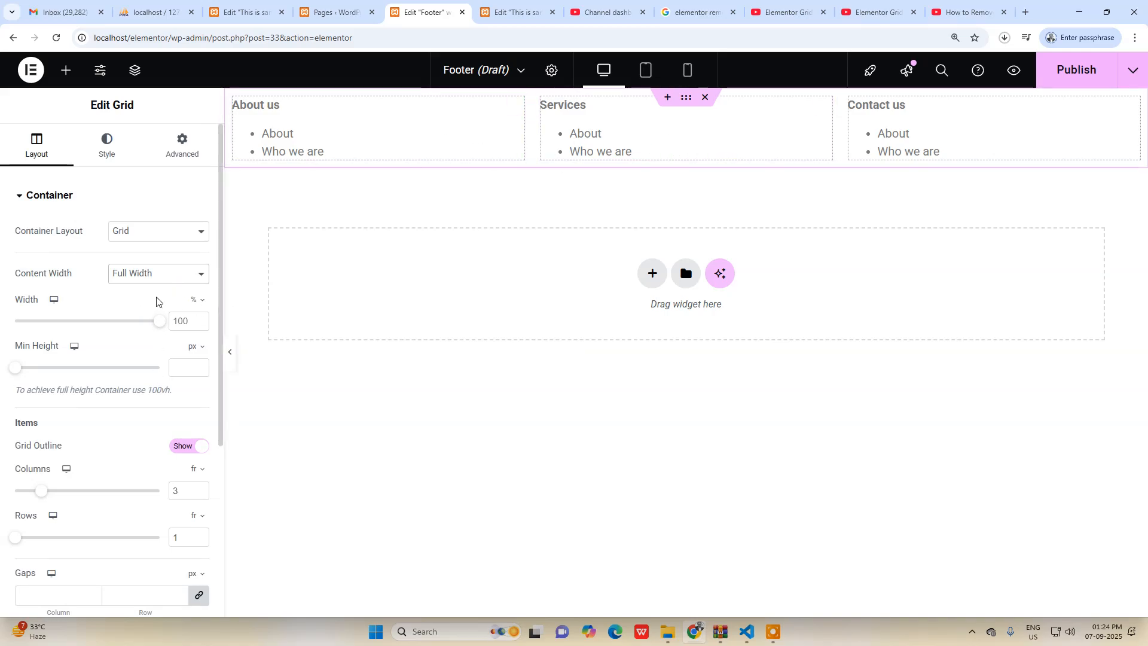
Give the footer grid a classic solid background in black, #000000.
{"action": "scroll", "coordinate": [159, 389], "scroll_direction": "down", "scroll_amount": 1}
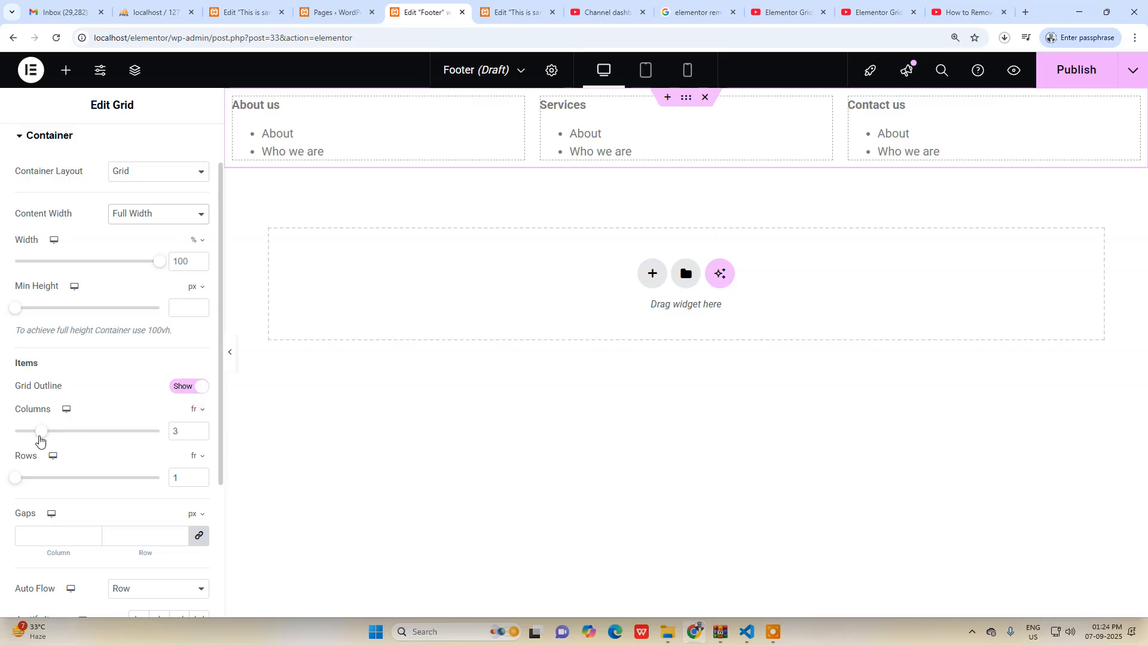
{"action": "scroll", "coordinate": [38, 439], "scroll_direction": "down", "scroll_amount": 2}
{"action": "scroll", "coordinate": [39, 435], "scroll_direction": "down", "scroll_amount": 1}
{"action": "scroll", "coordinate": [57, 397], "scroll_direction": "up", "scroll_amount": 5}
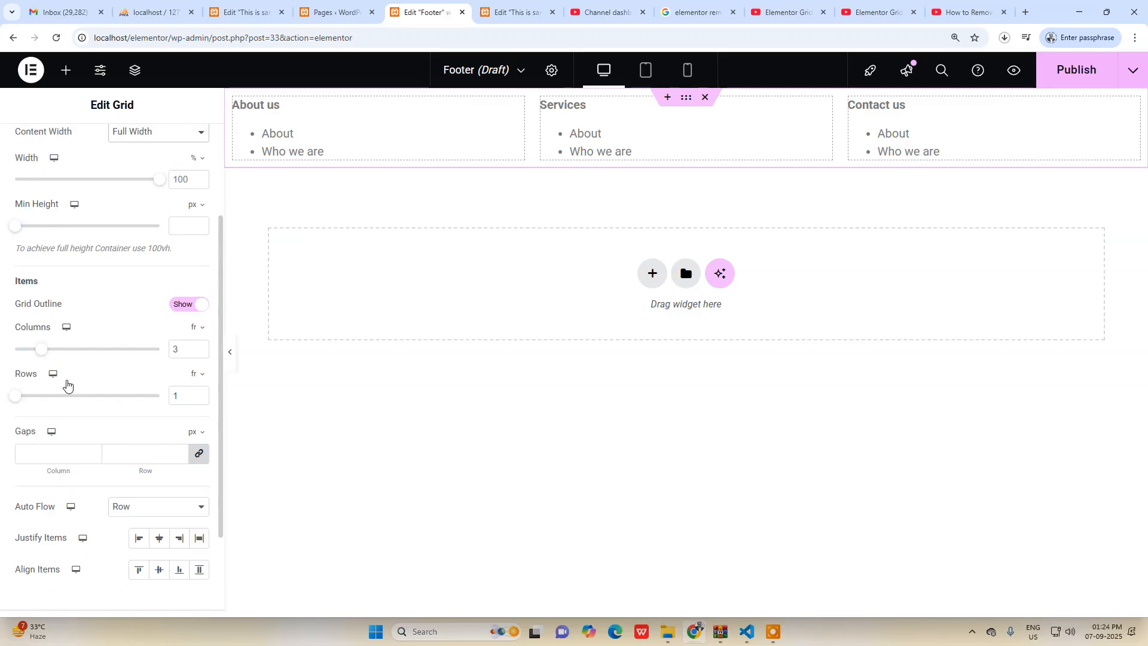
{"action": "left_click", "coordinate": [103, 152]}
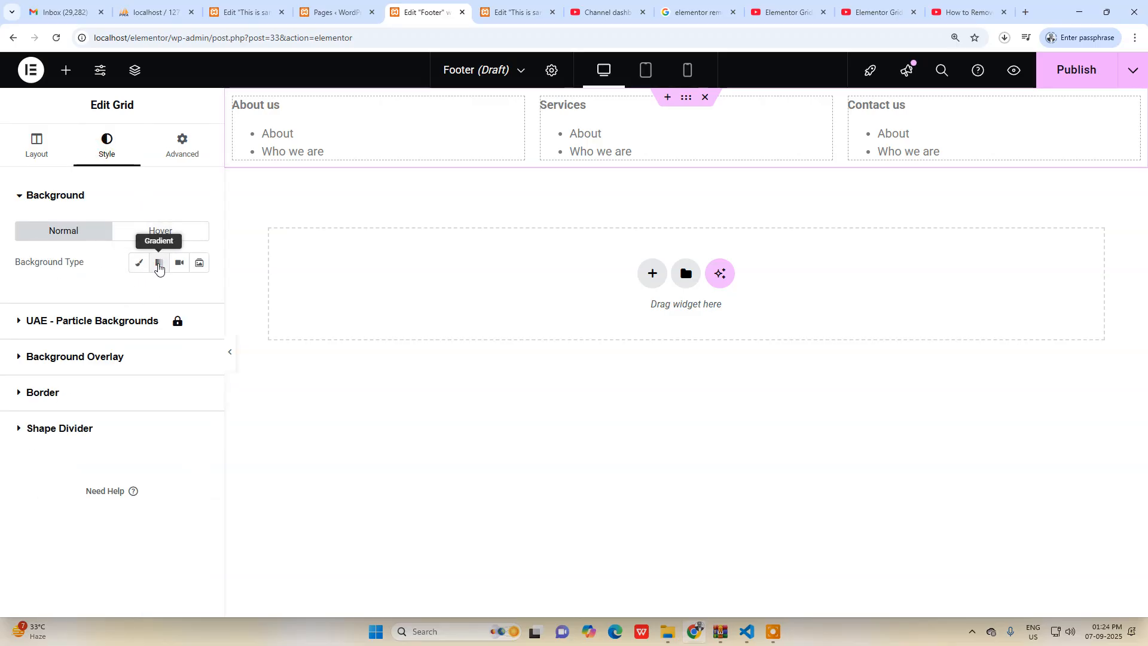
{"action": "left_click", "coordinate": [159, 265]}
{"action": "left_click", "coordinate": [160, 265]}
{"action": "left_click", "coordinate": [141, 264]}
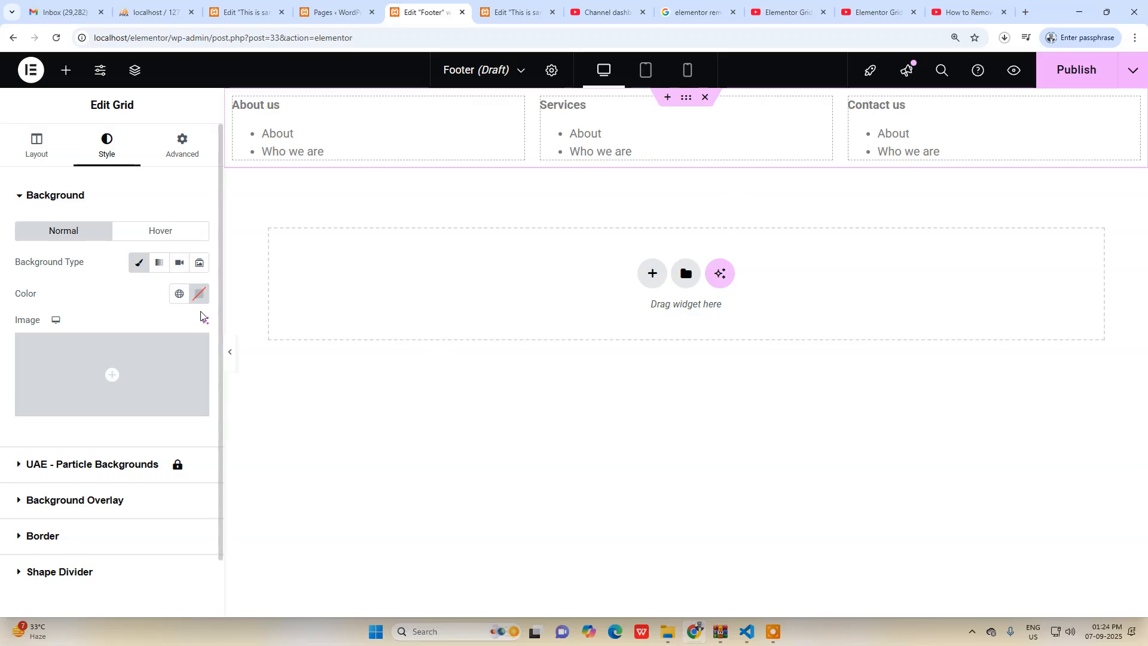
{"action": "left_click", "coordinate": [199, 293]}
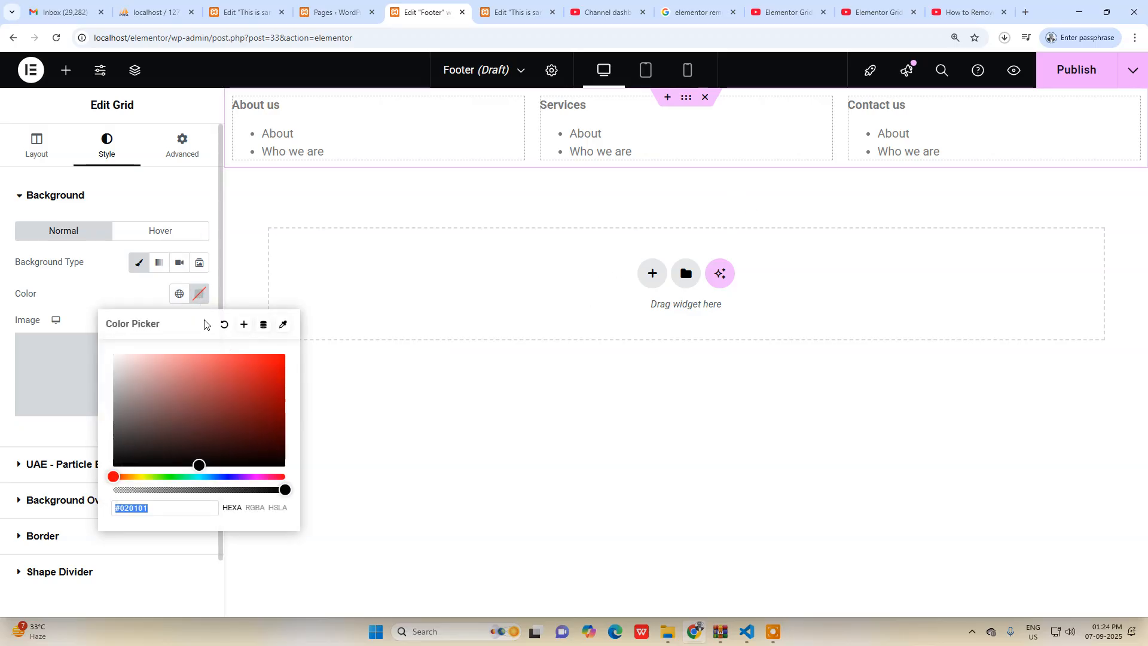
{"action": "left_click_drag", "start_coordinate": [172, 451], "coordinate": [38, 474]}
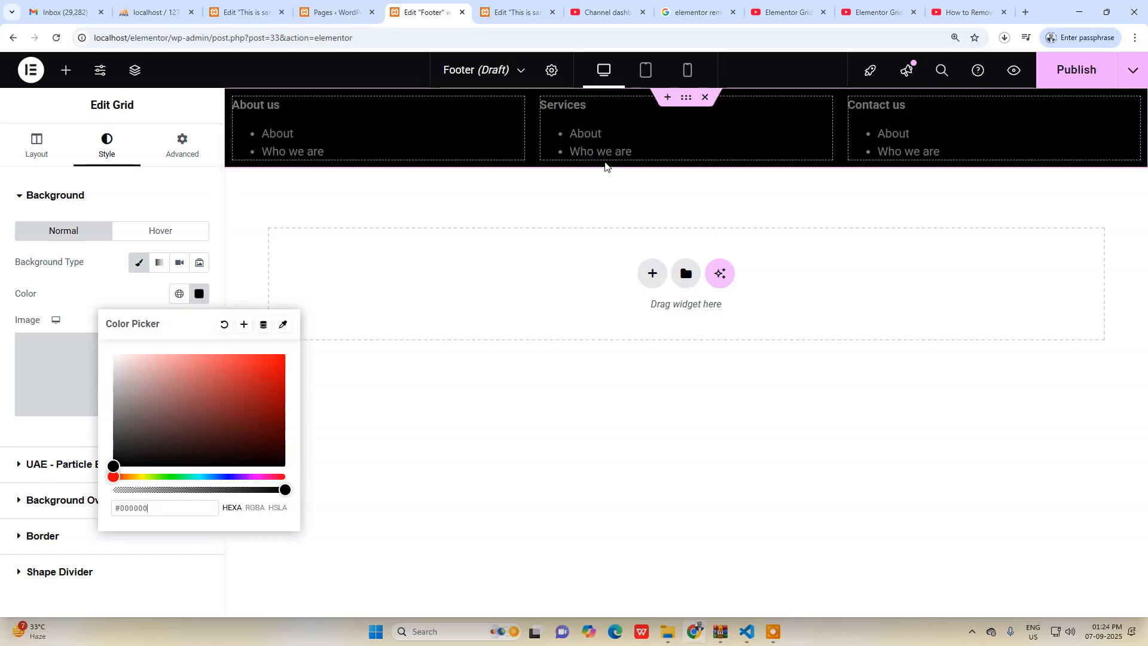
{"action": "left_click", "coordinate": [104, 282]}
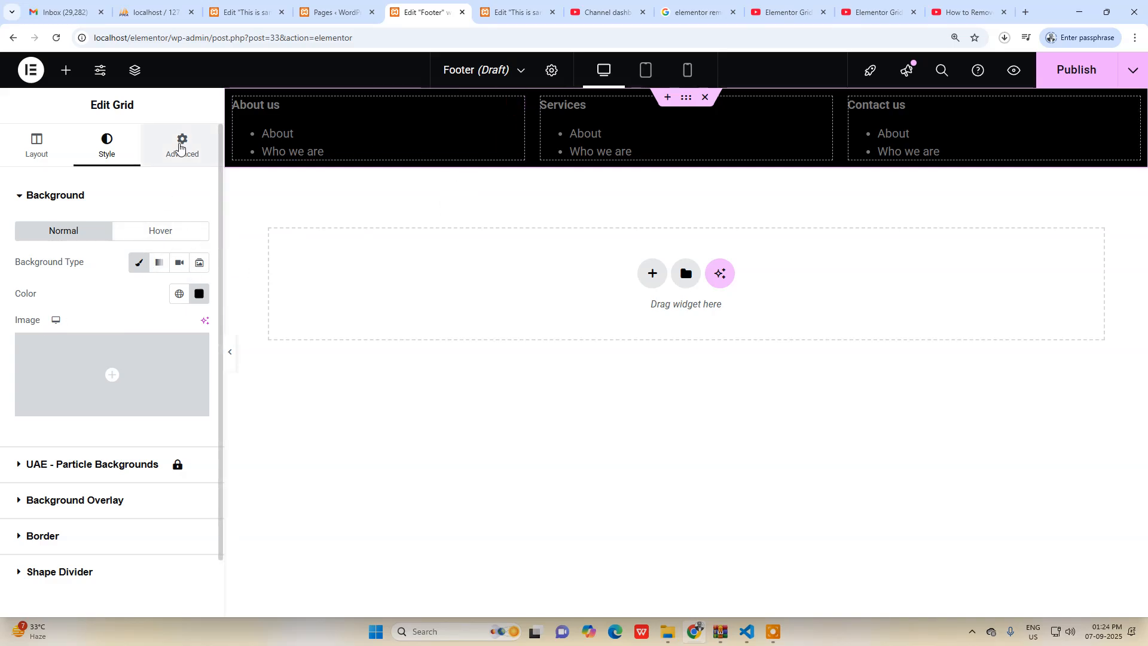
Unlink the footer grid's padding sides, set the left padding to 20 px and publish the footer.
{"action": "left_click", "coordinate": [180, 148]}
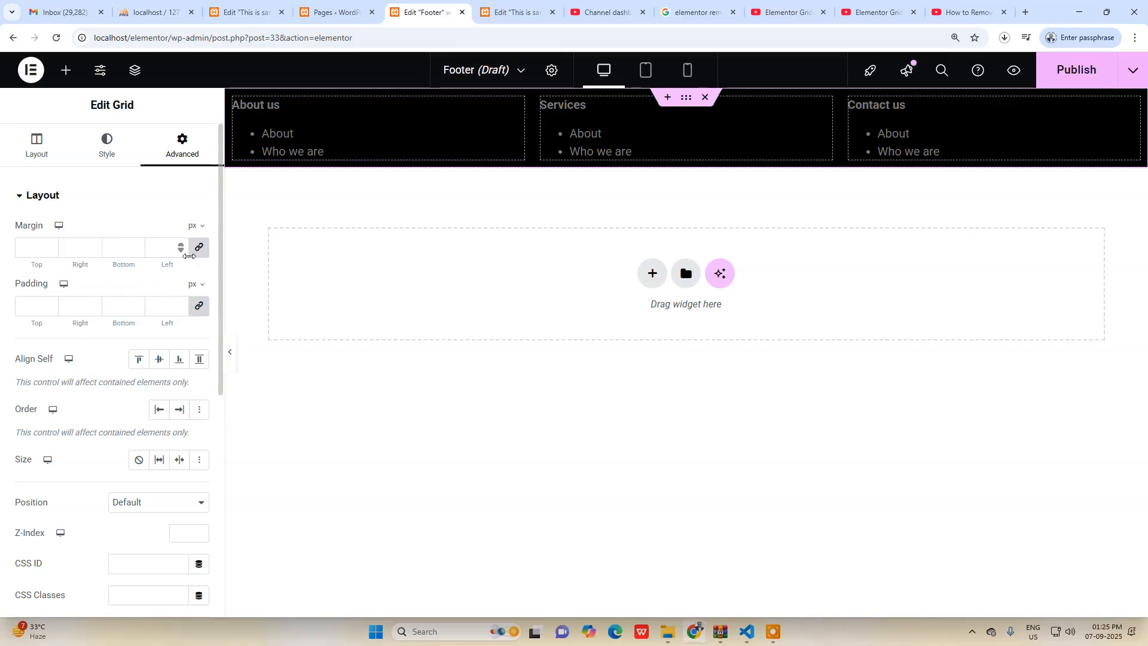
{"action": "left_click", "coordinate": [199, 305]}
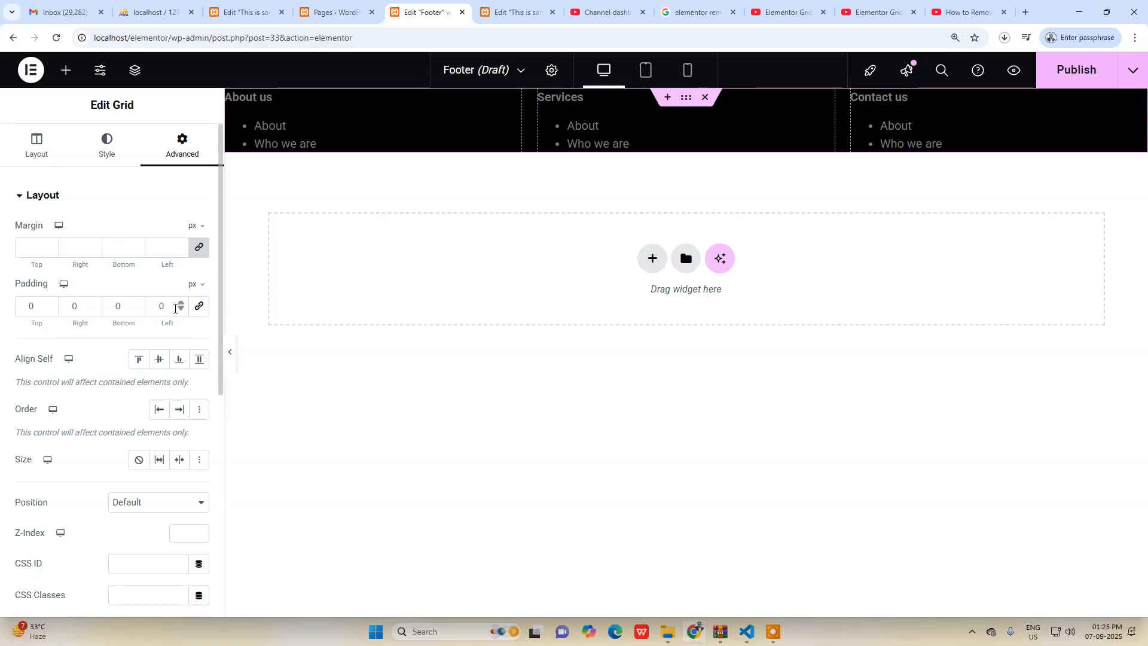
{"action": "left_click", "coordinate": [182, 303]}
{"action": "left_click", "coordinate": [182, 303]}
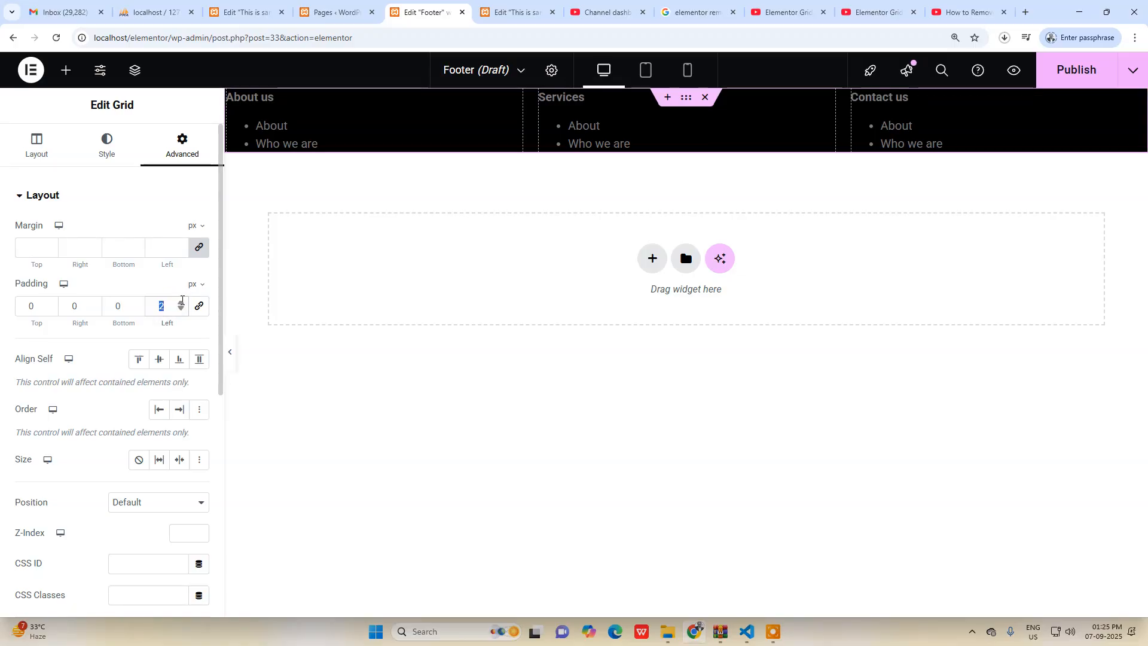
{"action": "left_click", "coordinate": [180, 303]}
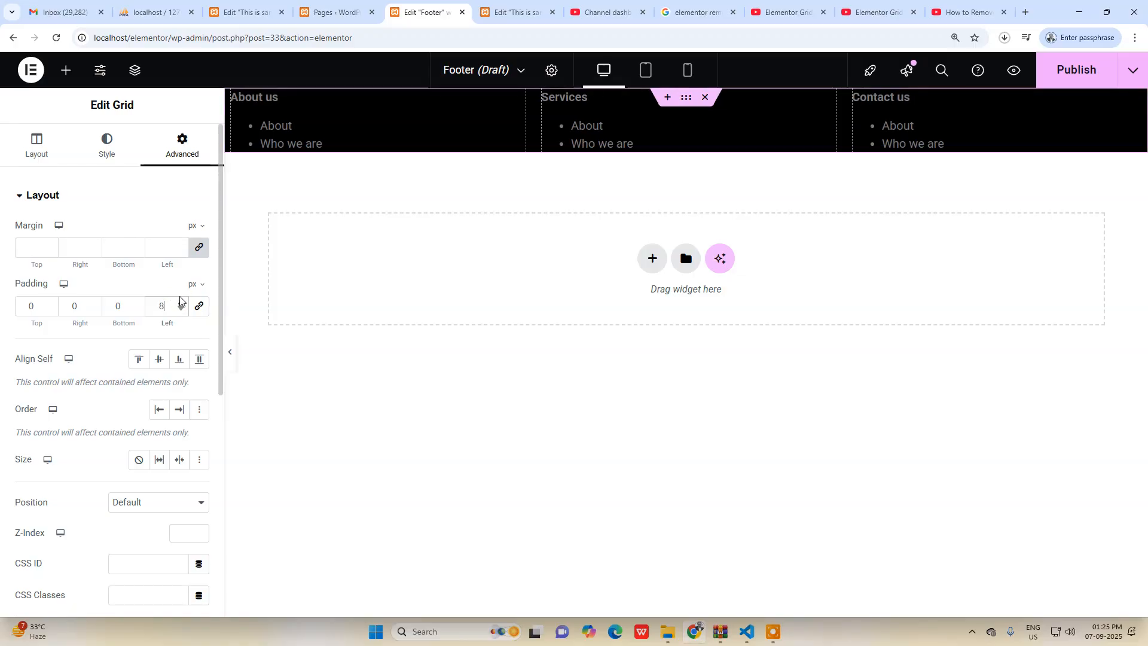
{"action": "left_click_drag", "start_coordinate": [180, 284], "coordinate": [178, 288]}
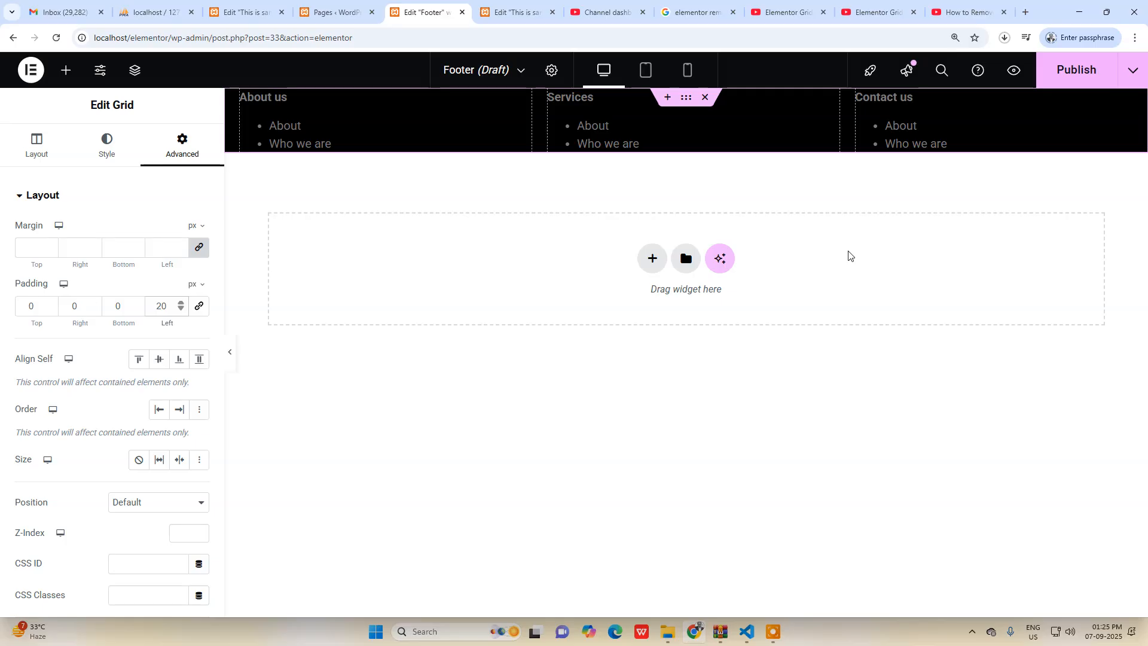
{"action": "left_click", "coordinate": [1070, 79]}
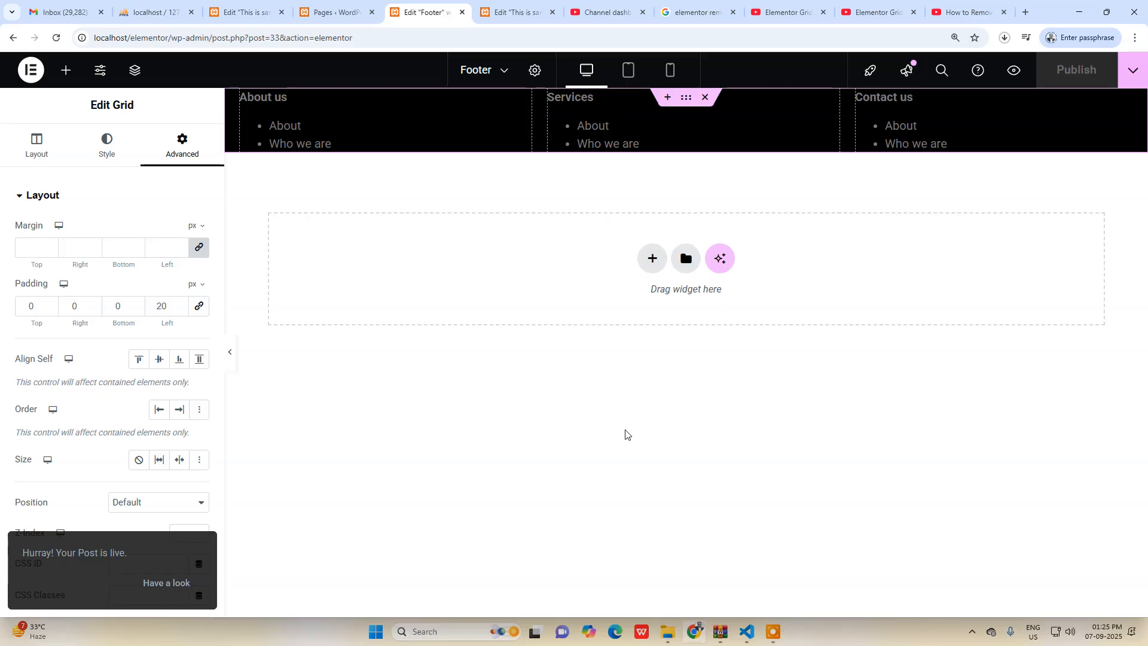
Look over the sample page in its editor, and close the duplicate sample page editor and the channel dashboard in the browser.
{"action": "left_click", "coordinate": [257, 12]}
{"action": "scroll", "coordinate": [303, 177], "scroll_direction": "down", "scroll_amount": 3}
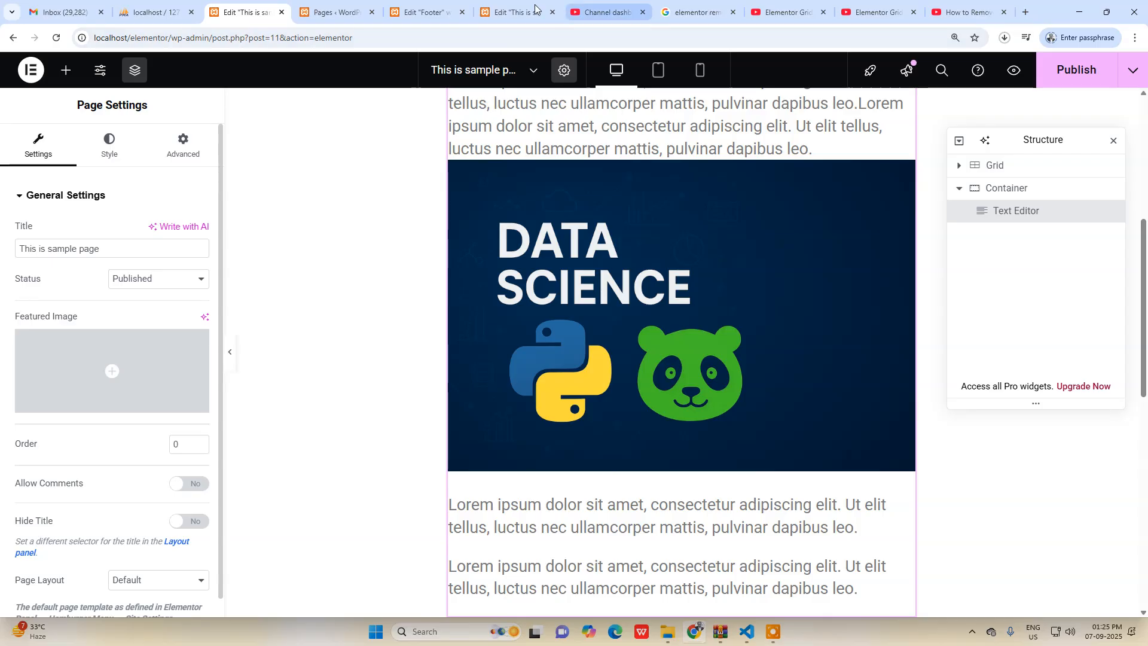
{"action": "left_click", "coordinate": [526, 12]}
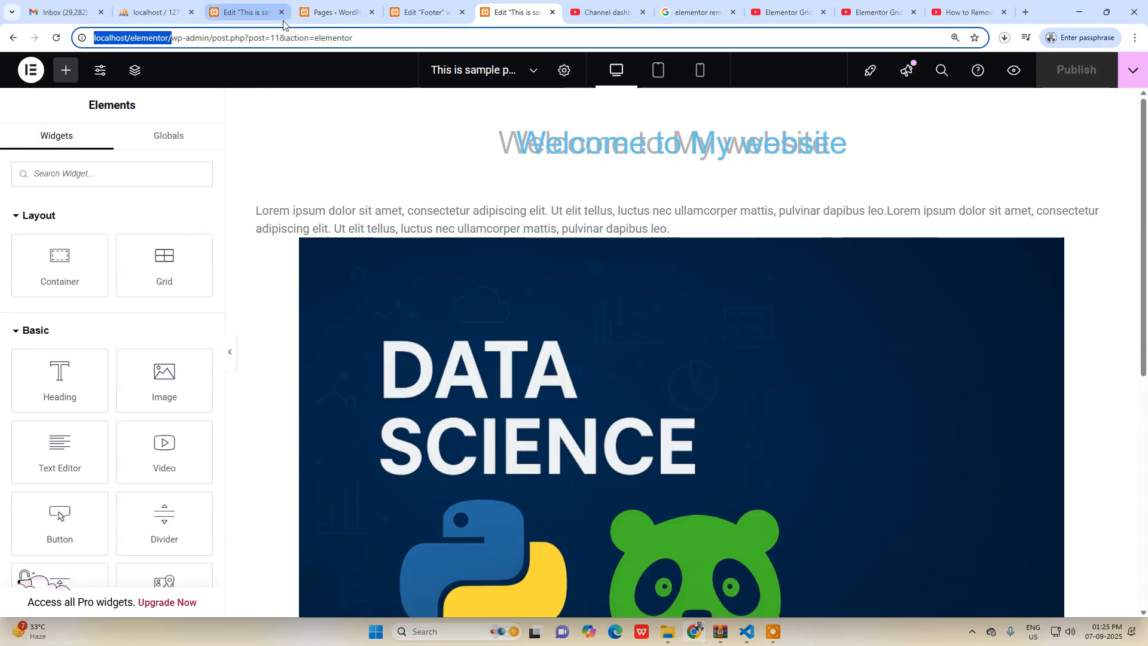
{"action": "left_click", "coordinate": [552, 12]}
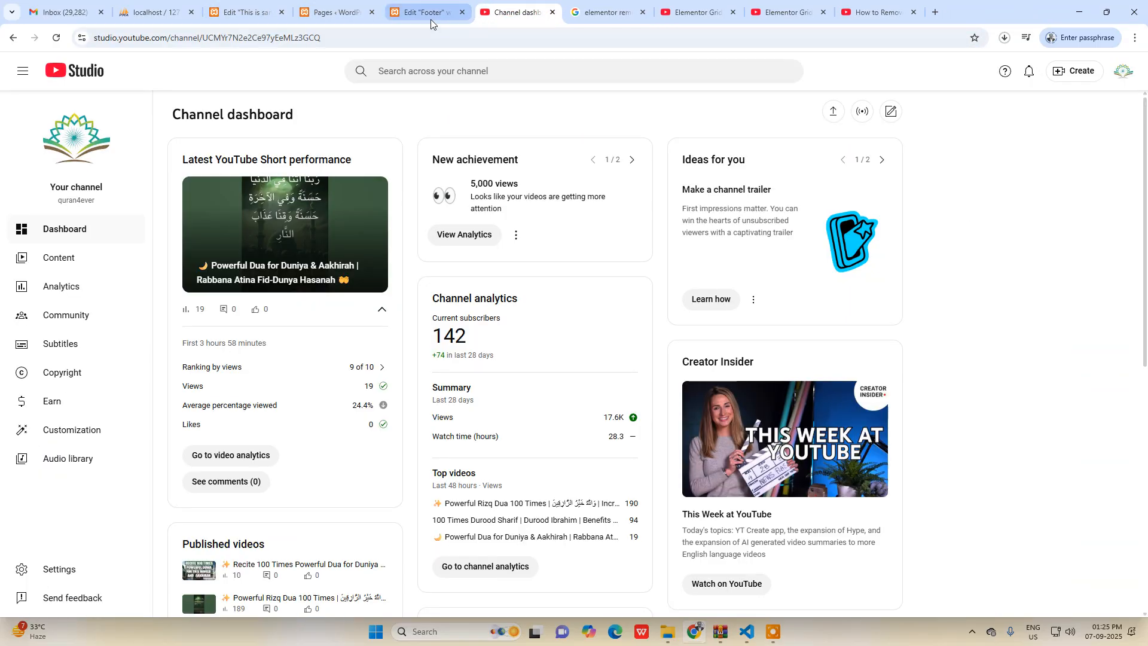
{"action": "left_click", "coordinate": [431, 20]}
{"action": "left_click", "coordinate": [549, 16]}
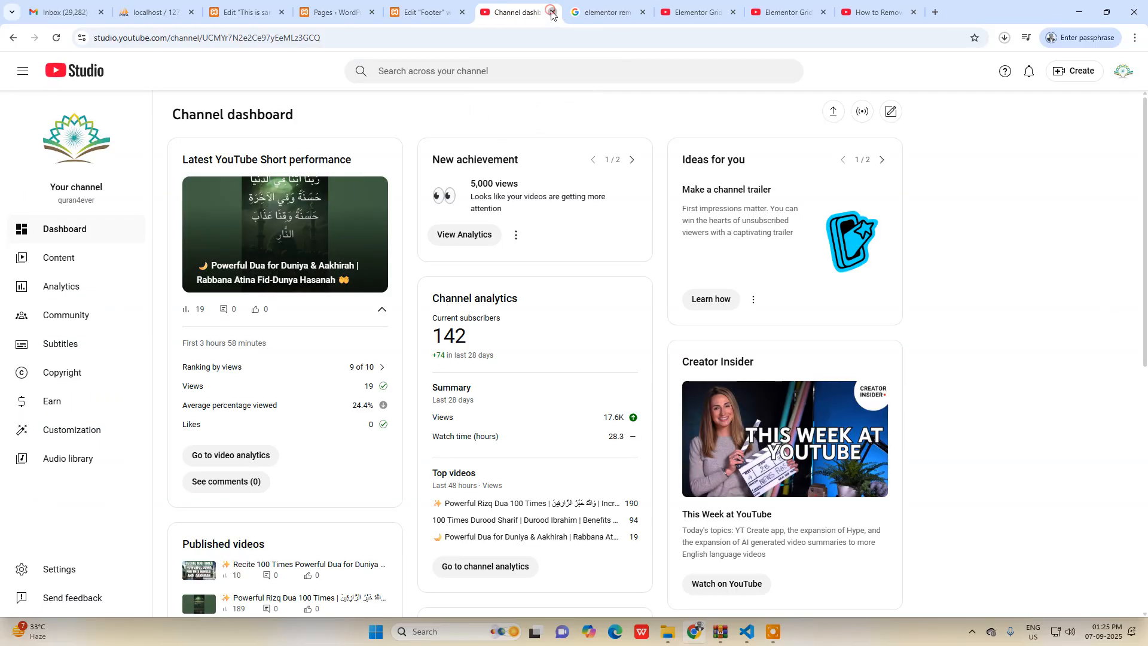
{"action": "left_click", "coordinate": [552, 12]}
In the pages list, quick-edit "This is sample page", setting its title to Home Page and its slug to home.
{"action": "left_click", "coordinate": [334, 12]}
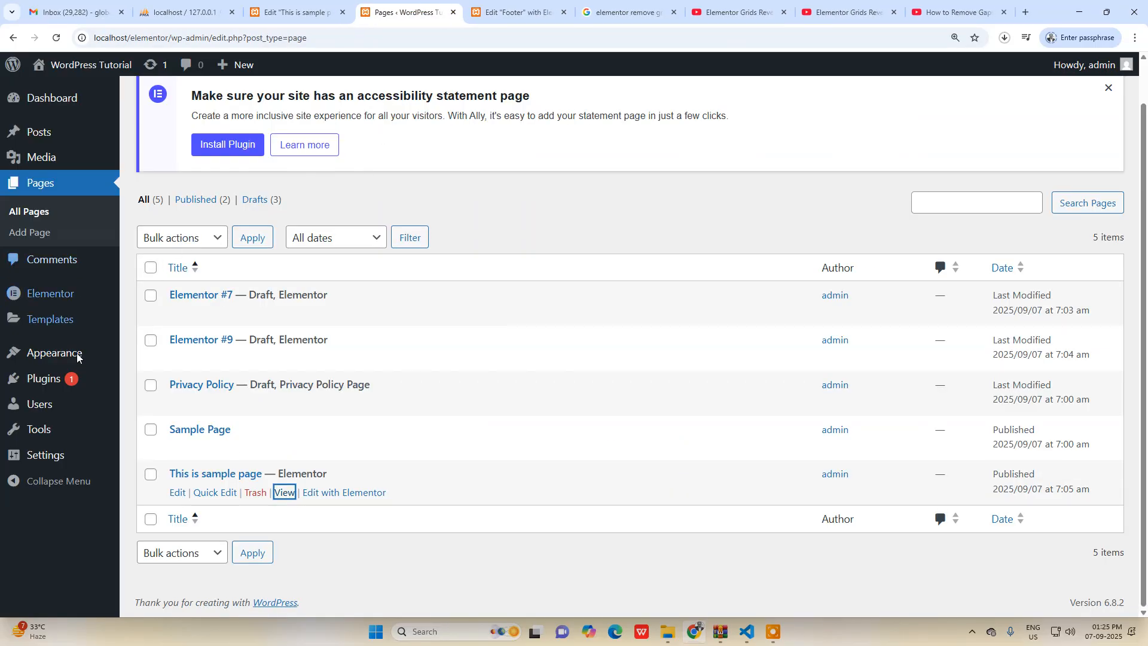
{"action": "mouse_move", "coordinate": [60, 379]}
{"action": "left_click", "coordinate": [156, 383]}
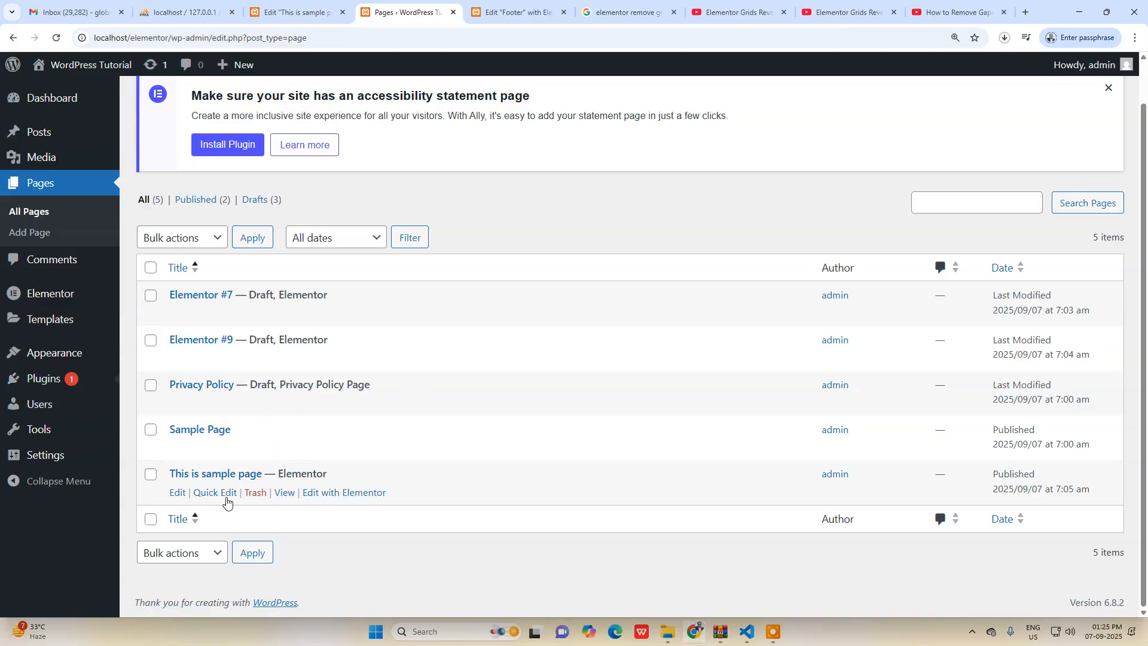
{"action": "left_click", "coordinate": [213, 495]}
{"action": "triple_click", "coordinate": [346, 491]}
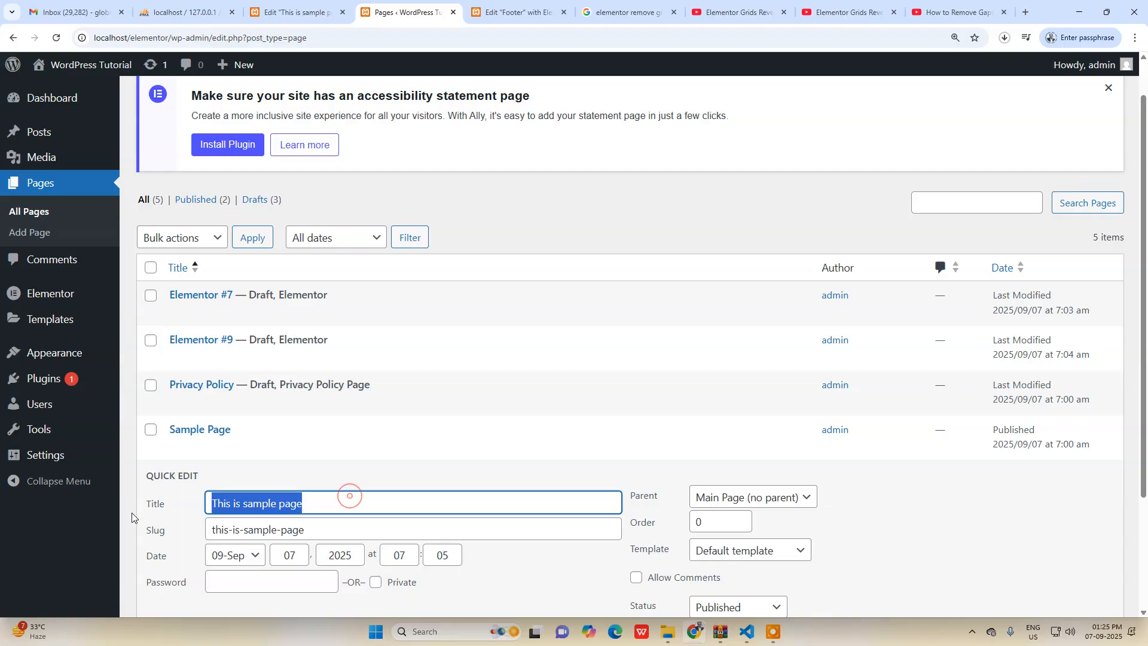
{"action": "type", "text": "Home Page"}
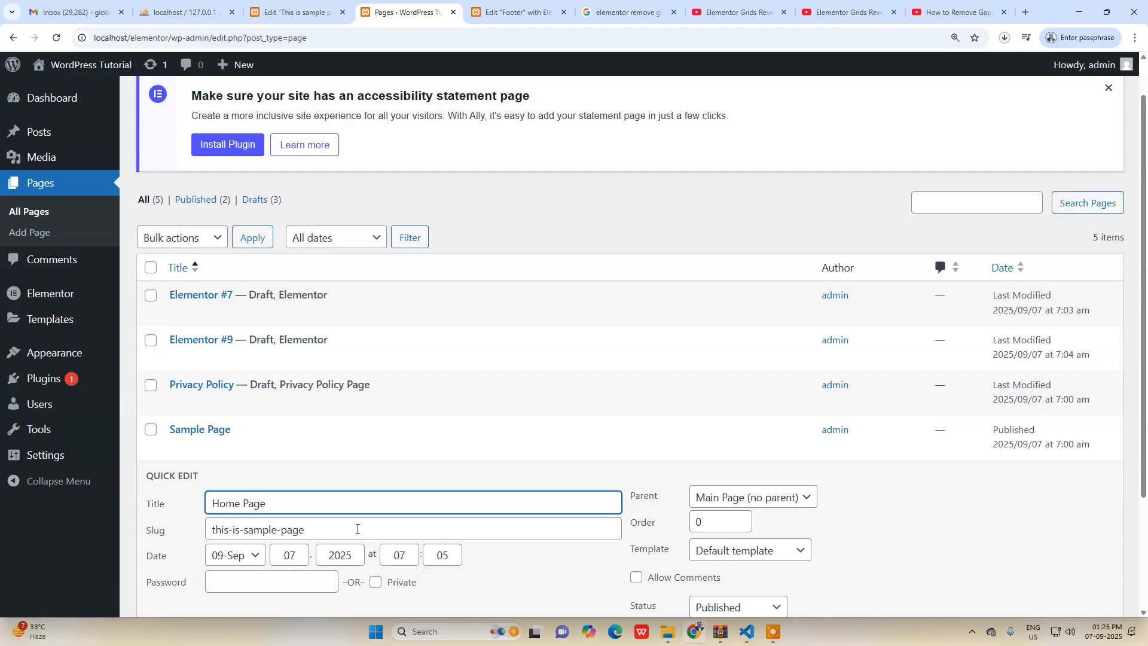
{"action": "triple_click", "coordinate": [336, 530]}
{"action": "type", "text": "home"}
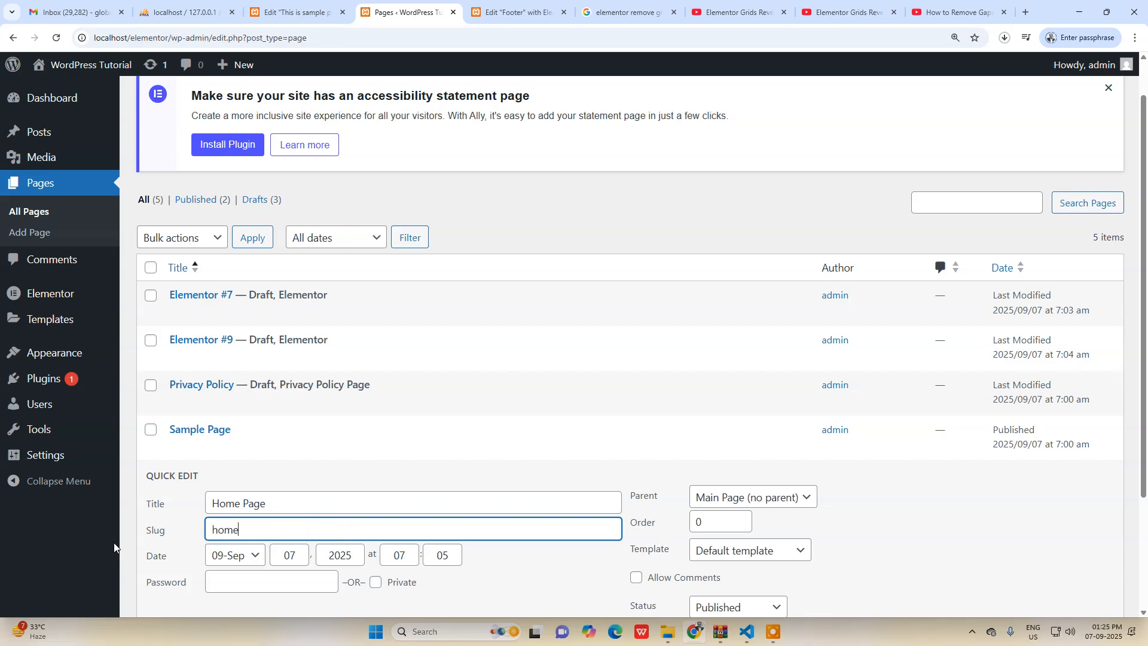
Assign the Elementor Canvas template to the Home Page and save the quick edit.
{"action": "scroll", "coordinate": [1045, 533], "scroll_direction": "down", "scroll_amount": 3}
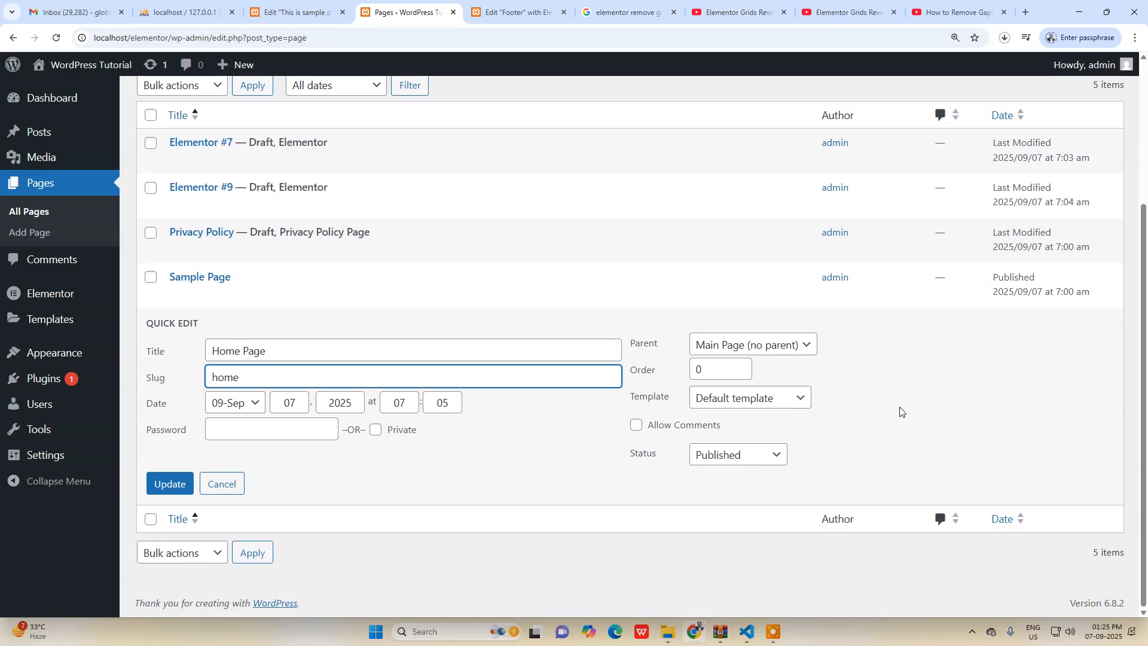
{"action": "left_click", "coordinate": [762, 407]}
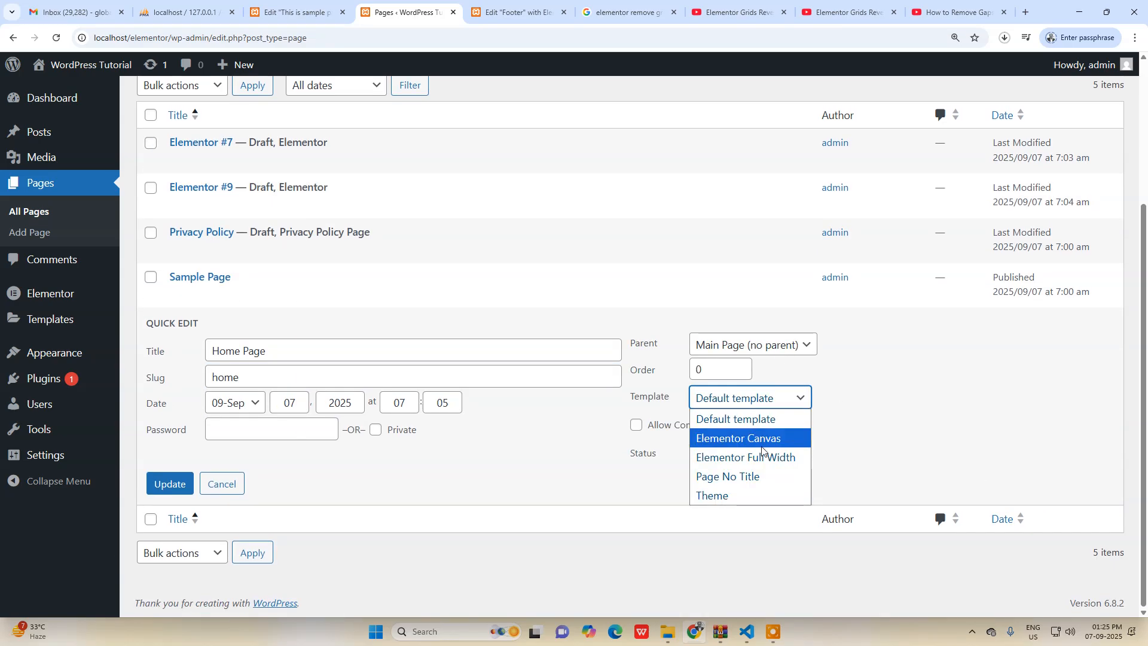
{"action": "left_click", "coordinate": [771, 440]}
{"action": "left_click", "coordinate": [168, 484]}
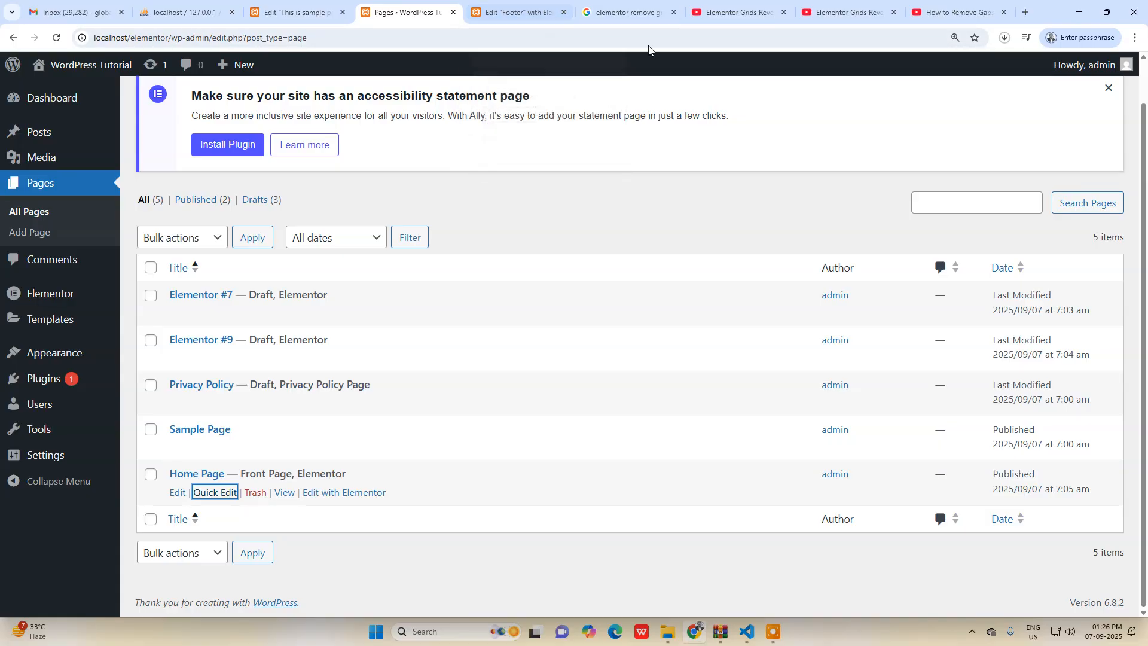
Close the leftover video and search pages along with the sample page and footer editors, keeping the pages list open.
{"action": "left_click", "coordinate": [783, 12]}
{"action": "left_click", "coordinate": [784, 12]}
{"action": "left_click", "coordinate": [784, 12]}
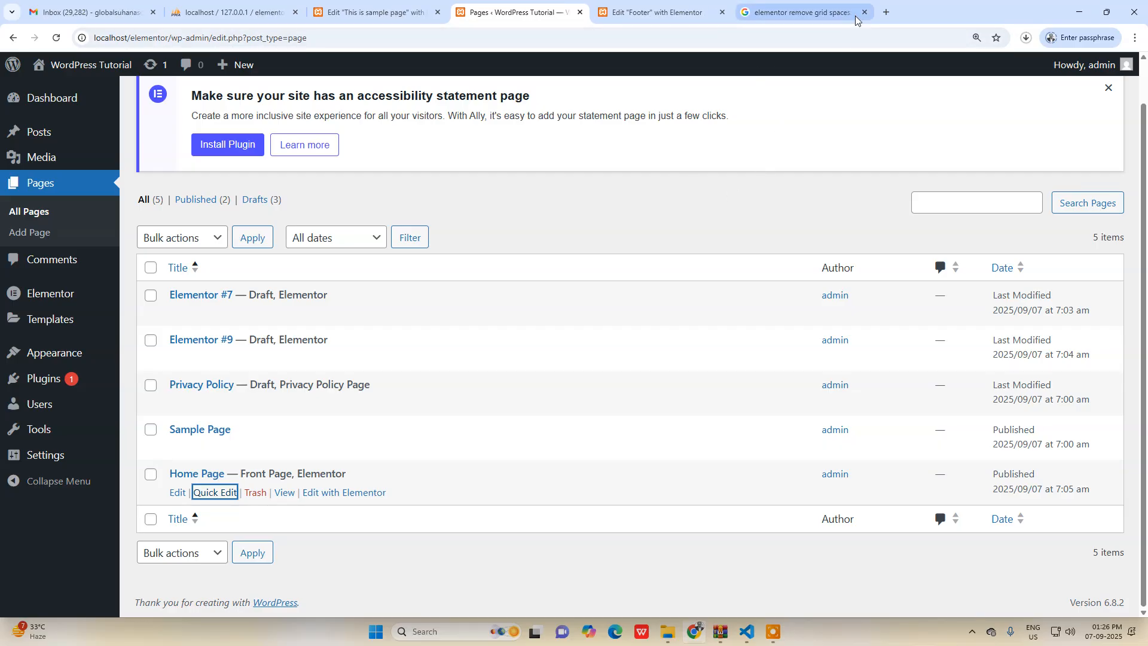
{"action": "left_click", "coordinate": [862, 12]}
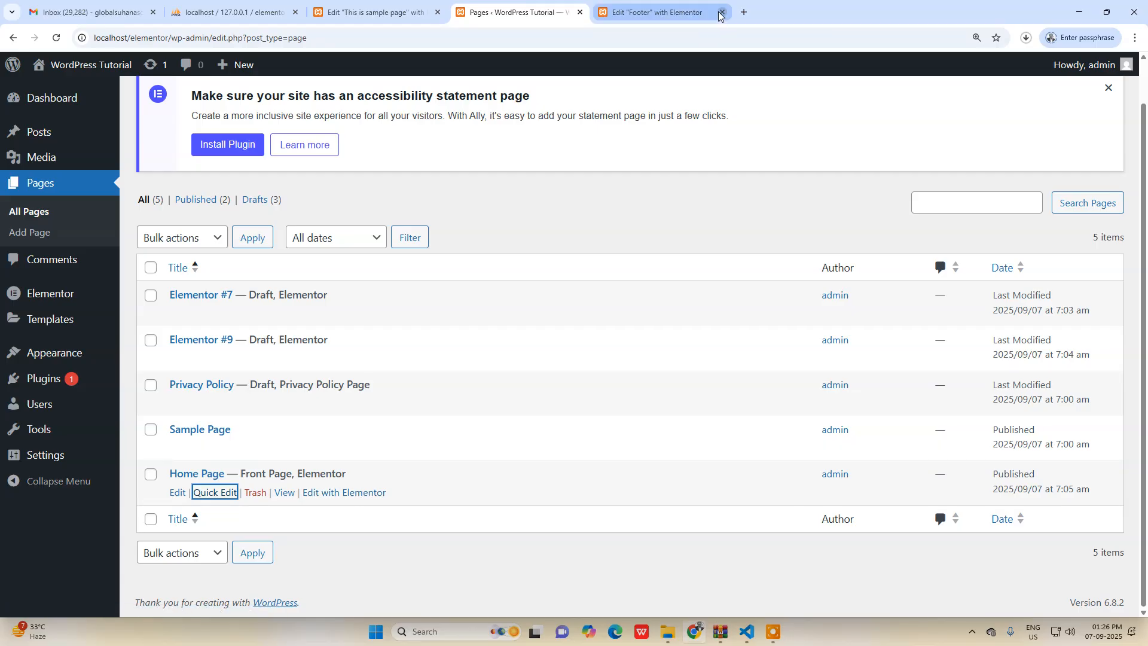
{"action": "left_click", "coordinate": [436, 13]}
{"action": "left_click", "coordinate": [624, 113]}
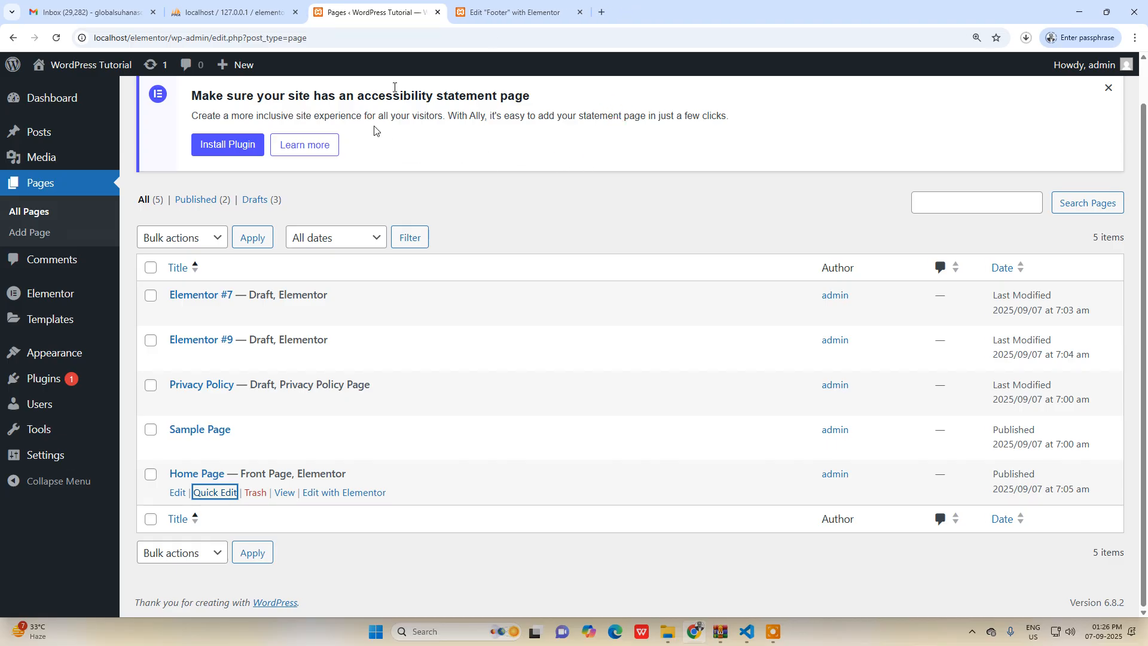
{"action": "left_click", "coordinate": [511, 11]}
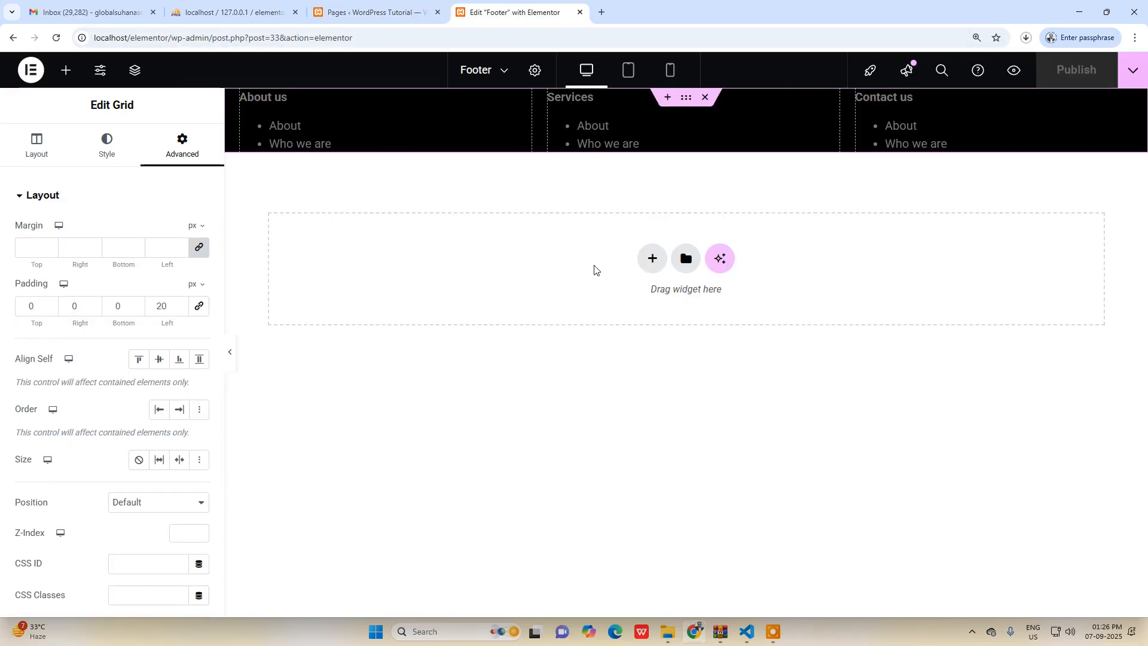
{"action": "left_click", "coordinate": [580, 12]}
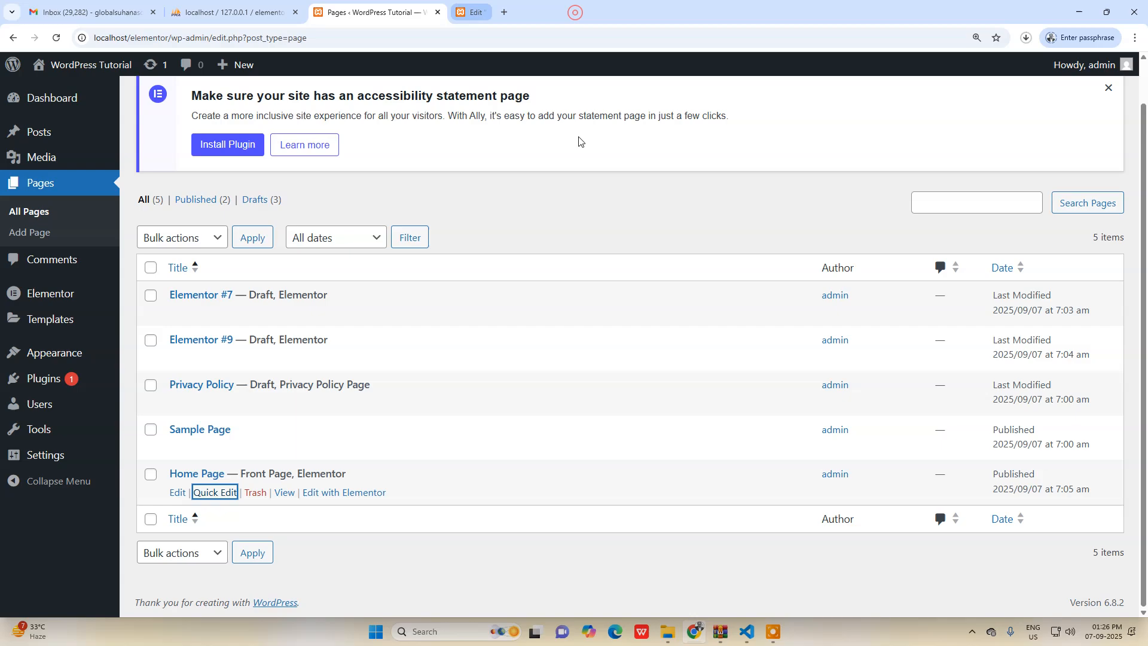
Open the Home Page for editing with Elementor, then reload the admin pages list and go to the UAE Header & Footer templates.
{"action": "left_click", "coordinate": [349, 493]}
{"action": "left_click", "coordinate": [525, 5]}
{"action": "left_click", "coordinate": [370, 12]}
{"action": "mouse_move", "coordinate": [54, 297]}
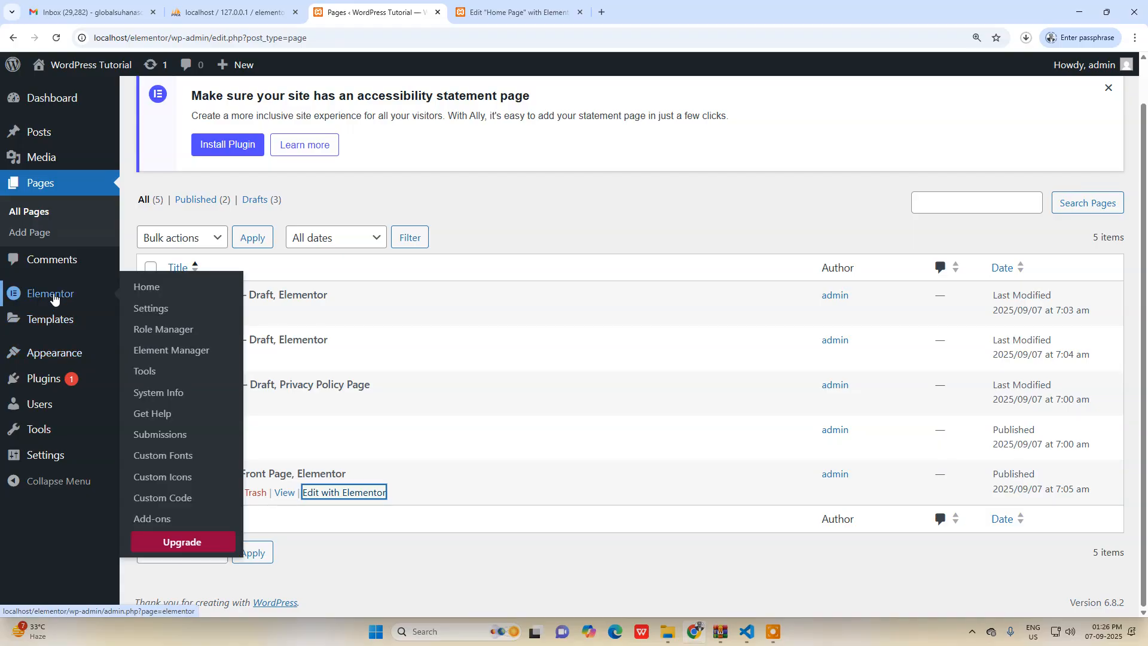
{"action": "scroll", "coordinate": [54, 297], "scroll_direction": "up", "scroll_amount": 1}
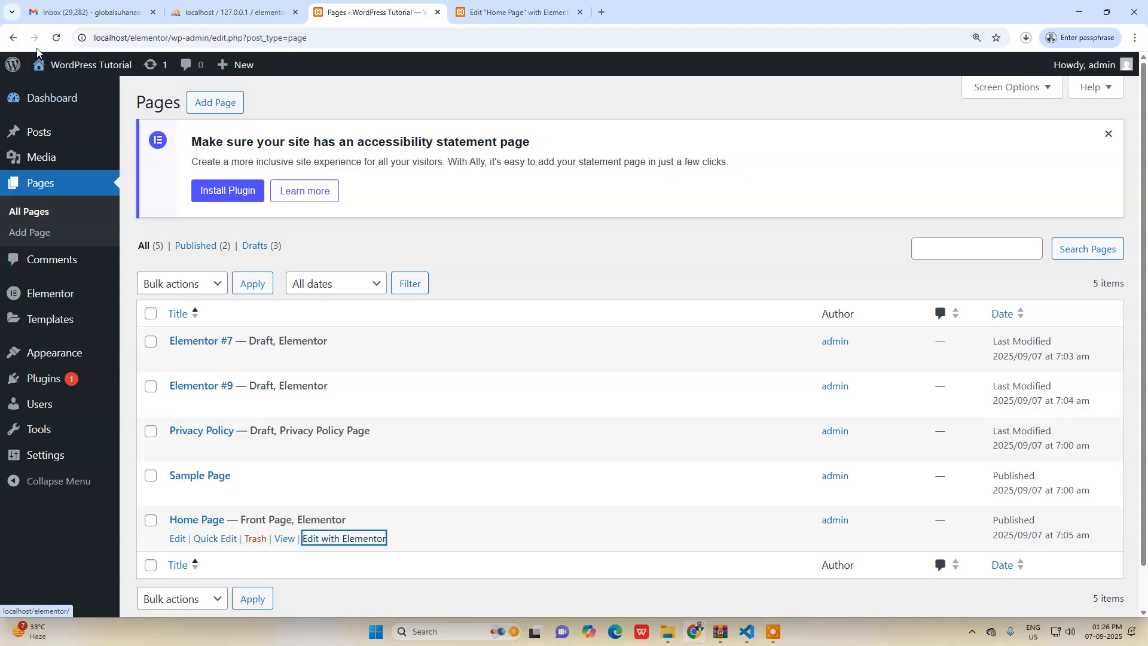
{"action": "left_click", "coordinate": [56, 37]}
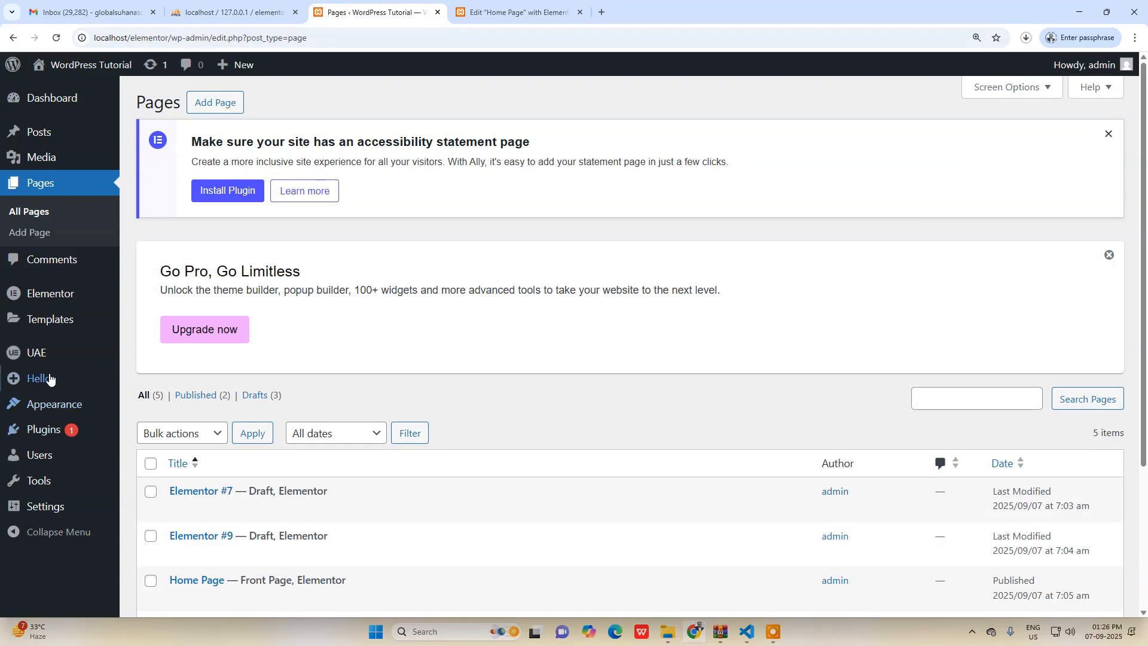
{"action": "mouse_move", "coordinate": [53, 354]}
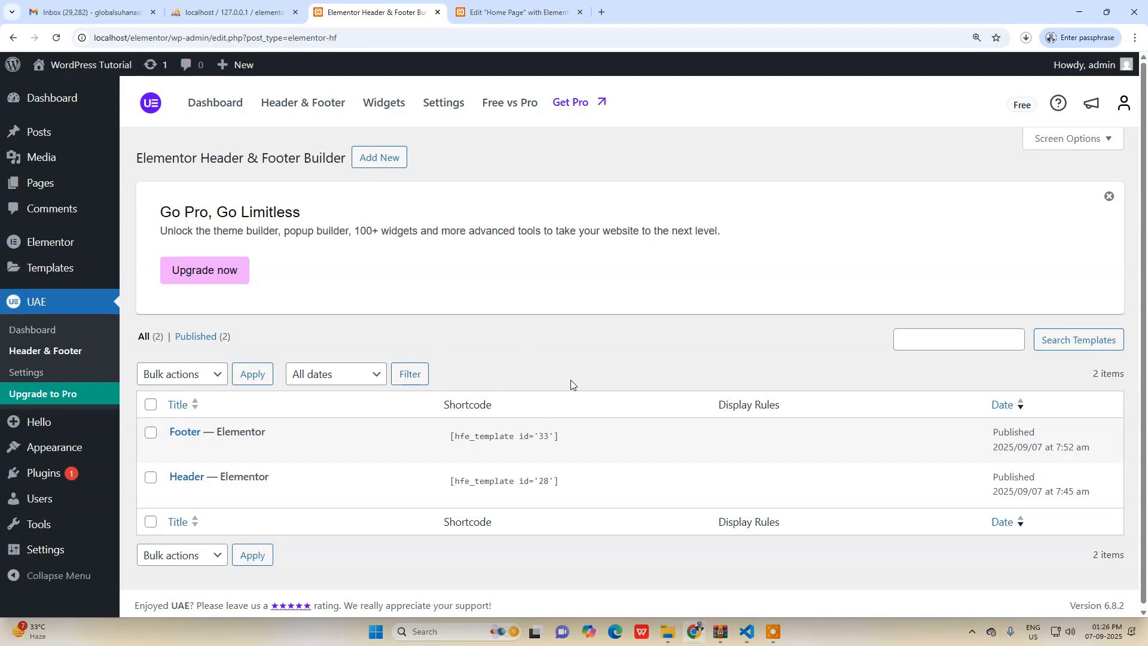
Add a row-direction Flexbox container above the Home Page's welcome heading and insert a Shortcode widget into it.
{"action": "left_click", "coordinate": [513, 12]}
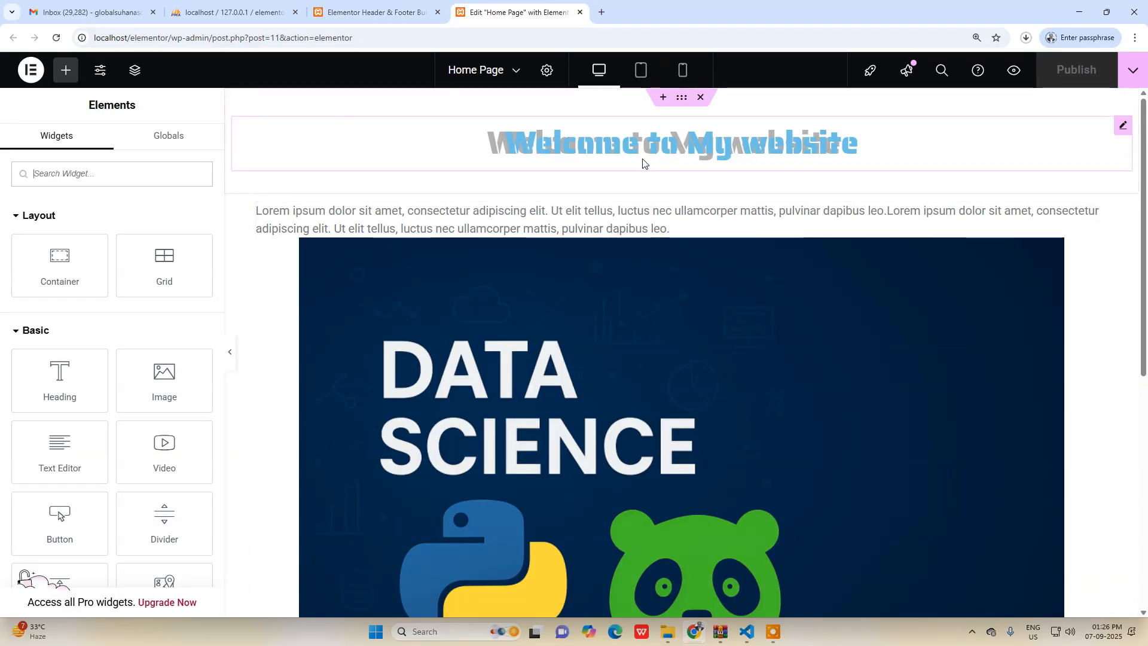
{"action": "left_click", "coordinate": [663, 97]}
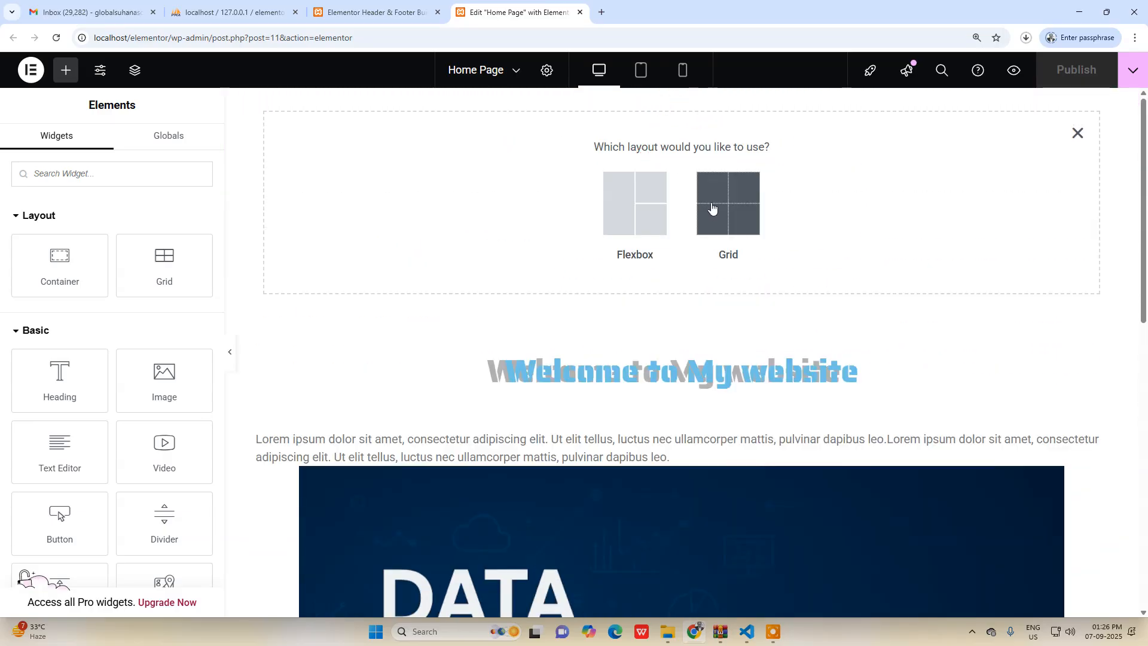
{"action": "left_click", "coordinate": [636, 199]}
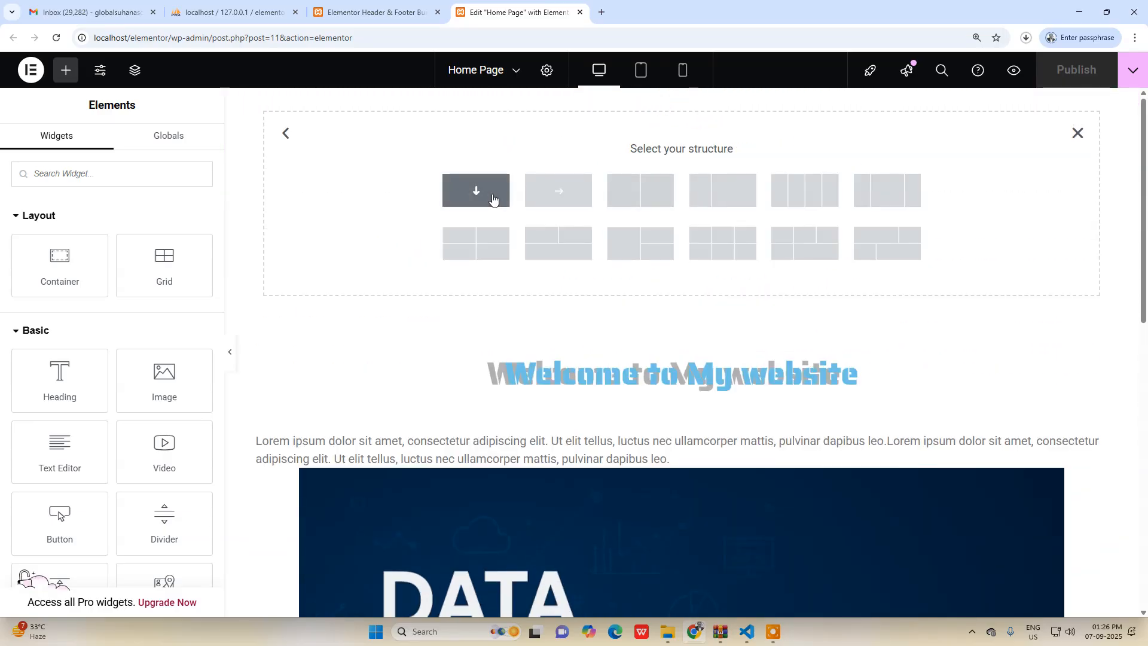
{"action": "left_click", "coordinate": [551, 191]}
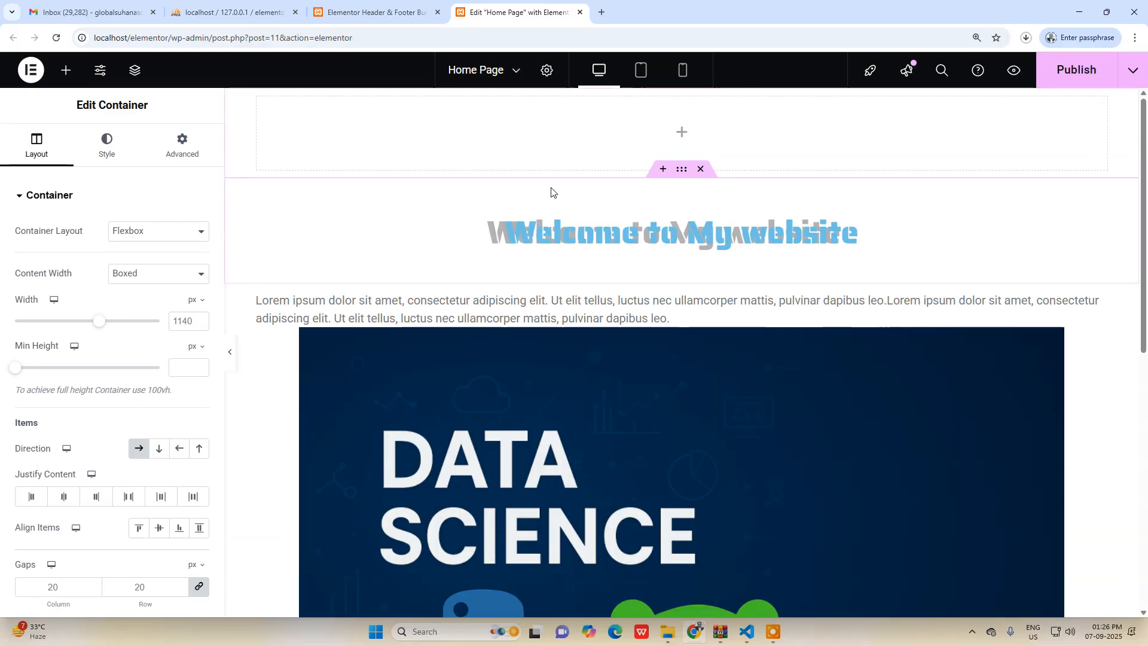
{"action": "left_click", "coordinate": [679, 134]}
{"action": "left_click", "coordinate": [104, 172]}
{"action": "type", "text": "shor"}
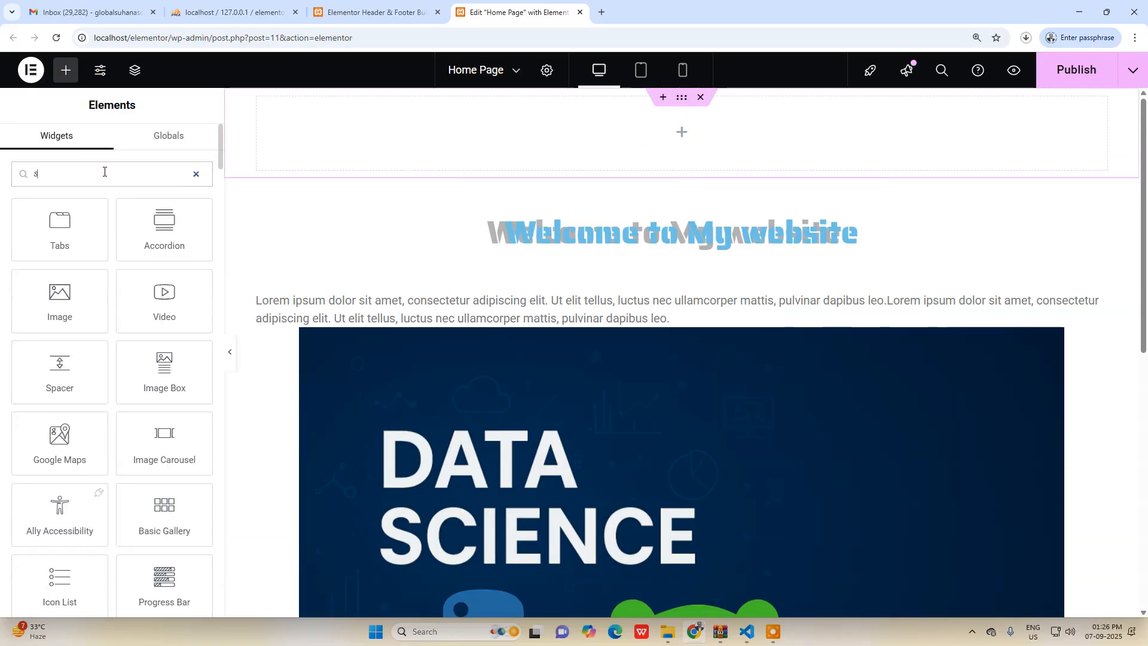
{"action": "left_click", "coordinate": [68, 216]}
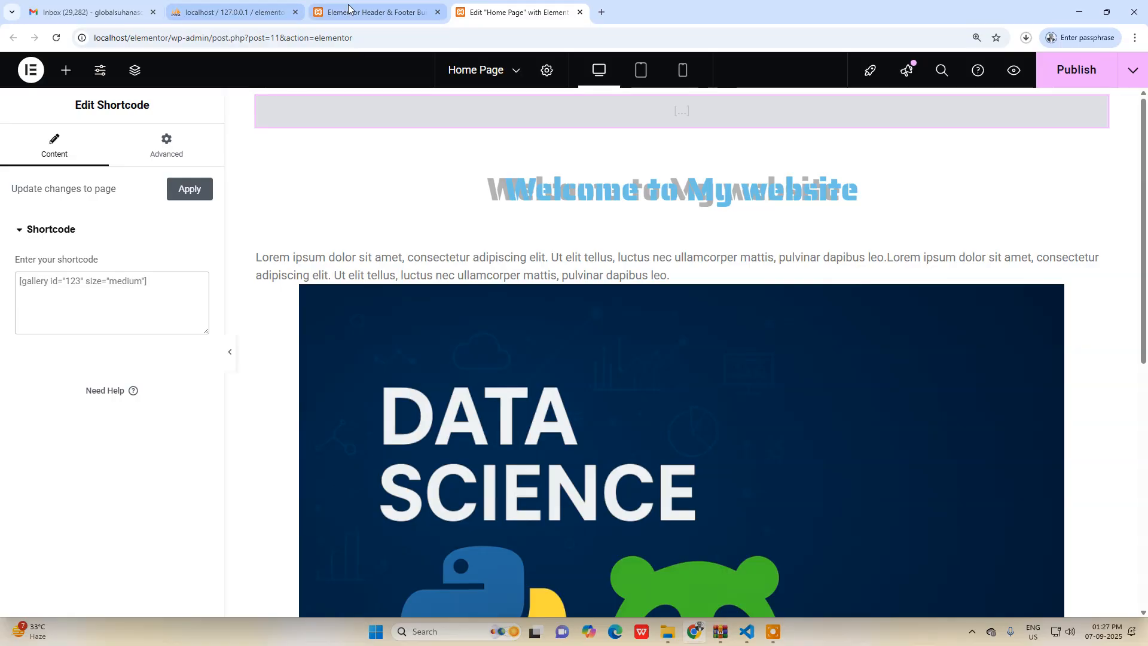
Copy the Header template's shortcode, [hfe_template id='28'], into the Home Page's Shortcode widget.
{"action": "left_click", "coordinate": [371, 12]}
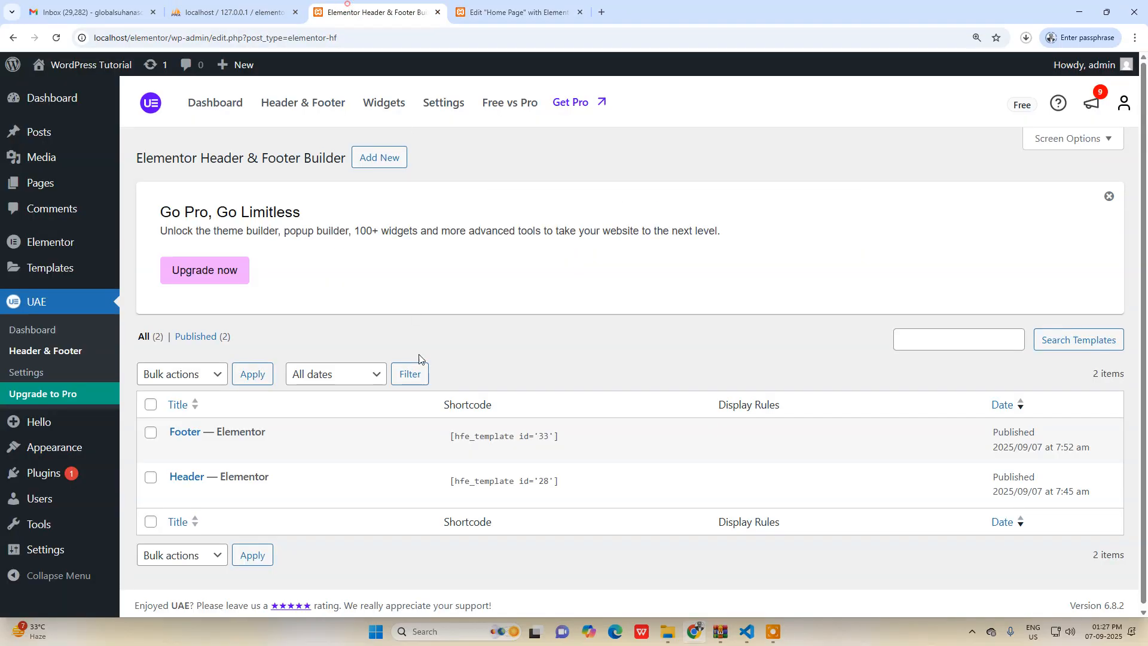
{"action": "left_click", "coordinate": [596, 482]}
{"action": "key", "text": "ctrl+c"}
{"action": "left_click", "coordinate": [518, 12]}
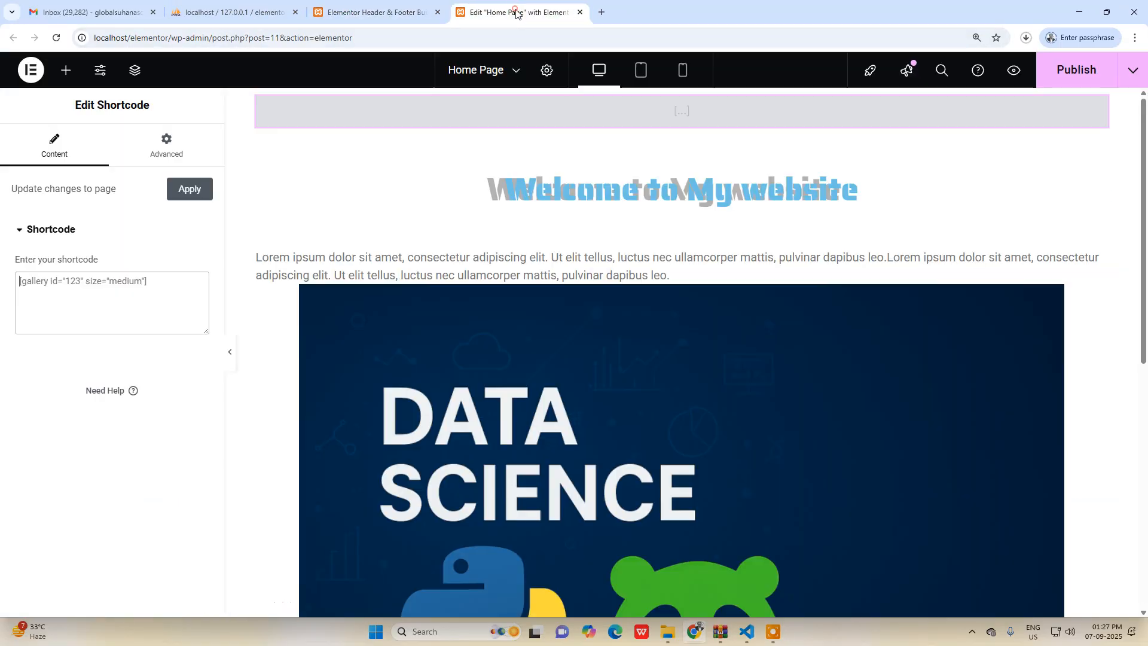
{"action": "left_click", "coordinate": [152, 287]}
{"action": "key", "text": "ctrl+v"}
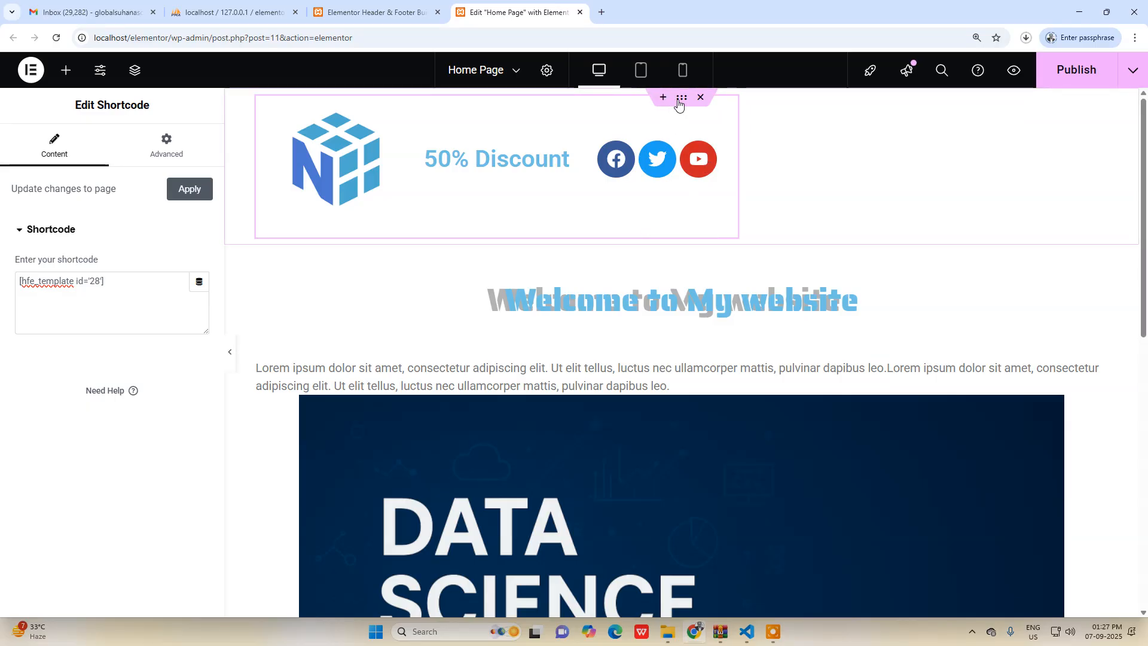
Set the header container's content width to Full Width and its layout to Grid with 1 row.
{"action": "left_click", "coordinate": [680, 99]}
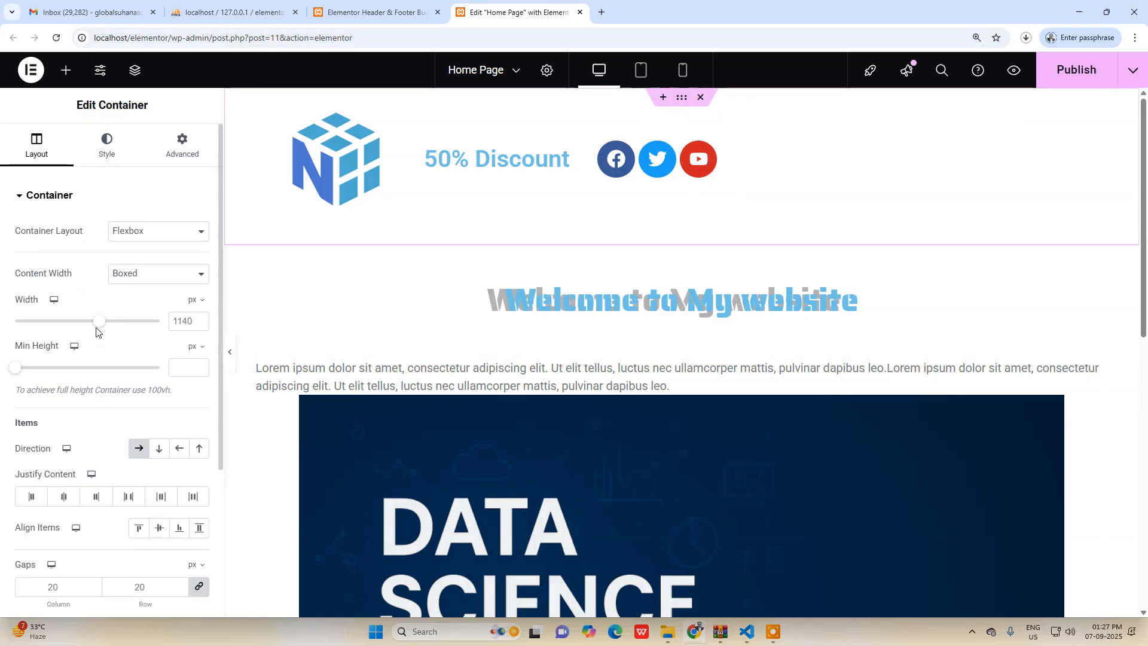
{"action": "left_click", "coordinate": [142, 272]}
{"action": "left_click", "coordinate": [141, 307]}
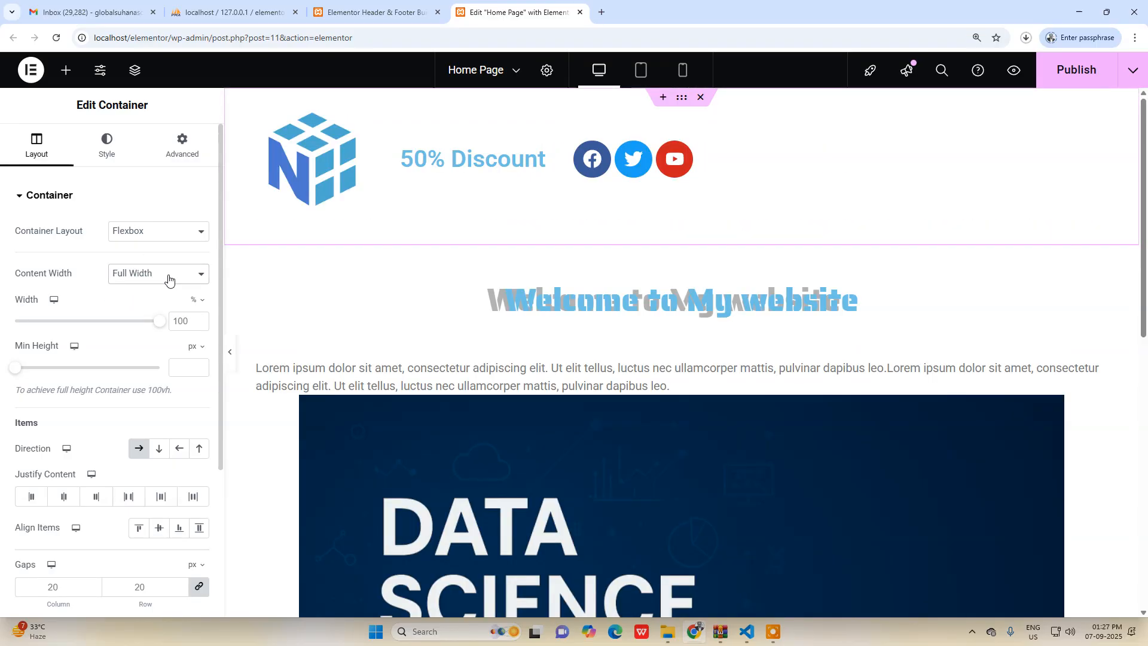
{"action": "left_click", "coordinate": [146, 232]}
{"action": "left_click", "coordinate": [142, 264]}
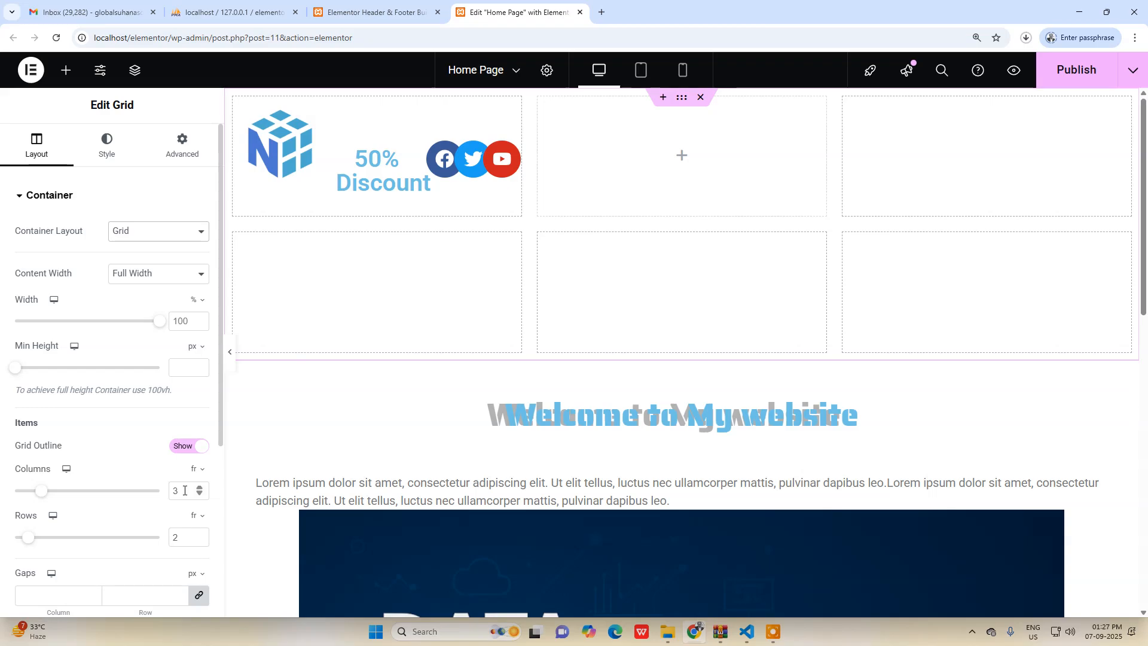
{"action": "left_click_drag", "start_coordinate": [181, 538], "coordinate": [160, 542]}
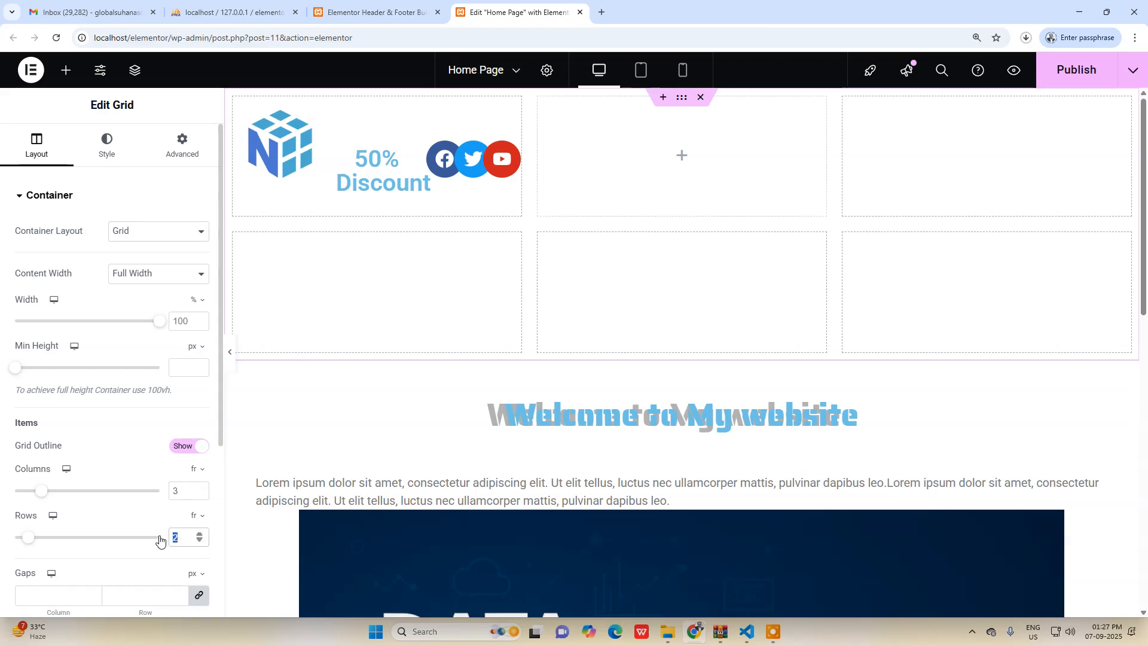
{"action": "type", "text": "1"}
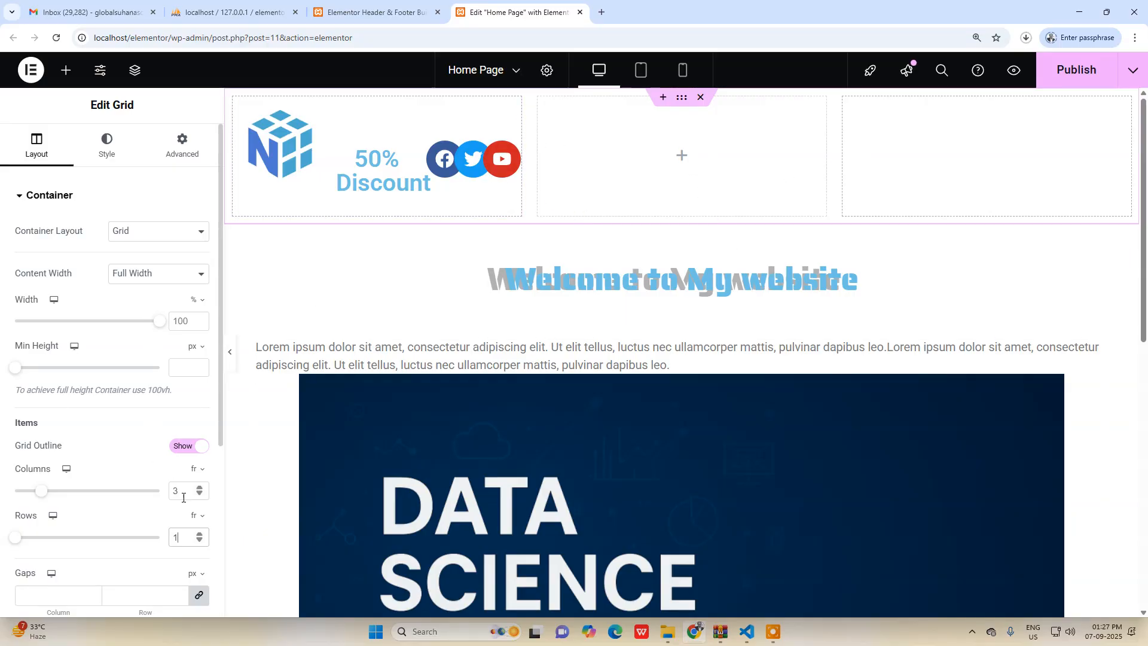
Set the header grid container to 1 column and publish the Home Page.
{"action": "key", "text": "Escape"}
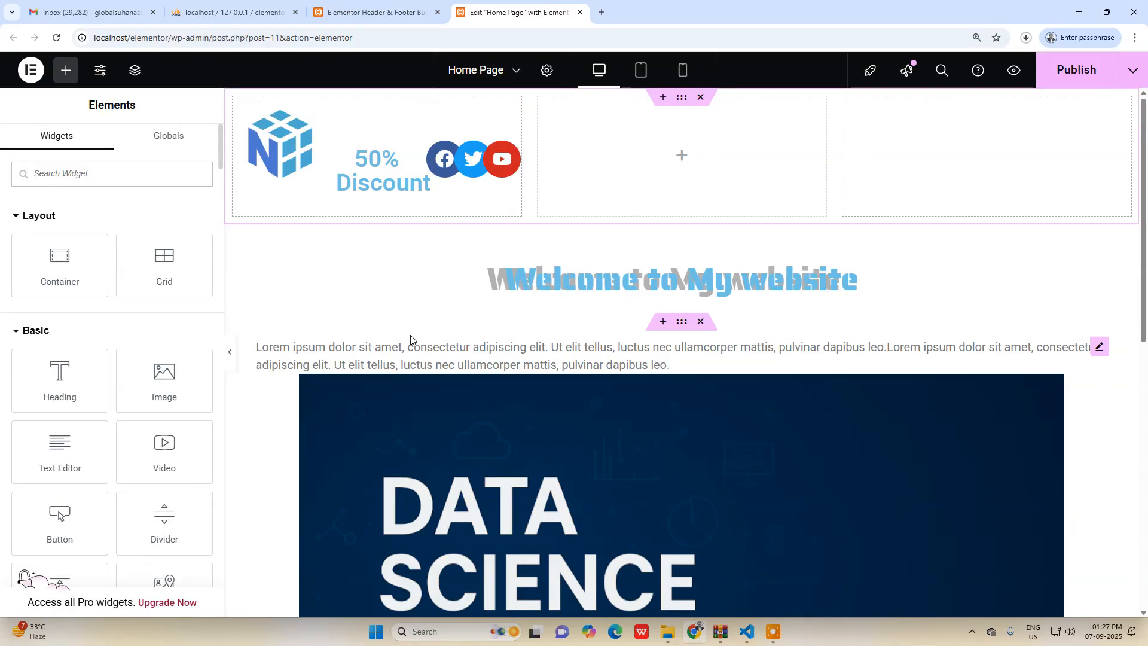
{"action": "left_click", "coordinate": [680, 99]}
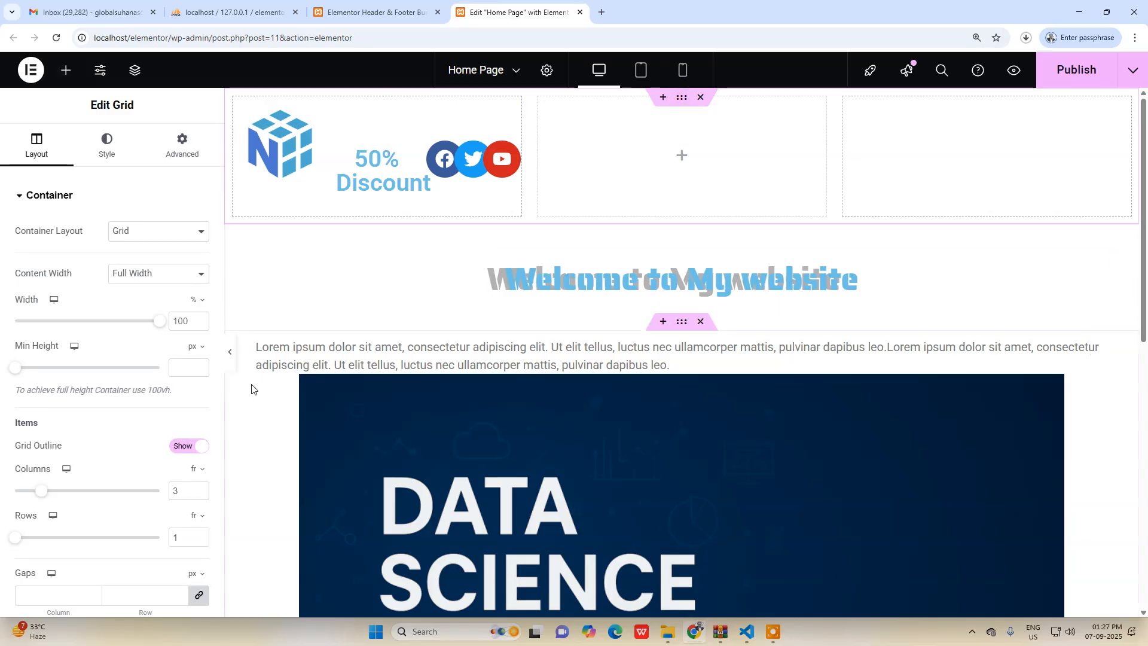
{"action": "key", "text": "Escape"}
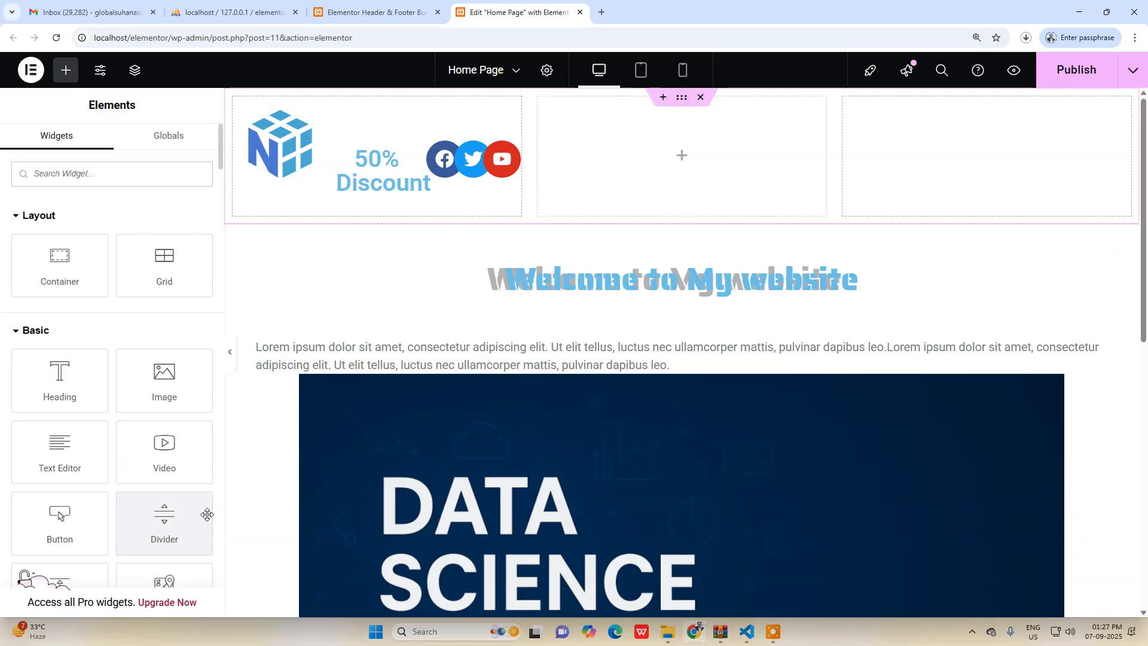
{"action": "left_click", "coordinate": [681, 100]}
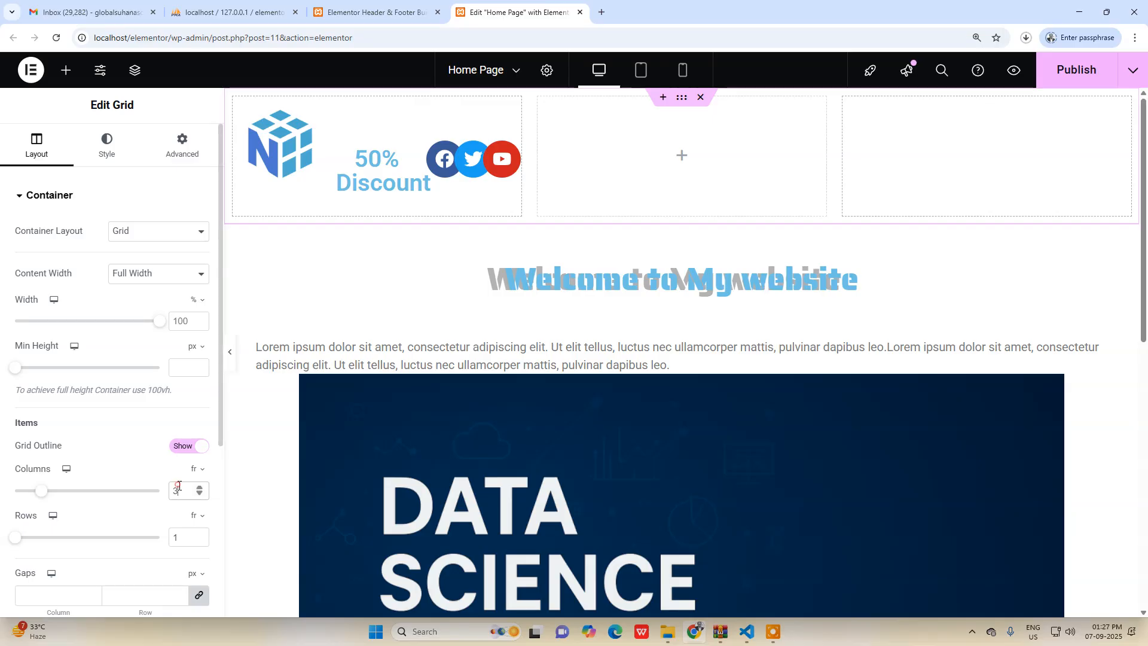
{"action": "type", "text": "1"}
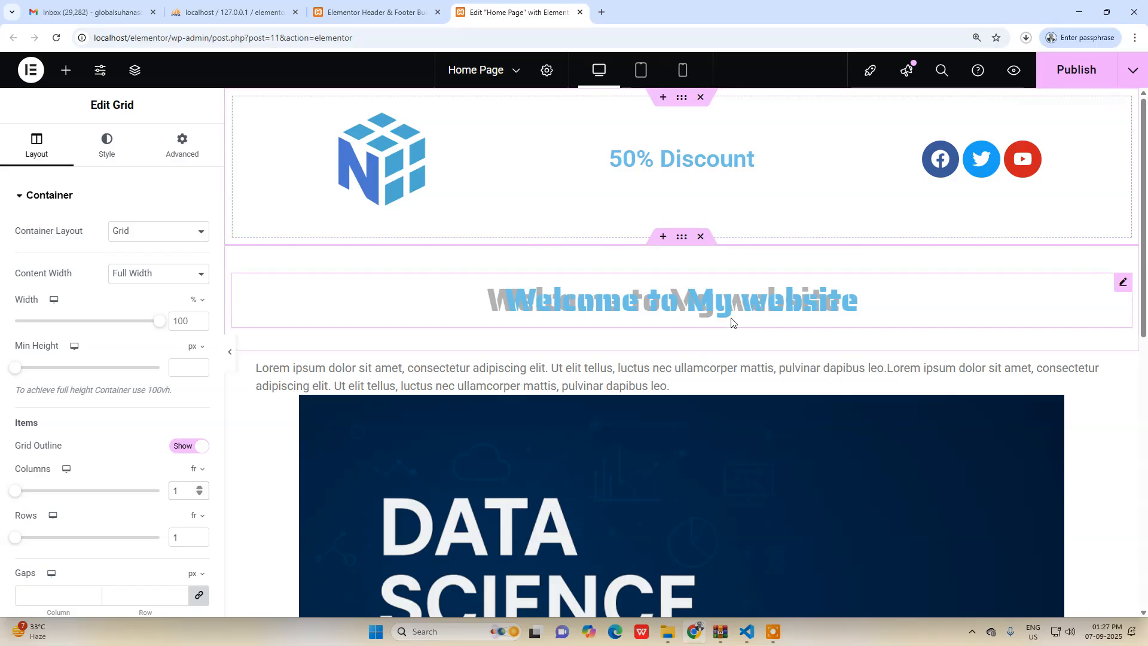
{"action": "left_click", "coordinate": [1072, 73]}
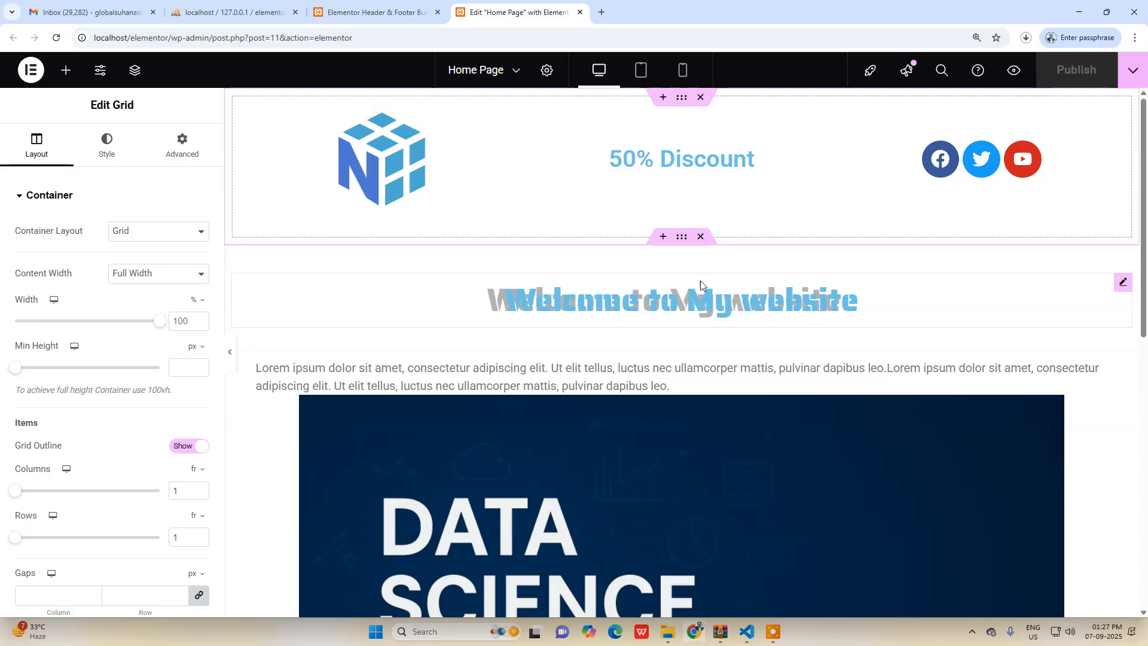
Add a Grid container with 1 column and 1 row below the Home Page's last text paragraph.
{"action": "scroll", "coordinate": [710, 348], "scroll_direction": "down", "scroll_amount": 3}
{"action": "scroll", "coordinate": [710, 349], "scroll_direction": "down", "scroll_amount": 7}
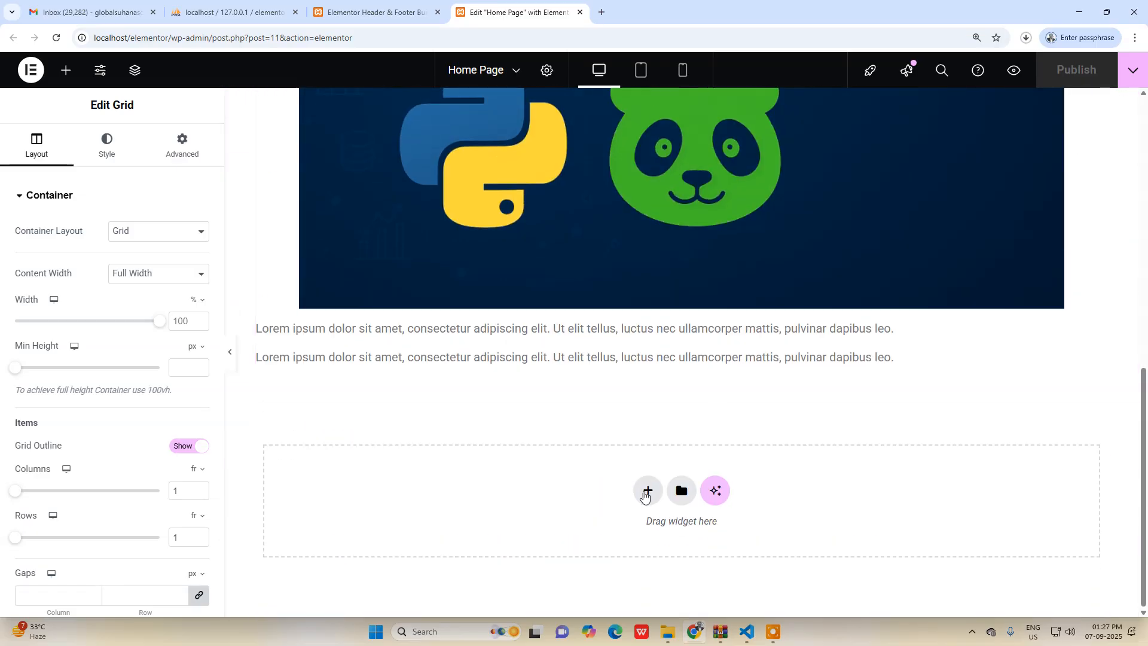
{"action": "left_click", "coordinate": [652, 491]}
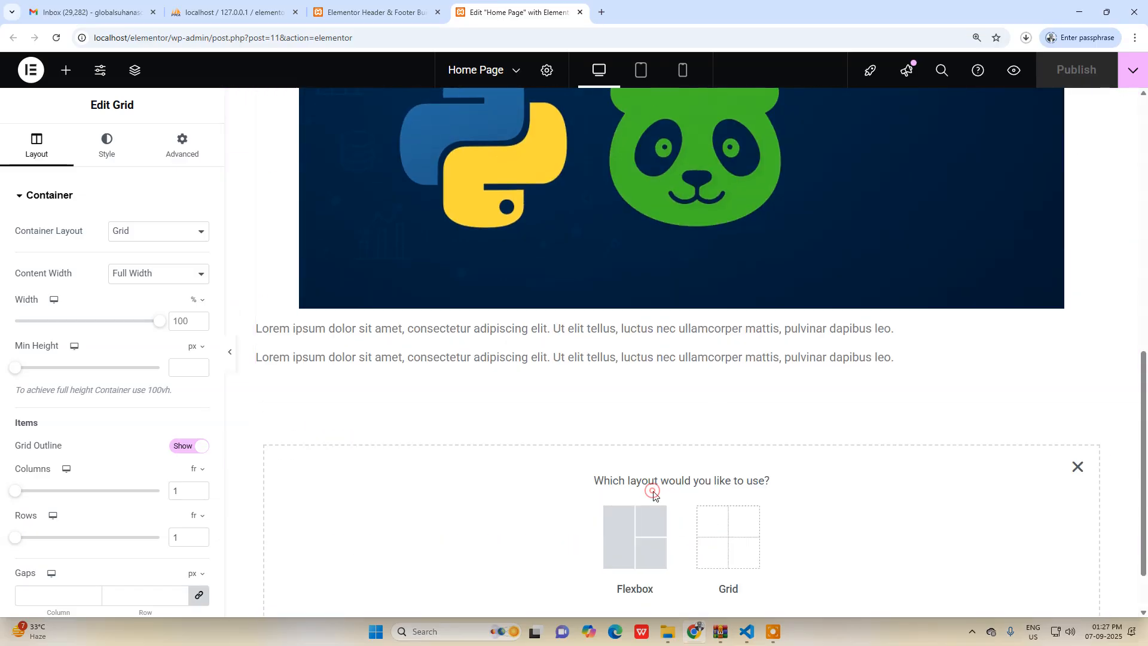
{"action": "left_click", "coordinate": [740, 541]}
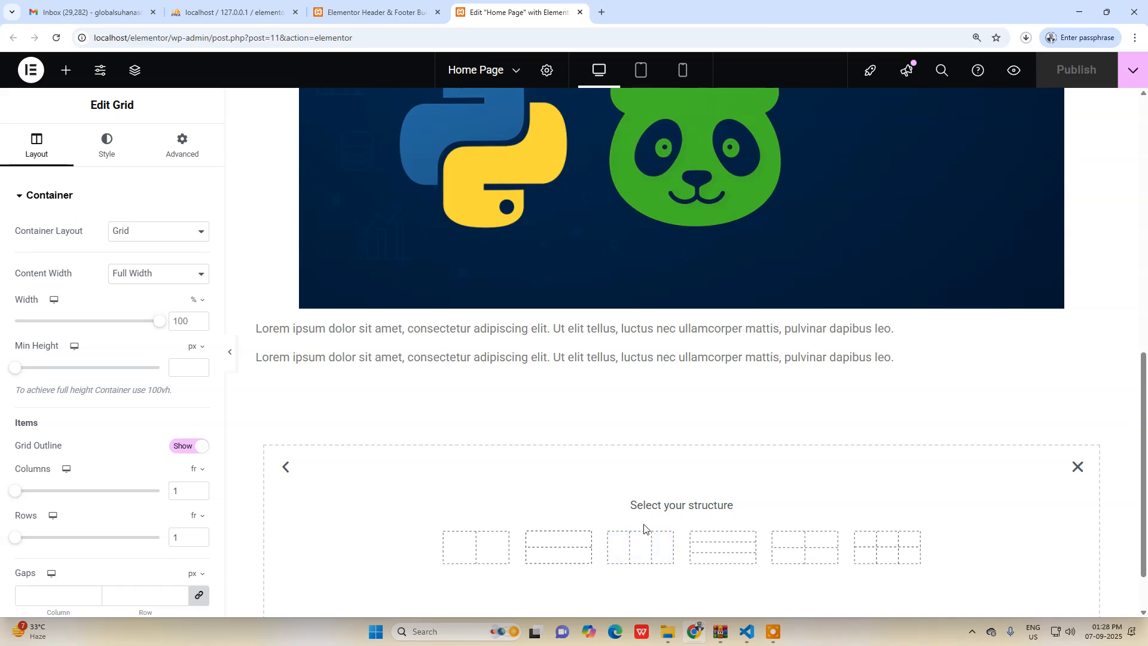
{"action": "left_click", "coordinate": [538, 556]}
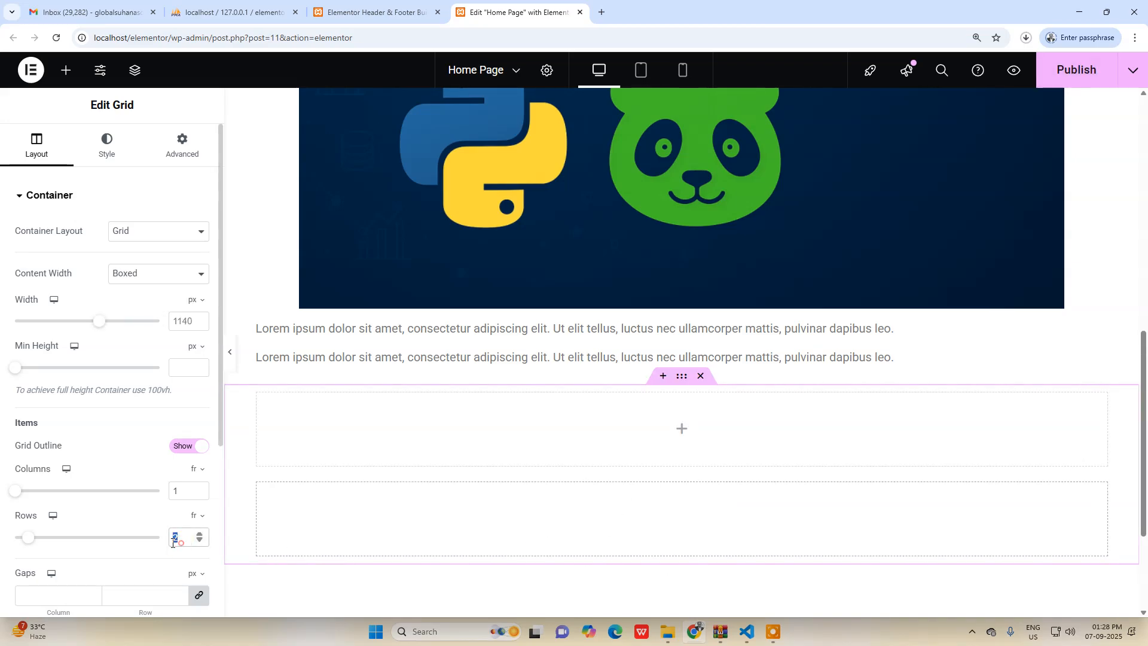
{"action": "type", "text": "1"}
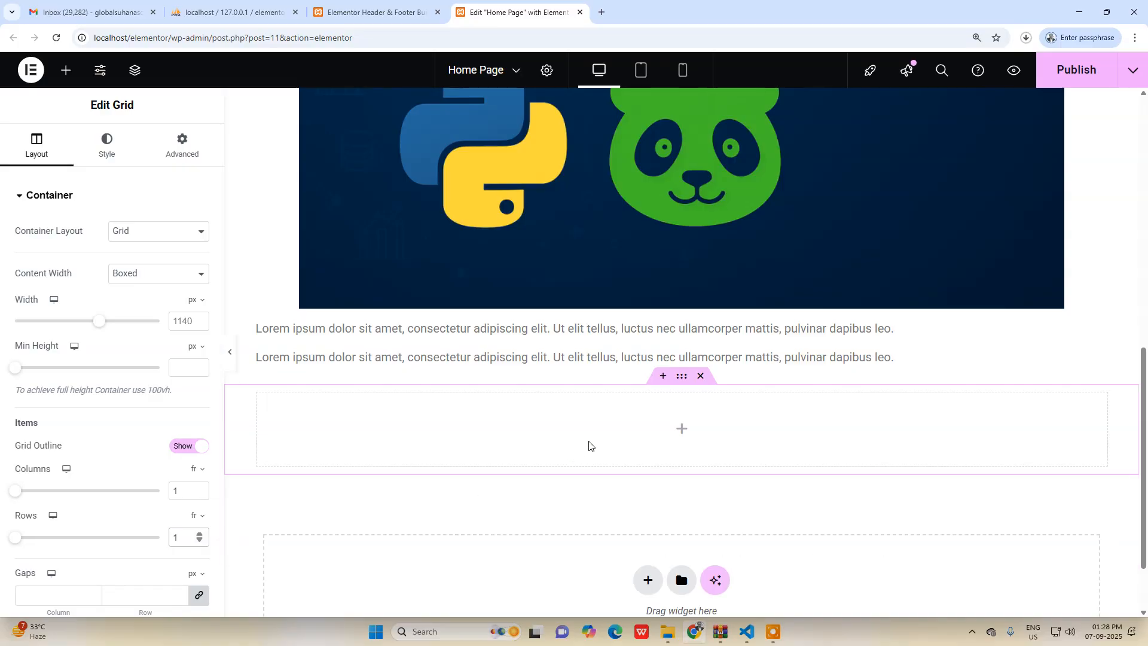
Find the Shortcode widget and insert it into the new grid container beneath the page content.
{"action": "left_click", "coordinate": [682, 430]}
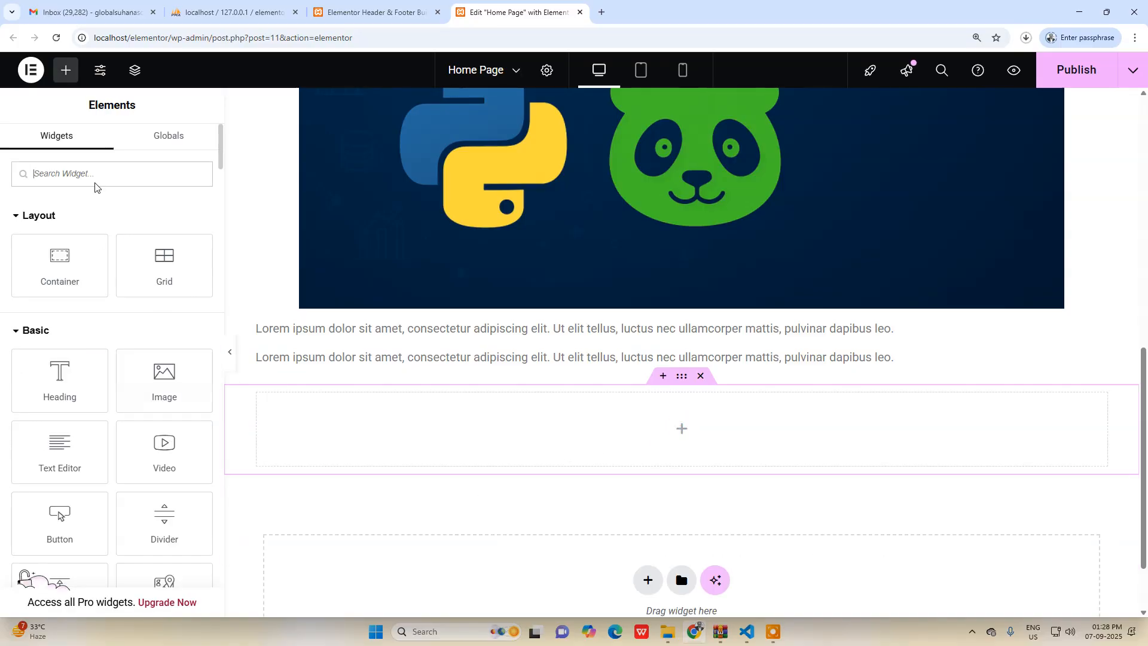
{"action": "type", "text": "shor"}
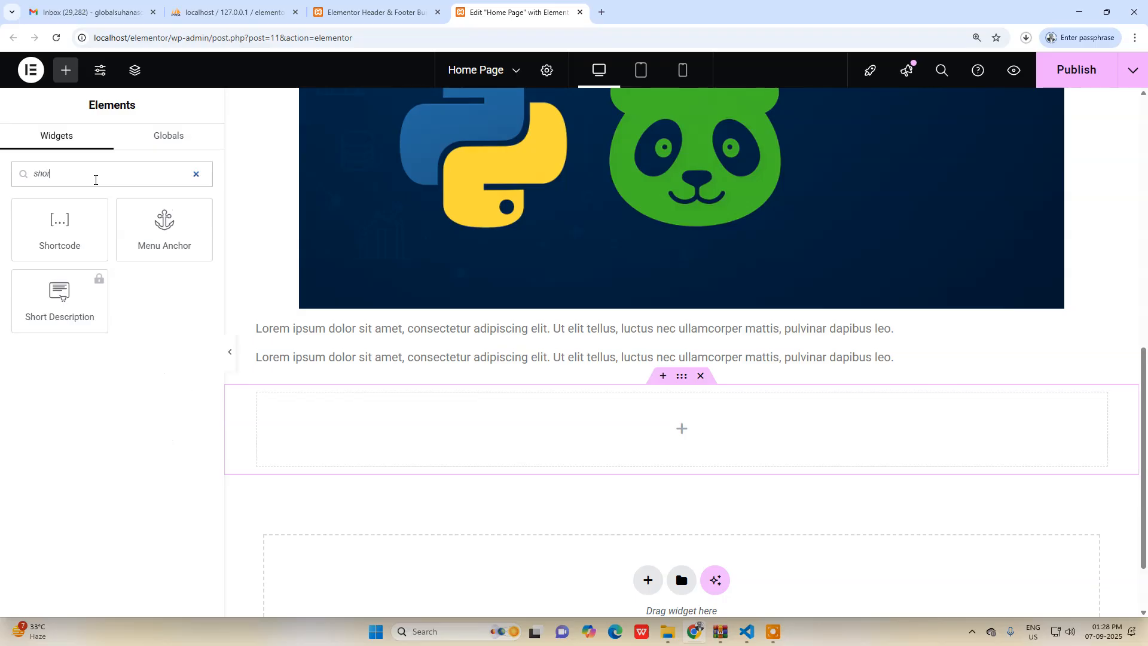
{"action": "left_click_drag", "start_coordinate": [92, 239], "coordinate": [681, 428]}
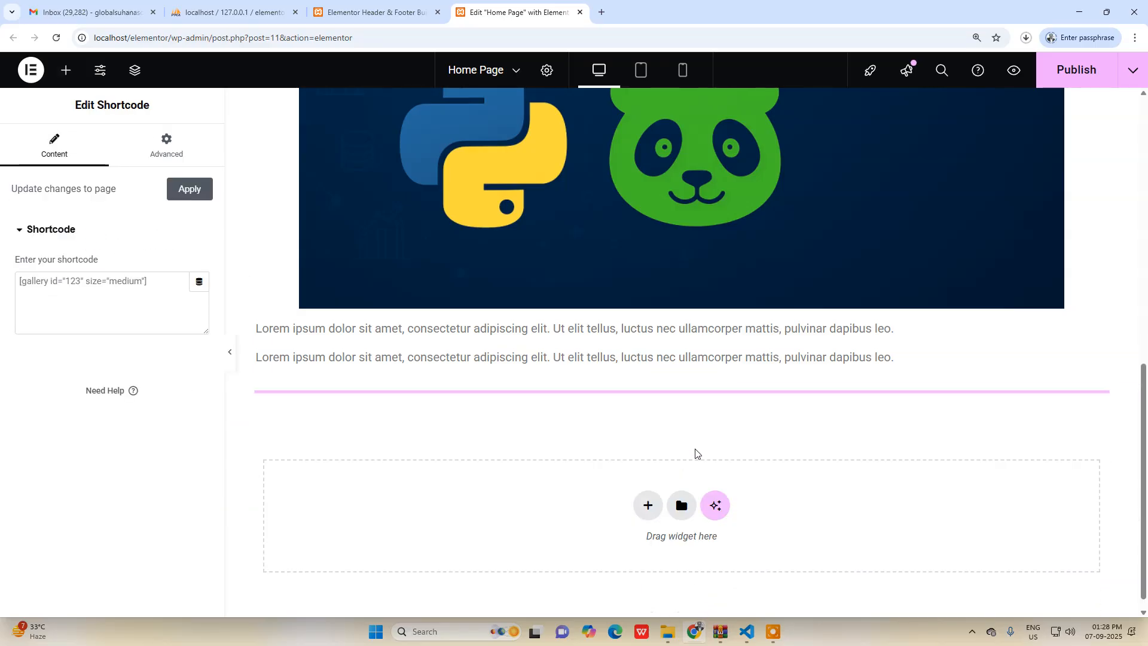
Copy the Footer template's shortcode, [hfe_template id='33'], into the new Shortcode widget and publish the Home Page.
{"action": "left_click", "coordinate": [117, 308]}
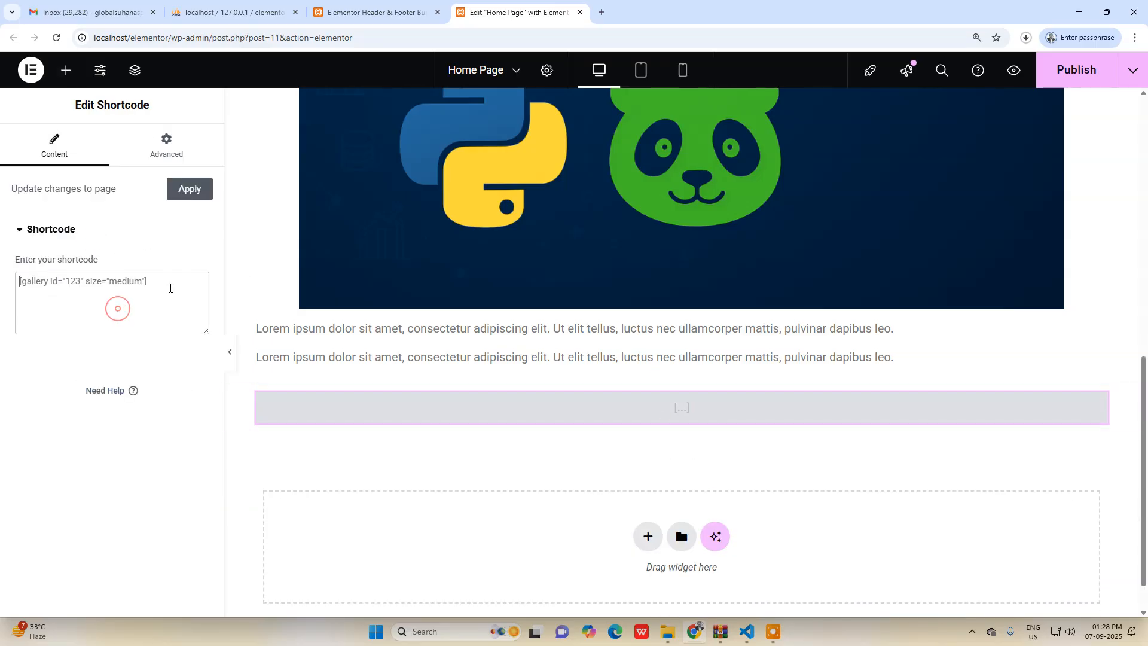
{"action": "left_click", "coordinate": [370, 12]}
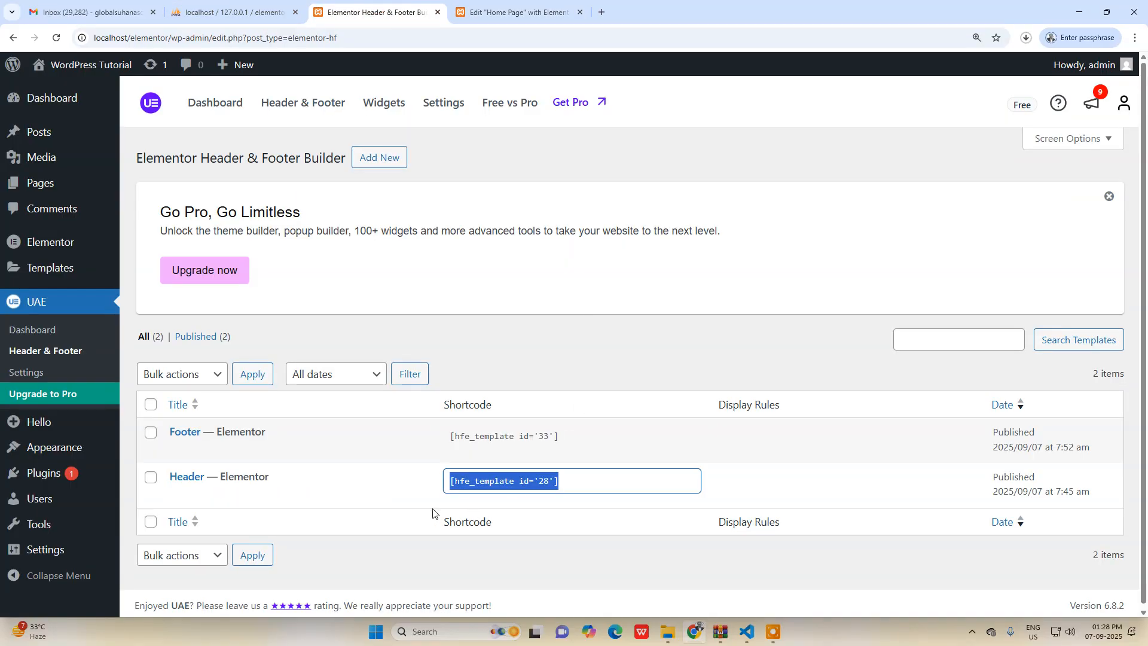
{"action": "left_click", "coordinate": [458, 428]}
{"action": "key", "text": "ctrl+c"}
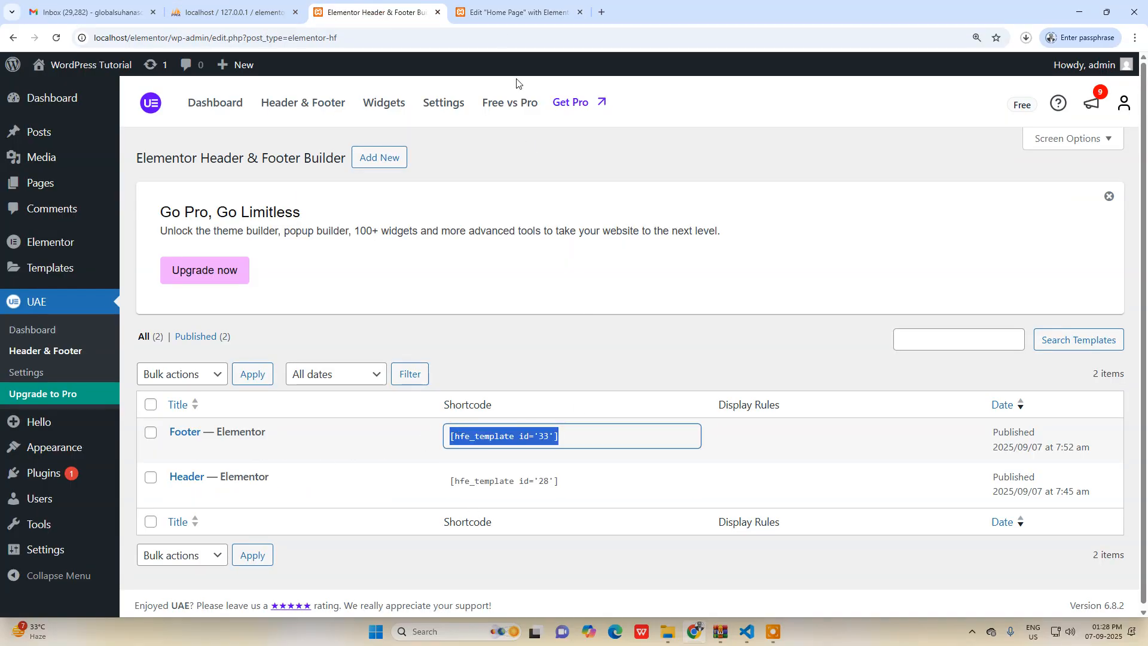
{"action": "left_click", "coordinate": [515, 12]}
{"action": "left_click", "coordinate": [117, 297]}
{"action": "key", "text": "ctrl+v"}
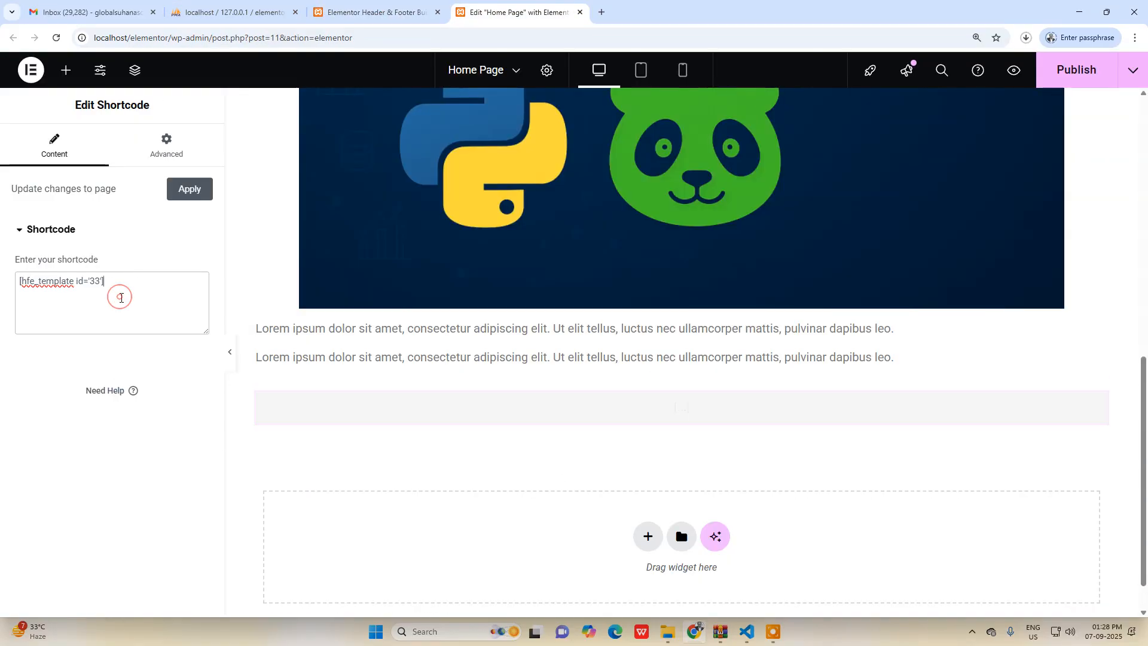
{"action": "scroll", "coordinate": [640, 415], "scroll_direction": "up", "scroll_amount": 9}
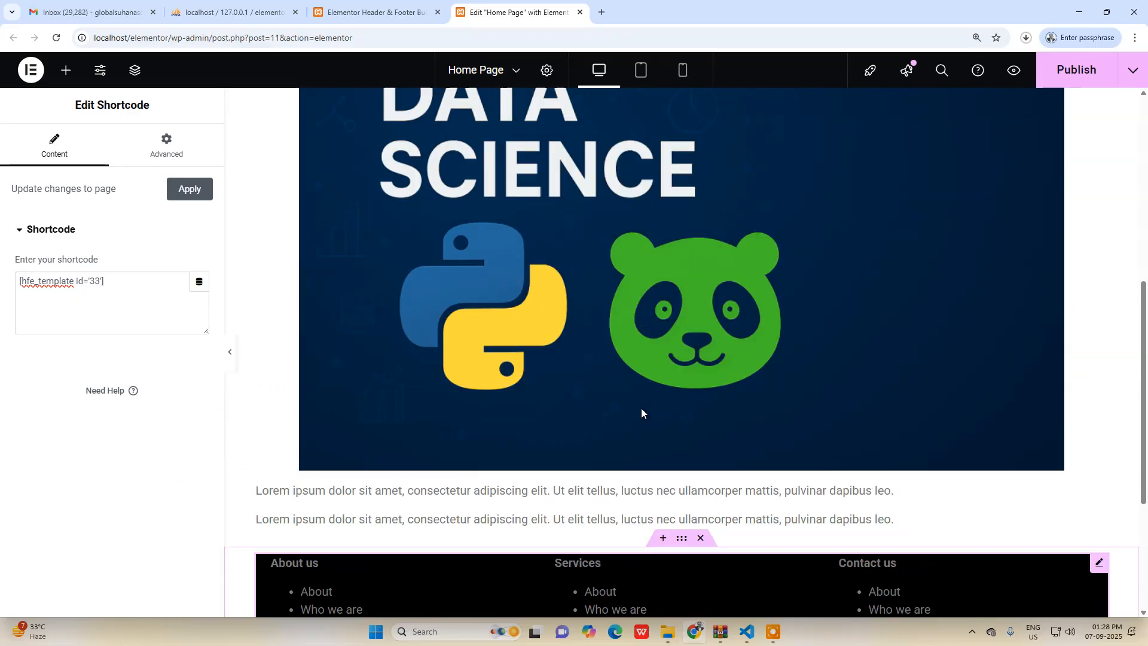
{"action": "left_click", "coordinate": [1073, 70]}
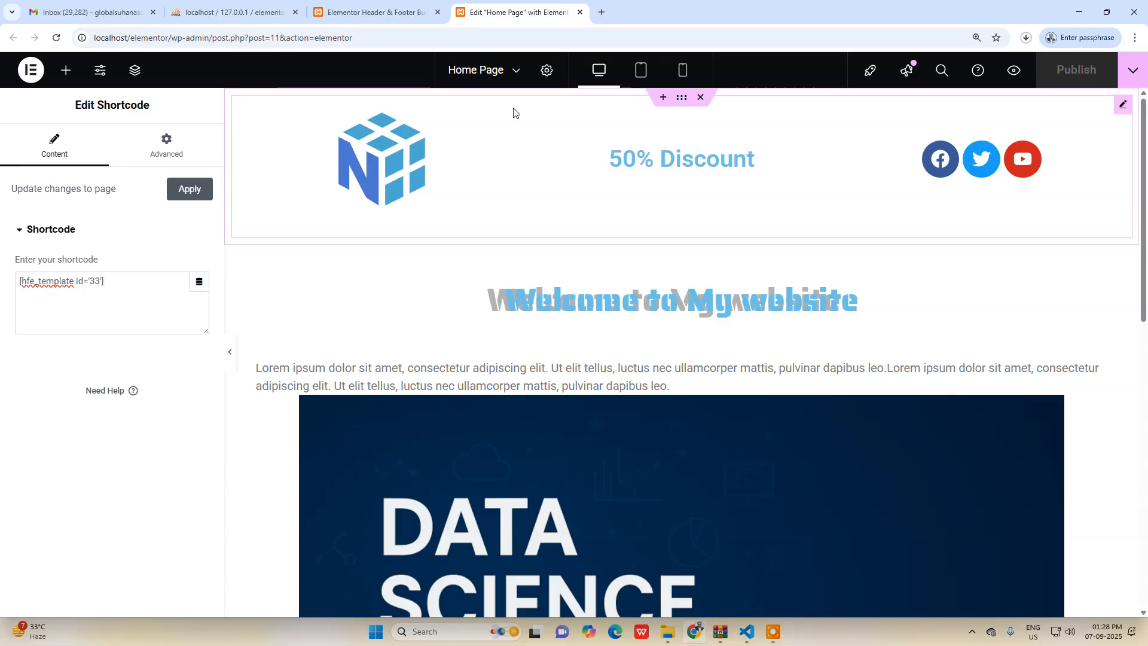
Open the live site at localhost/elementor/ in a new browser tab.
{"action": "left_click_drag", "start_coordinate": [174, 43], "coordinate": [69, 58]}
{"action": "key", "text": "ctrl+c"}
{"action": "left_click", "coordinate": [602, 12]}
{"action": "key", "text": "ctrl+v"}
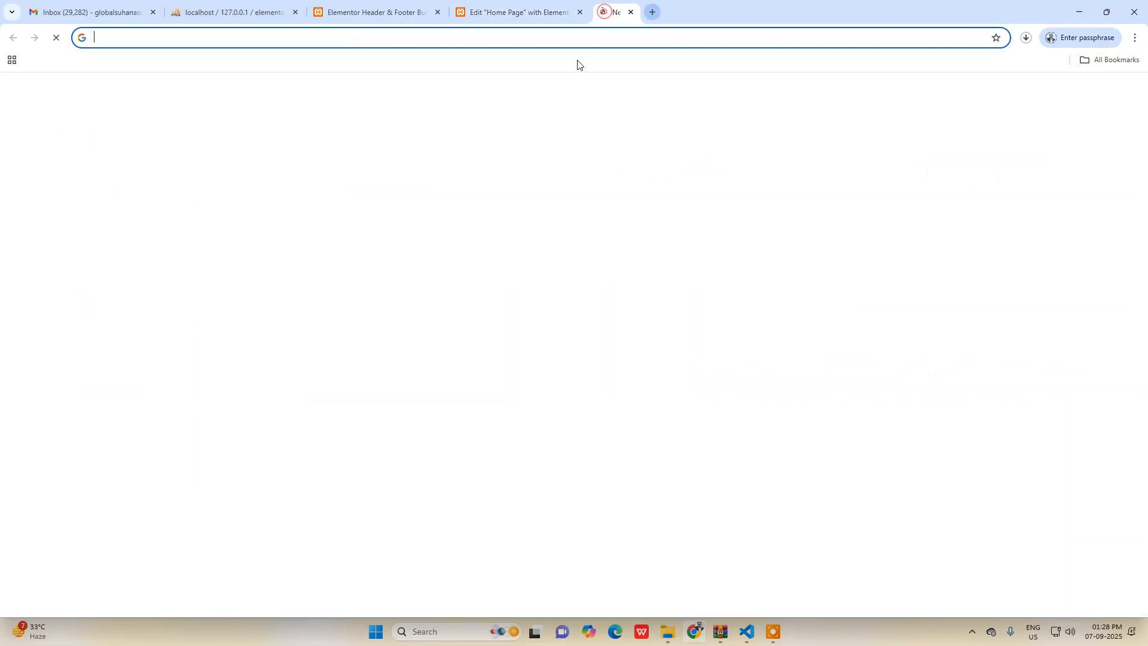
{"action": "key", "text": "Return"}
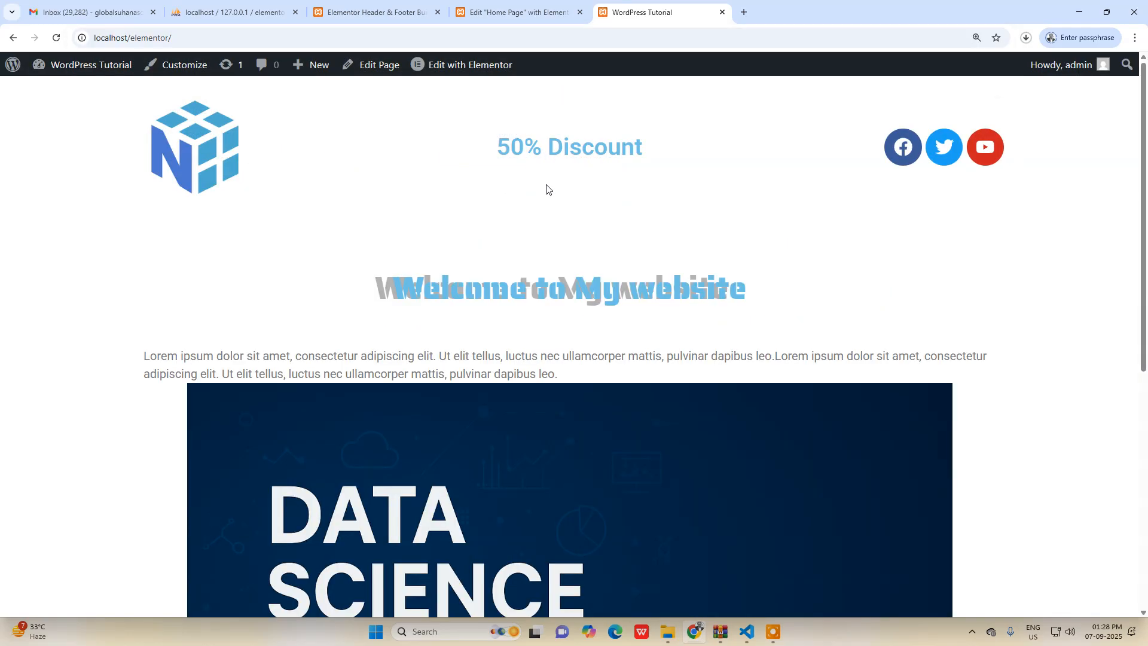
Open localhost/elementor/ in an Incognito window to view the site as a logged-out visitor.
{"action": "left_click", "coordinate": [290, 45]}
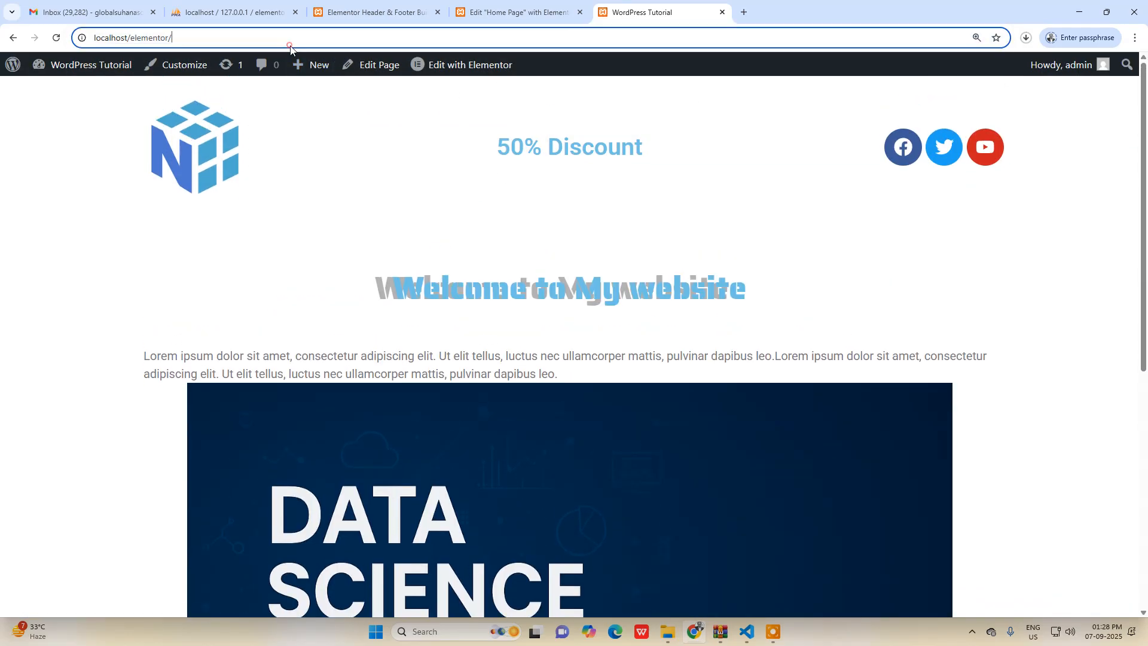
{"action": "left_click", "coordinate": [1134, 37]}
{"action": "left_click", "coordinate": [1016, 130]}
{"action": "key", "text": "ctrl+v"}
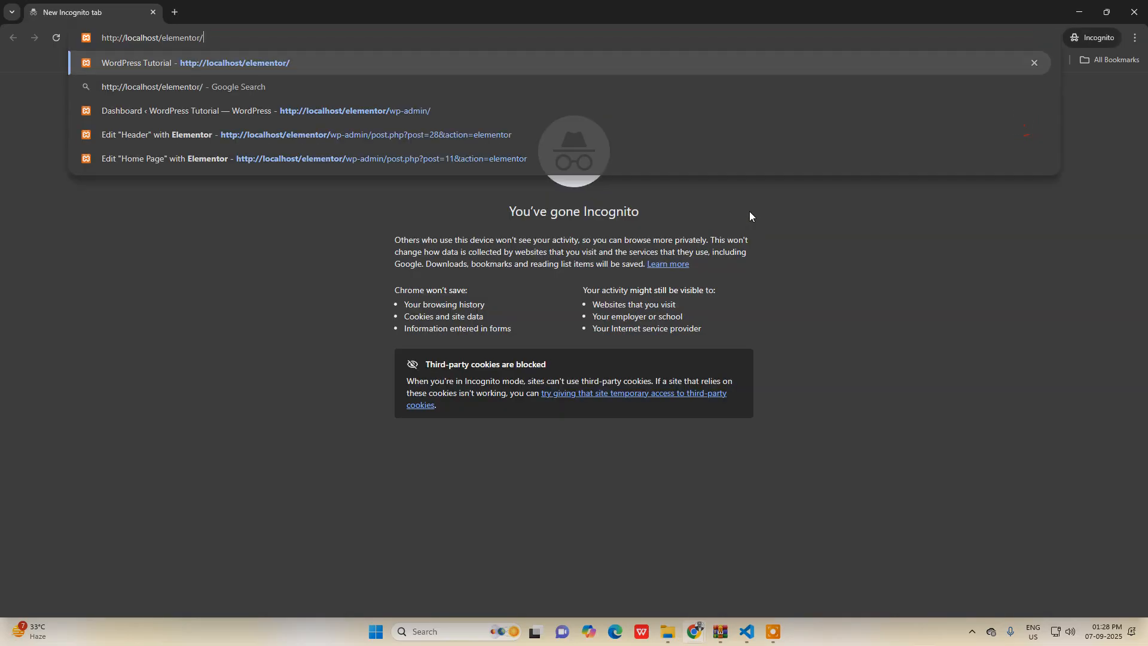
{"action": "key", "text": "Return"}
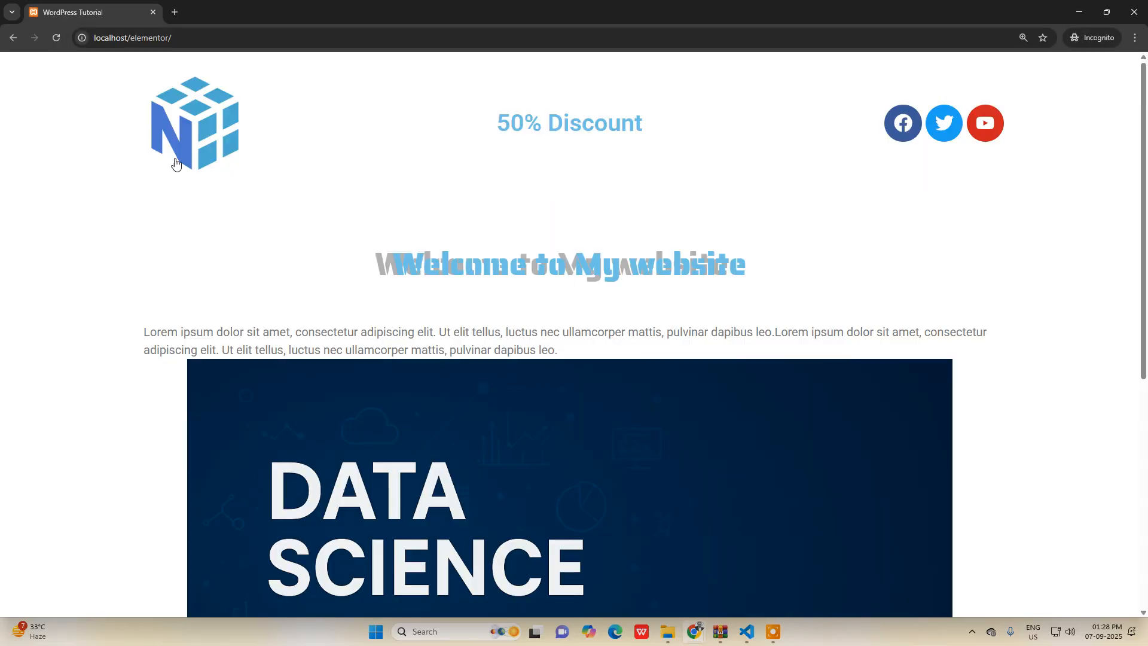
Examine the header and the footer's width on the incognito page, then check the same page in the regular browser window.
{"action": "left_click_drag", "start_coordinate": [105, 103], "coordinate": [1009, 102]}
{"action": "scroll", "coordinate": [978, 226], "scroll_direction": "down", "scroll_amount": 6}
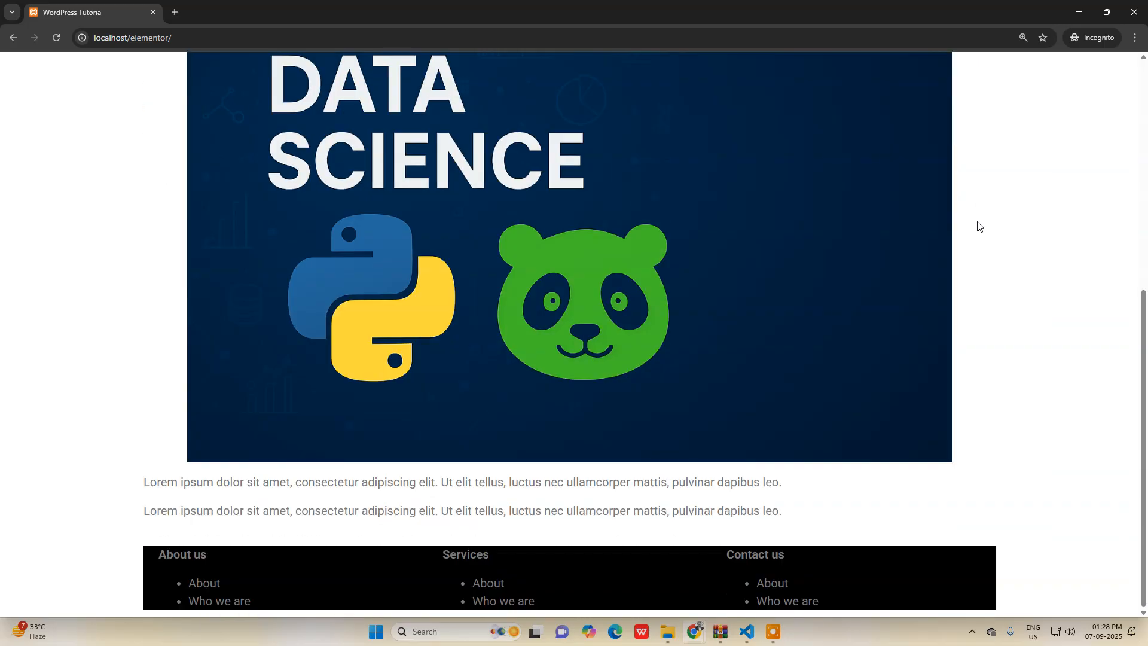
{"action": "left_click_drag", "start_coordinate": [111, 570], "coordinate": [1032, 528]}
{"action": "left_click", "coordinate": [1032, 526]}
{"action": "scroll", "coordinate": [1032, 525], "scroll_direction": "up", "scroll_amount": 7}
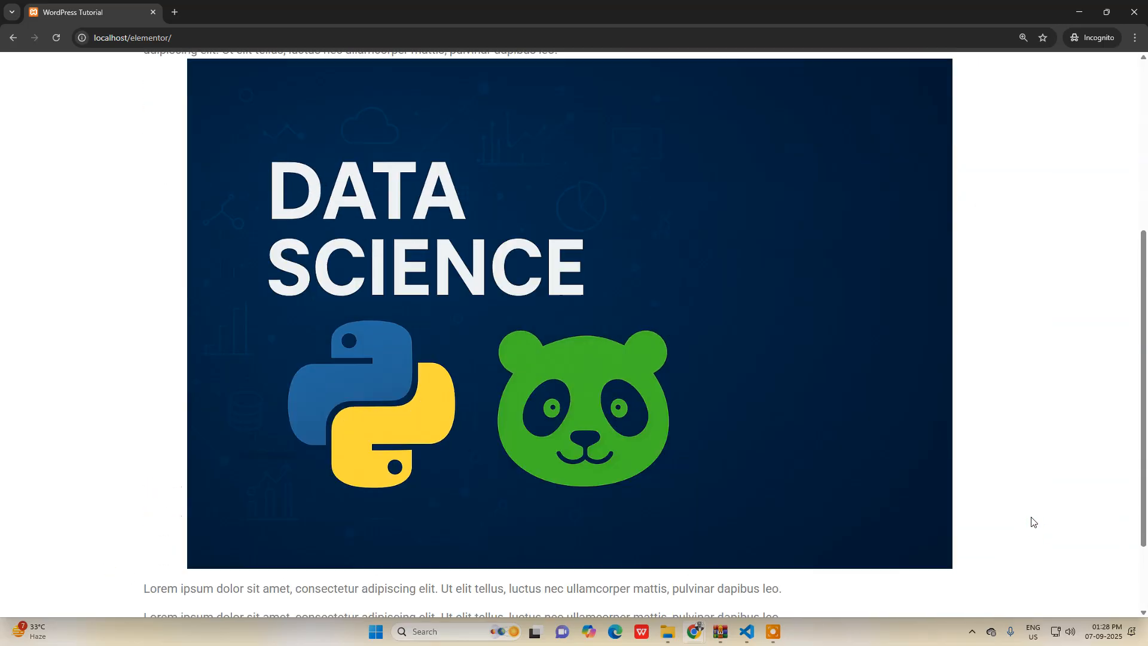
{"action": "scroll", "coordinate": [1031, 520], "scroll_direction": "down", "scroll_amount": 6}
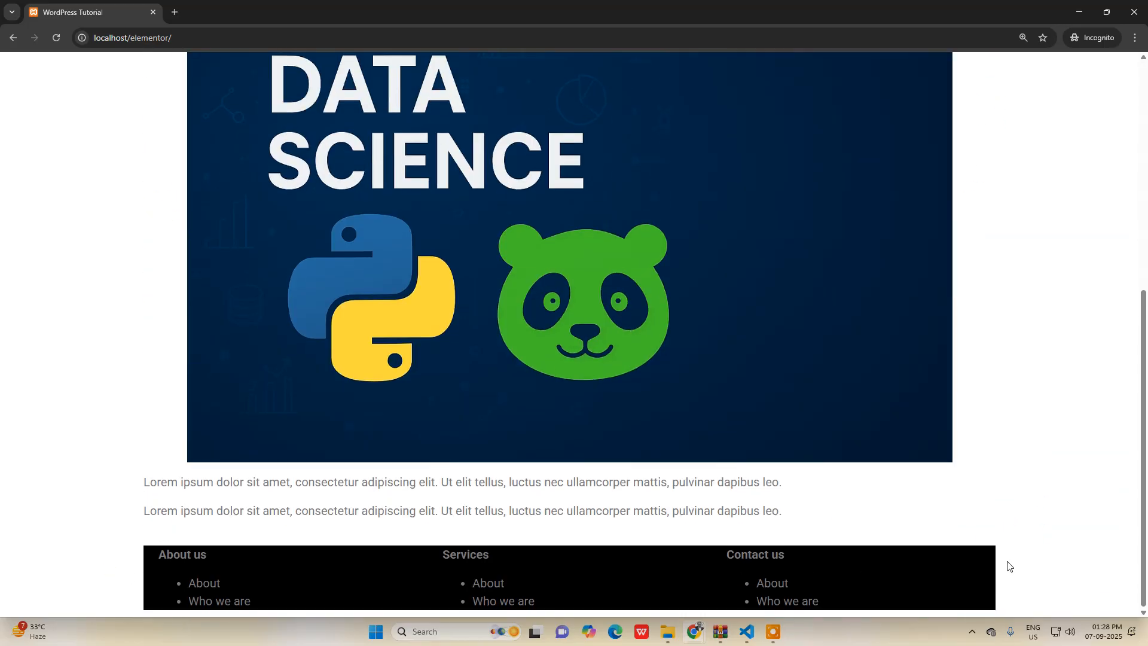
{"action": "scroll", "coordinate": [1020, 558], "scroll_direction": "up", "scroll_amount": 6}
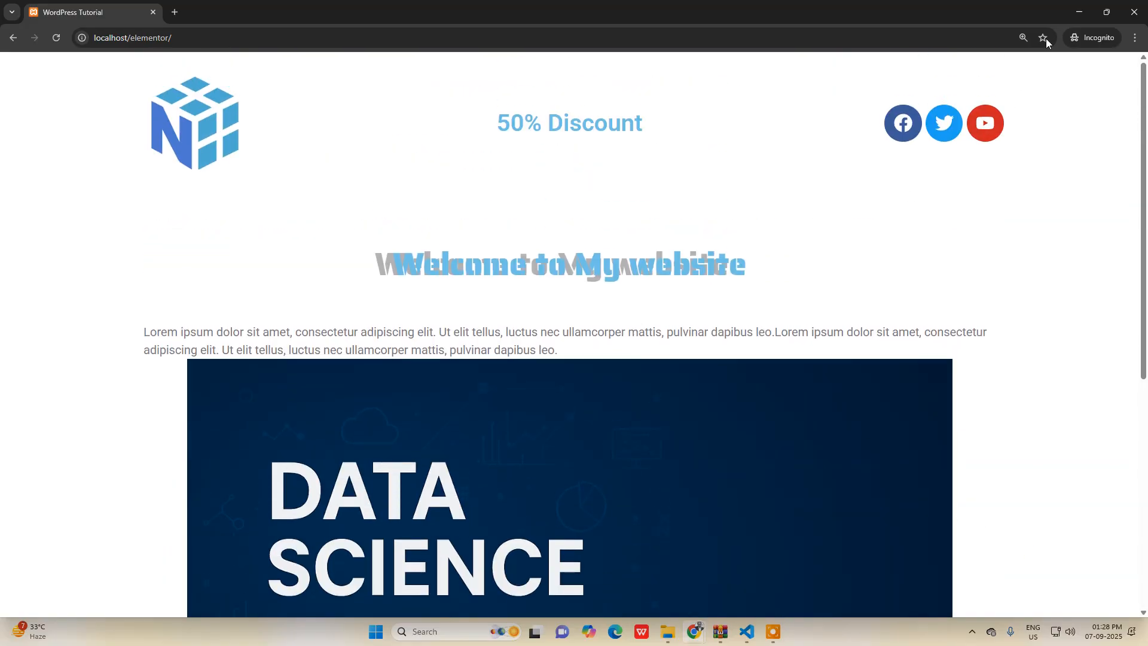
{"action": "left_click", "coordinate": [1077, 11]}
{"action": "scroll", "coordinate": [512, 284], "scroll_direction": "down", "scroll_amount": 6}
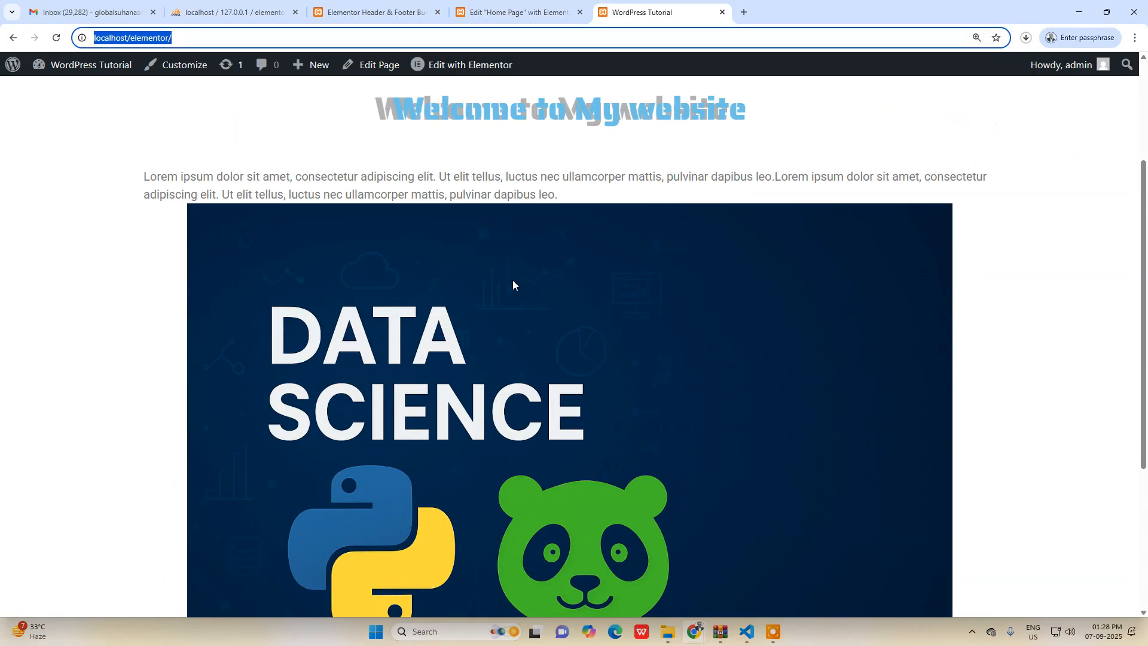
{"action": "scroll", "coordinate": [388, 175], "scroll_direction": "up", "scroll_amount": 1}
{"action": "scroll", "coordinate": [388, 176], "scroll_direction": "up", "scroll_amount": 5}
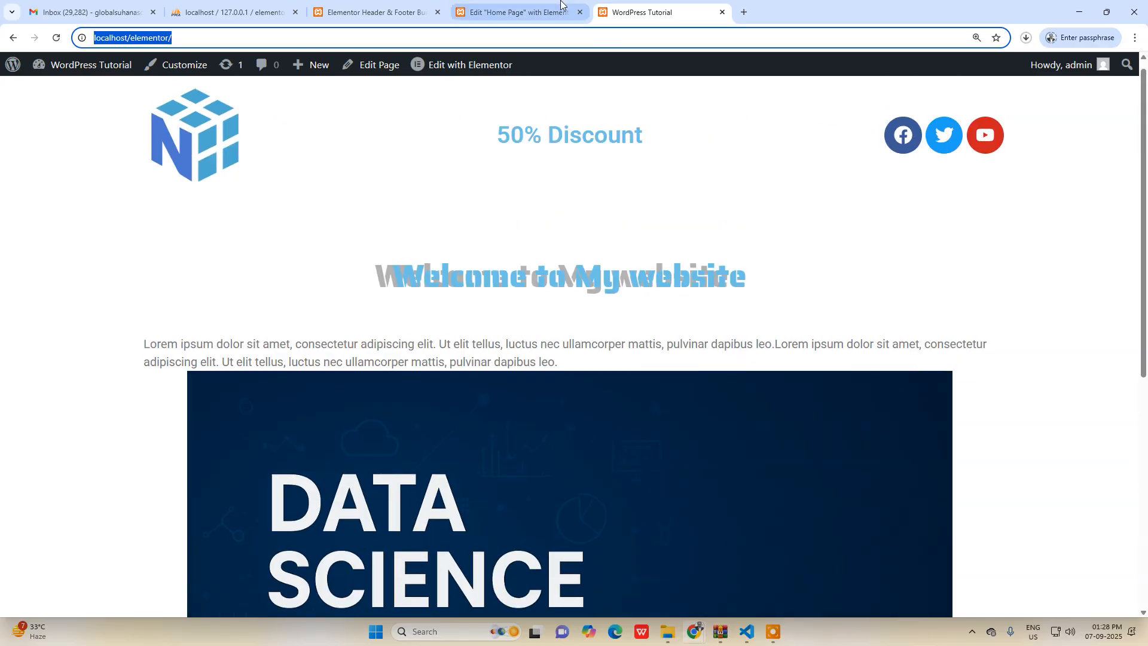
Return to the Home Page editor, set the footer container's content width to Full Width, and publish the page.
{"action": "key", "text": "ctrl+shift+Tab"}
{"action": "scroll", "coordinate": [472, 323], "scroll_direction": "down", "scroll_amount": 10}
{"action": "scroll", "coordinate": [461, 331], "scroll_direction": "up", "scroll_amount": 6}
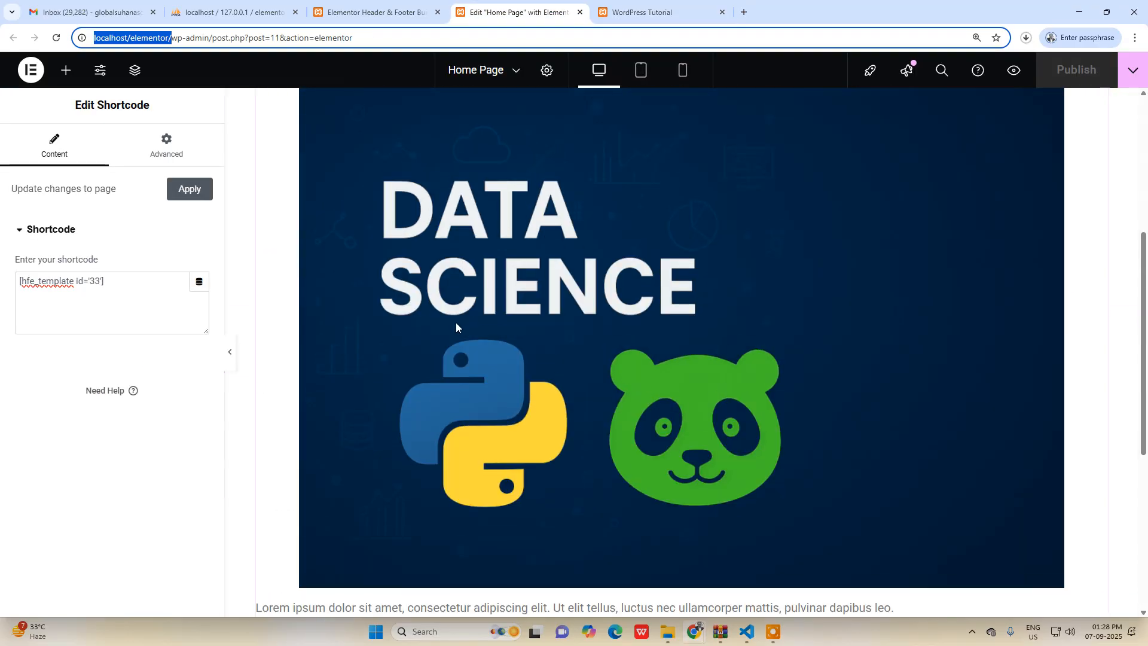
{"action": "scroll", "coordinate": [457, 340], "scroll_direction": "down", "scroll_amount": 5}
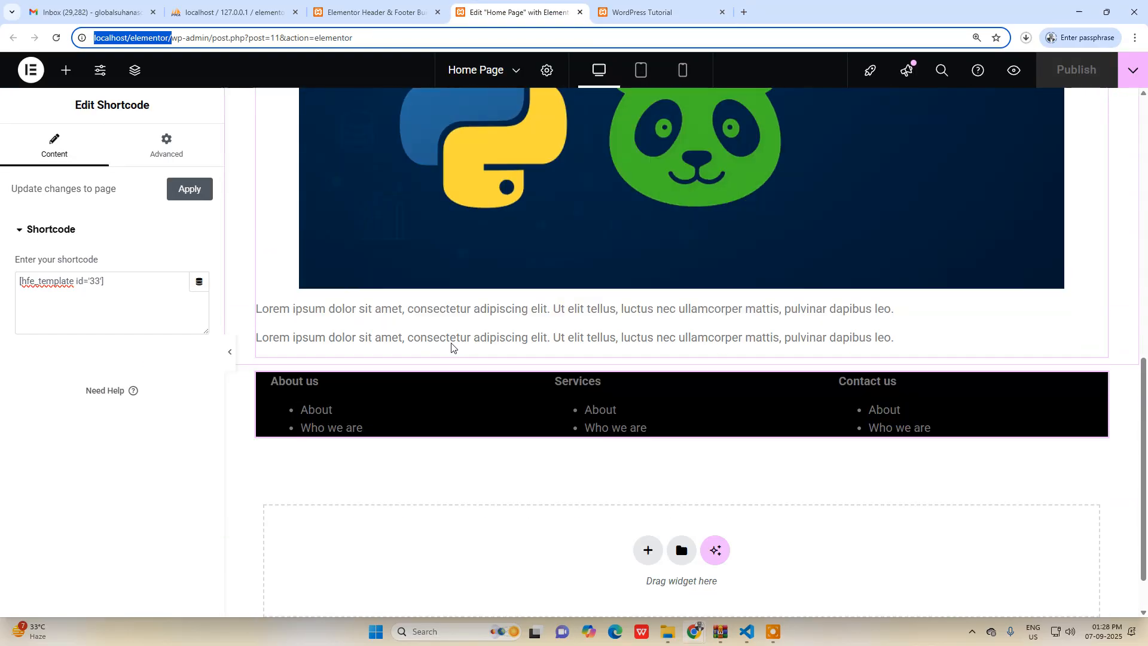
{"action": "left_click", "coordinate": [682, 357]}
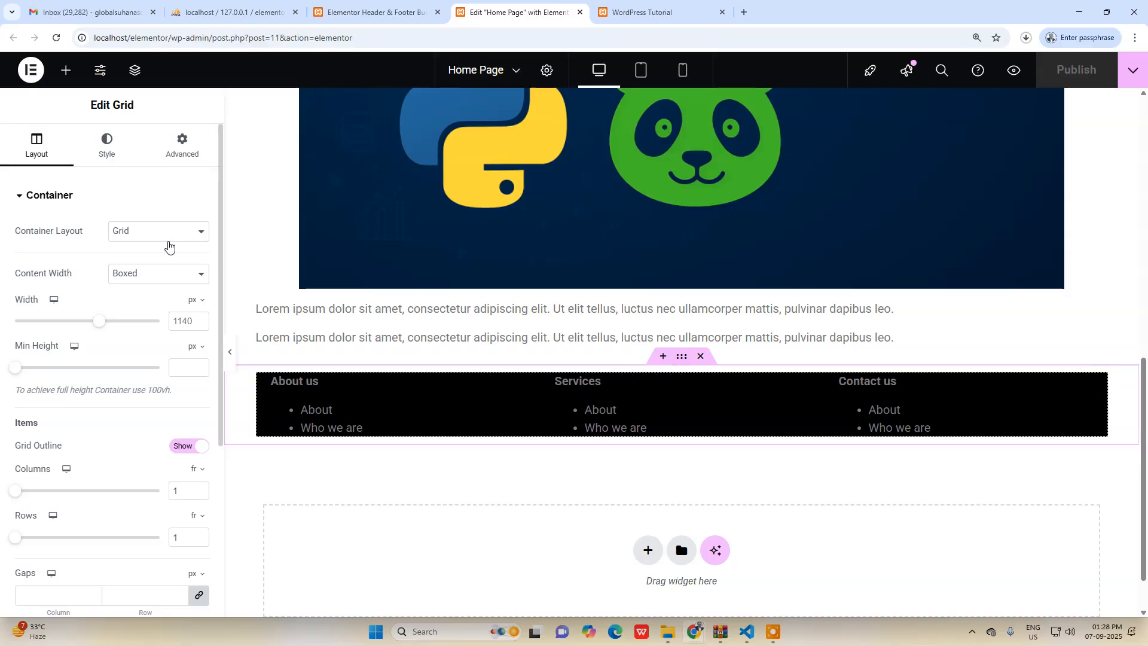
{"action": "left_click", "coordinate": [152, 274]}
{"action": "left_click", "coordinate": [128, 307]}
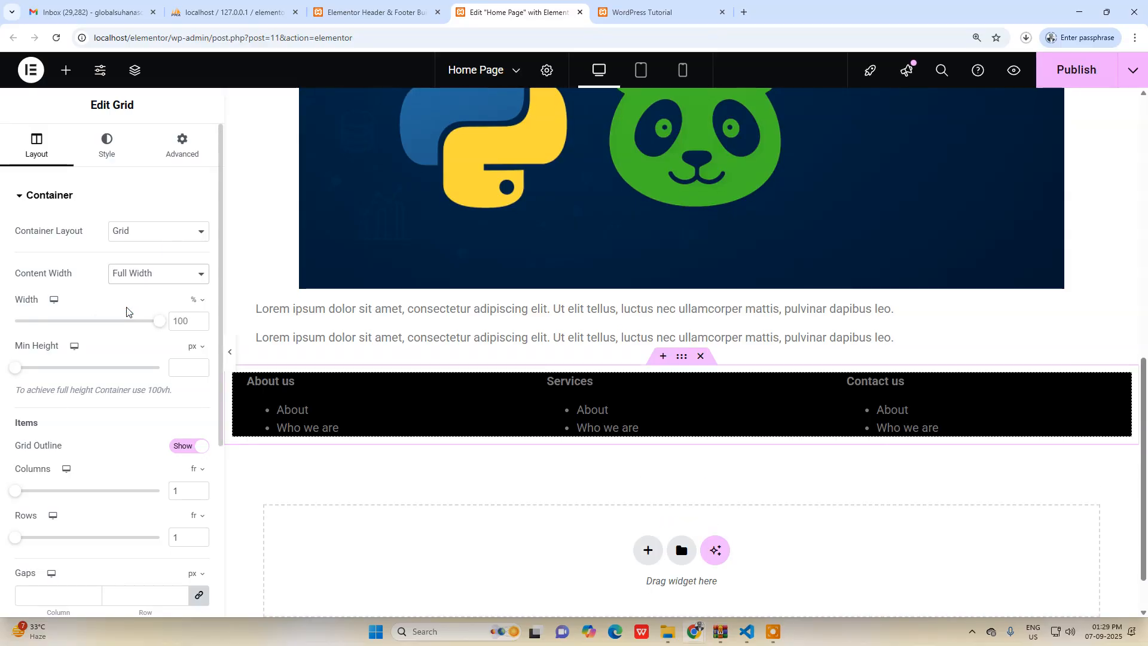
{"action": "left_click", "coordinate": [1073, 82]}
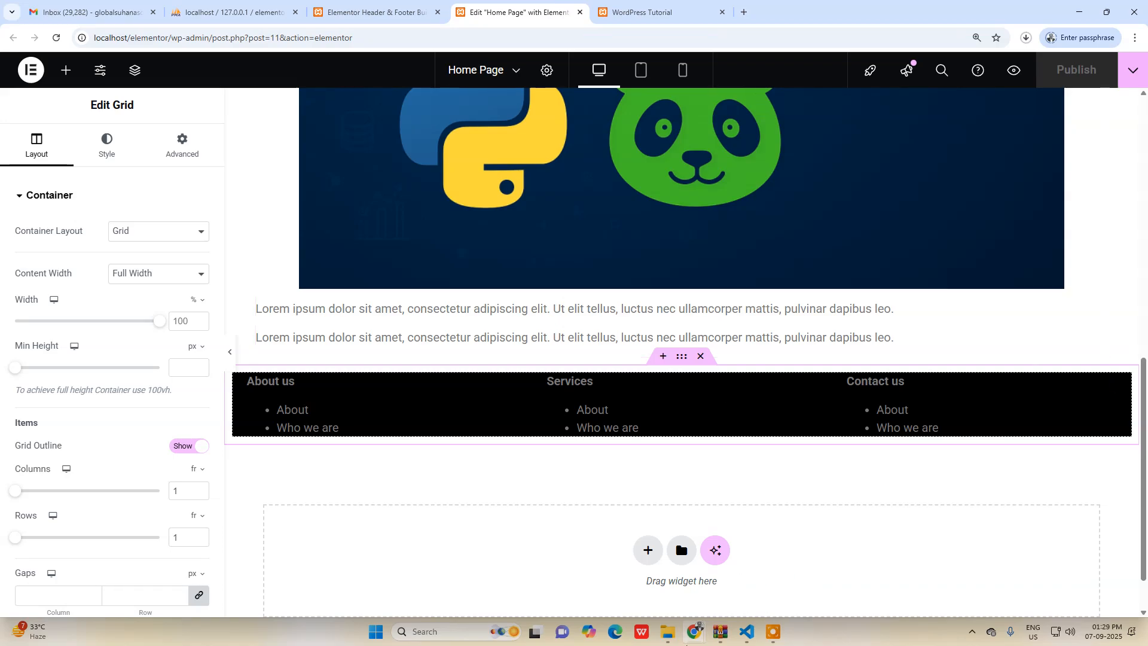
Reload the site in the Incognito window and review its header, welcome heading, body content and footer.
{"action": "mouse_move", "coordinate": [694, 641]}
{"action": "left_click", "coordinate": [781, 578]}
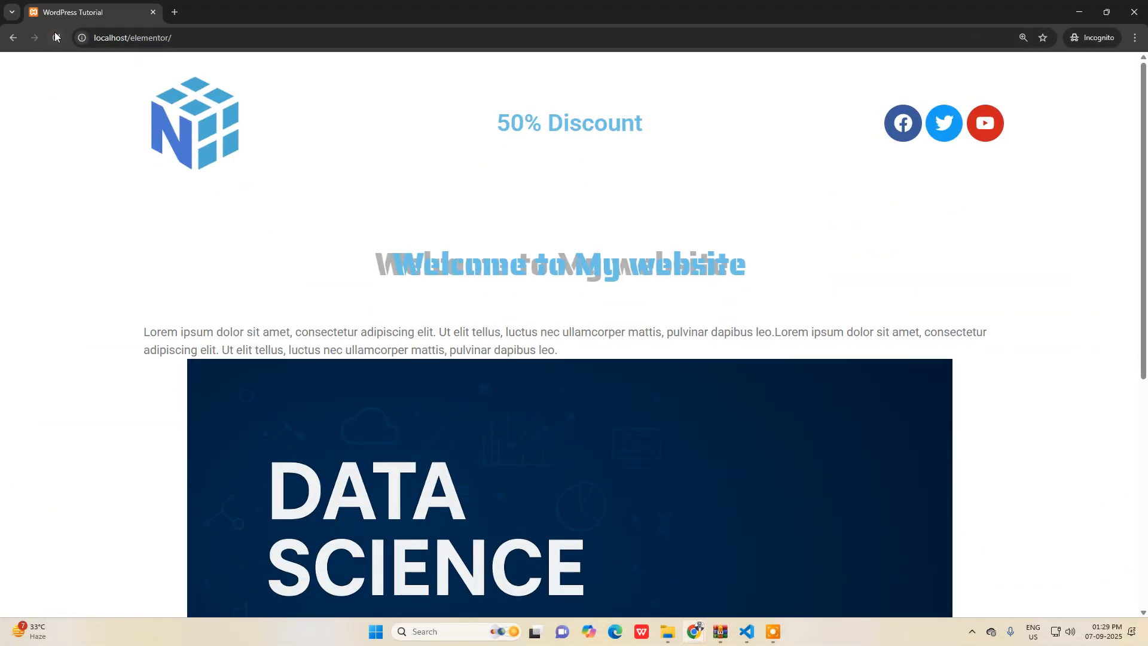
{"action": "scroll", "coordinate": [223, 251], "scroll_direction": "down", "scroll_amount": 6}
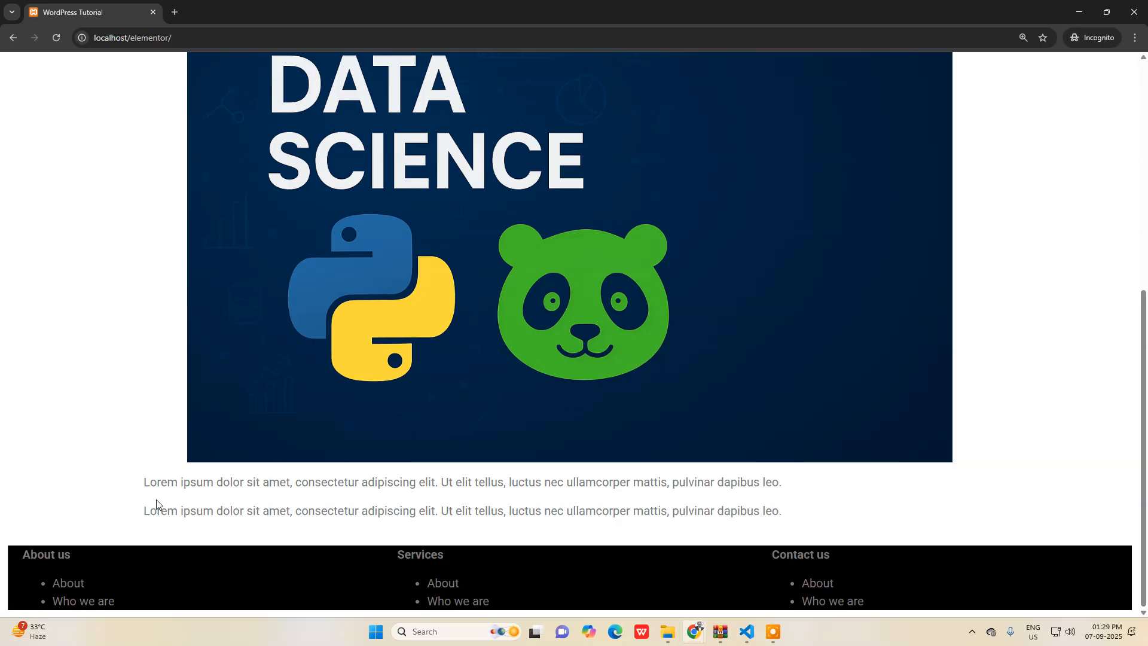
{"action": "scroll", "coordinate": [835, 410], "scroll_direction": "up", "scroll_amount": 6}
{"action": "scroll", "coordinate": [825, 410], "scroll_direction": "down", "scroll_amount": 5}
{"action": "scroll", "coordinate": [260, 312], "scroll_direction": "up", "scroll_amount": 6}
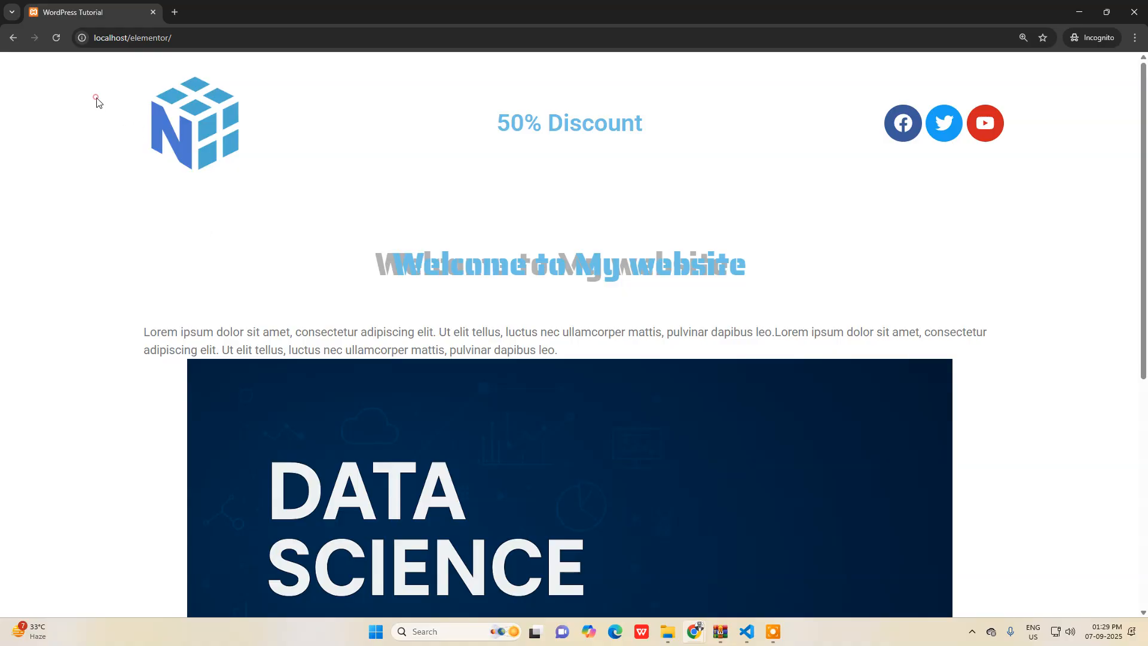
{"action": "scroll", "coordinate": [551, 256], "scroll_direction": "down", "scroll_amount": 6}
{"action": "scroll", "coordinate": [218, 548], "scroll_direction": "up", "scroll_amount": 7}
{"action": "left_click_drag", "start_coordinate": [113, 315], "coordinate": [665, 334]}
{"action": "left_click", "coordinate": [662, 334]}
{"action": "scroll", "coordinate": [661, 335], "scroll_direction": "down", "scroll_amount": 5}
{"action": "scroll", "coordinate": [387, 373], "scroll_direction": "up", "scroll_amount": 5}
{"action": "left_click_drag", "start_coordinate": [333, 263], "coordinate": [832, 282]}
{"action": "left_click", "coordinate": [836, 283]}
{"action": "left_click_drag", "start_coordinate": [367, 217], "coordinate": [618, 251]}
{"action": "left_click", "coordinate": [618, 250]}
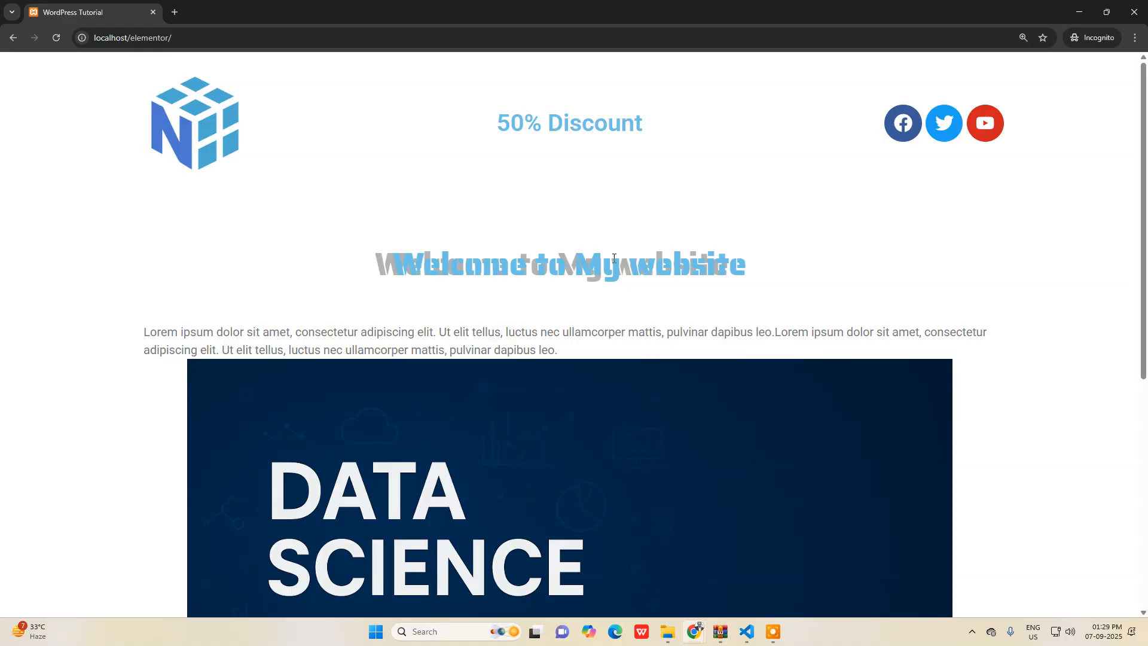